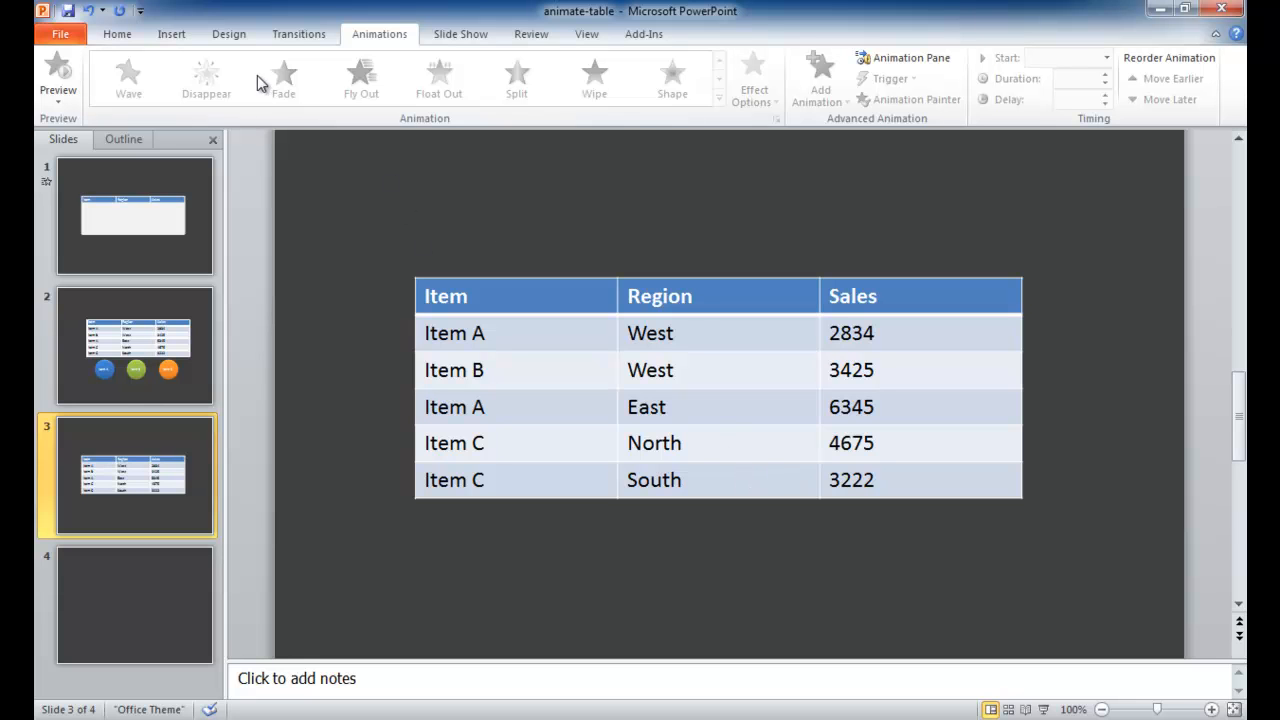
Draw a rectangle about 6.58" wide over the table's first data row (Item A, West) on slide 3
{"action": "left_click", "coordinate": [170, 40]}
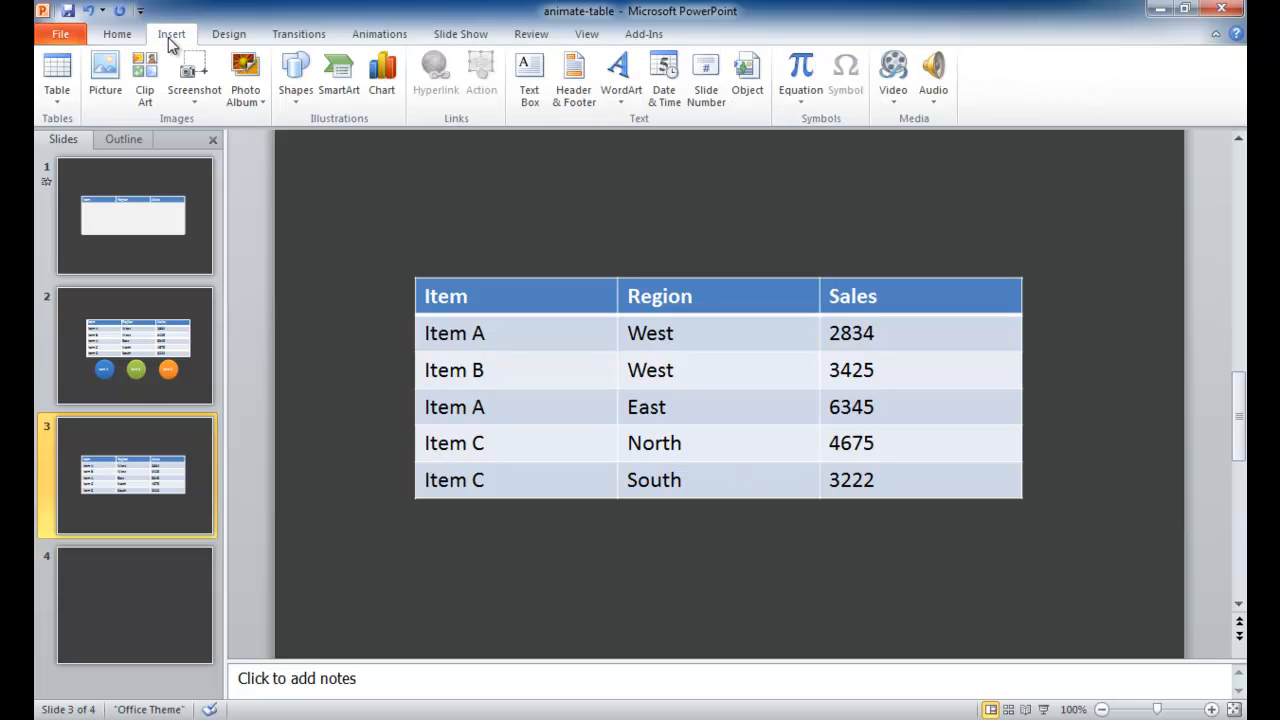
{"action": "left_click", "coordinate": [302, 97]}
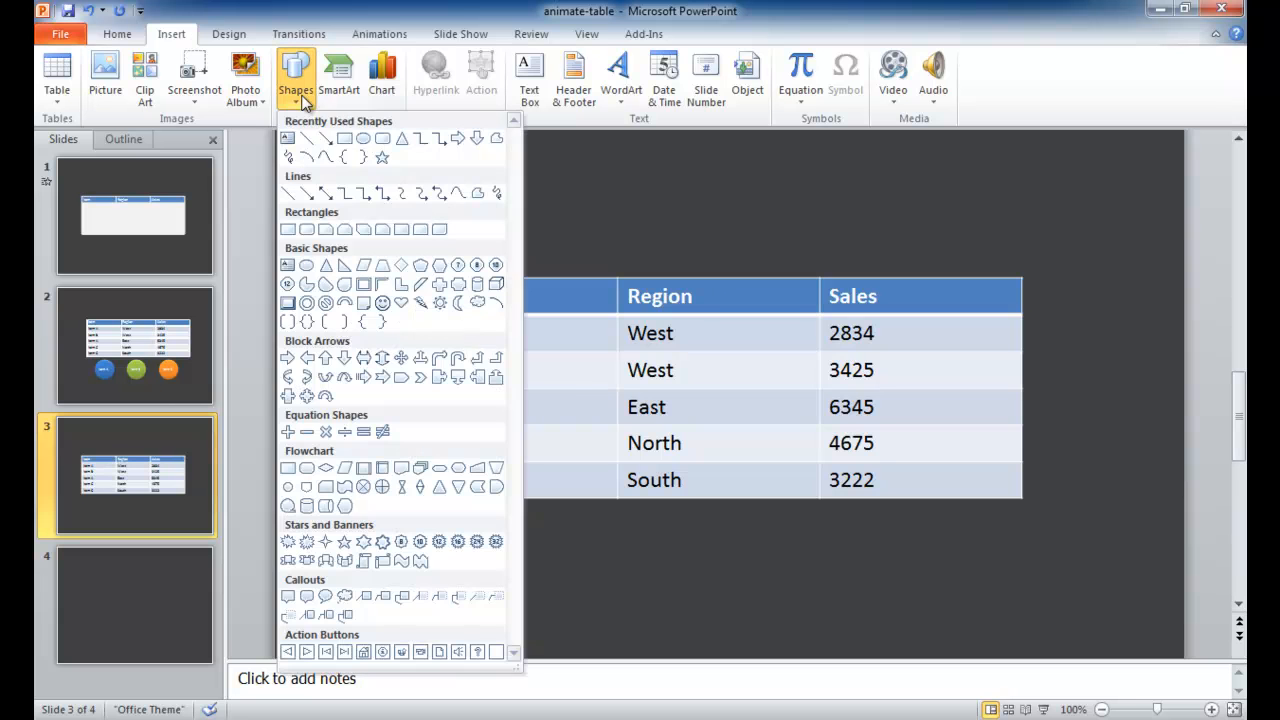
{"action": "left_click", "coordinate": [345, 140]}
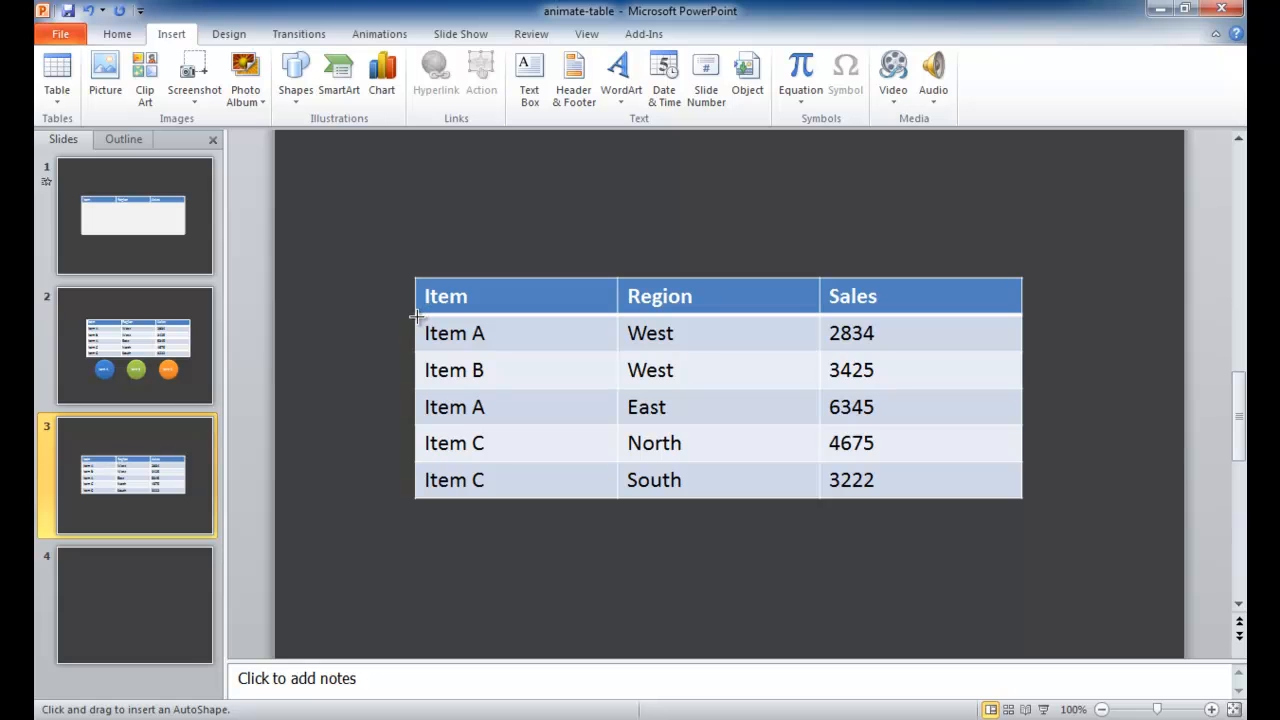
{"action": "mouse_move", "coordinate": [417, 318]}
{"action": "left_mouse_down"}
{"action": "mouse_move", "coordinate": [491, 343]}
{"action": "mouse_move", "coordinate": [1018, 350]}
{"action": "left_mouse_up"}
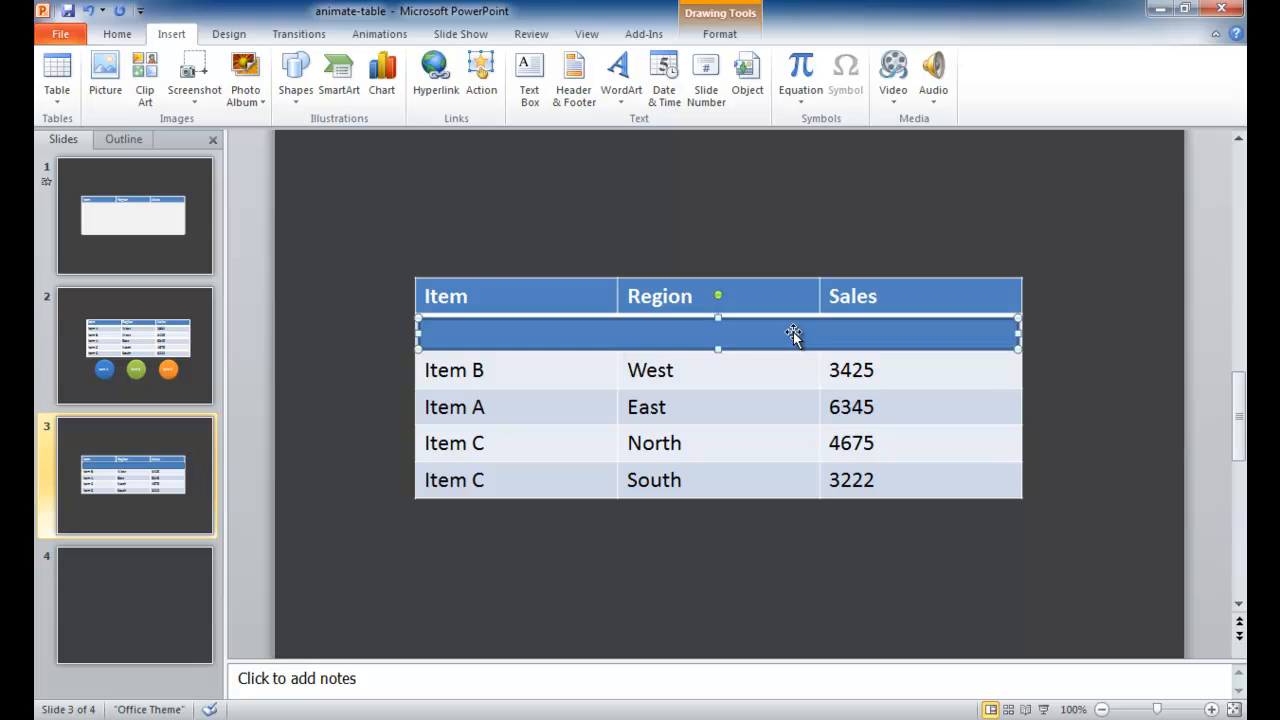
Set the height of the rectangle covering the first data row to 0.4"
{"action": "left_click", "coordinate": [478, 362]}
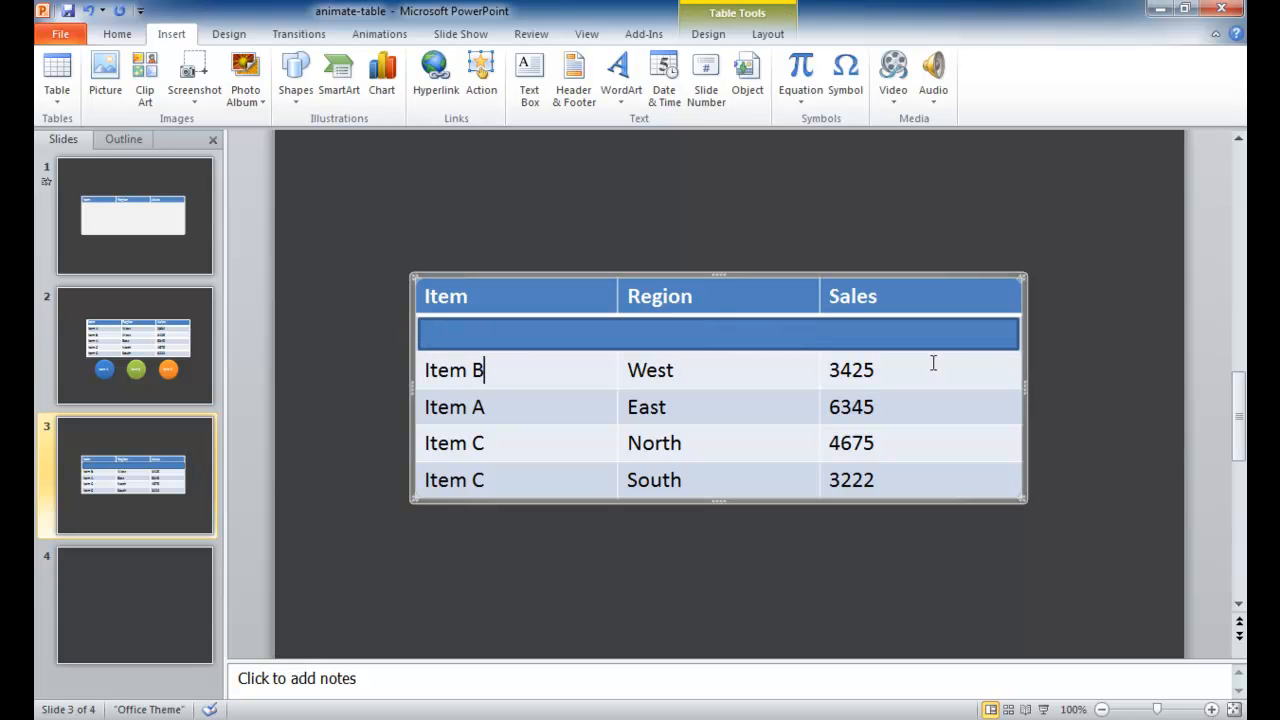
{"action": "left_click", "coordinate": [977, 341]}
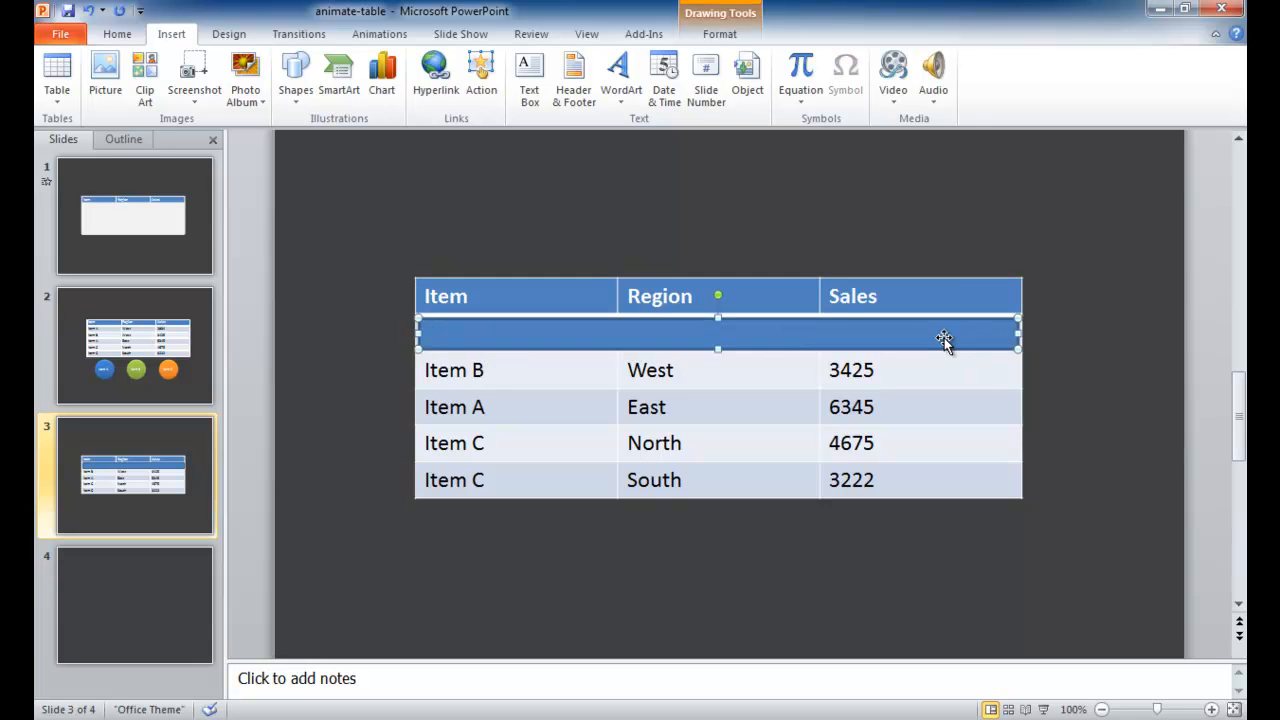
{"action": "left_click", "coordinate": [728, 36]}
{"action": "left_click", "coordinate": [1068, 65]}
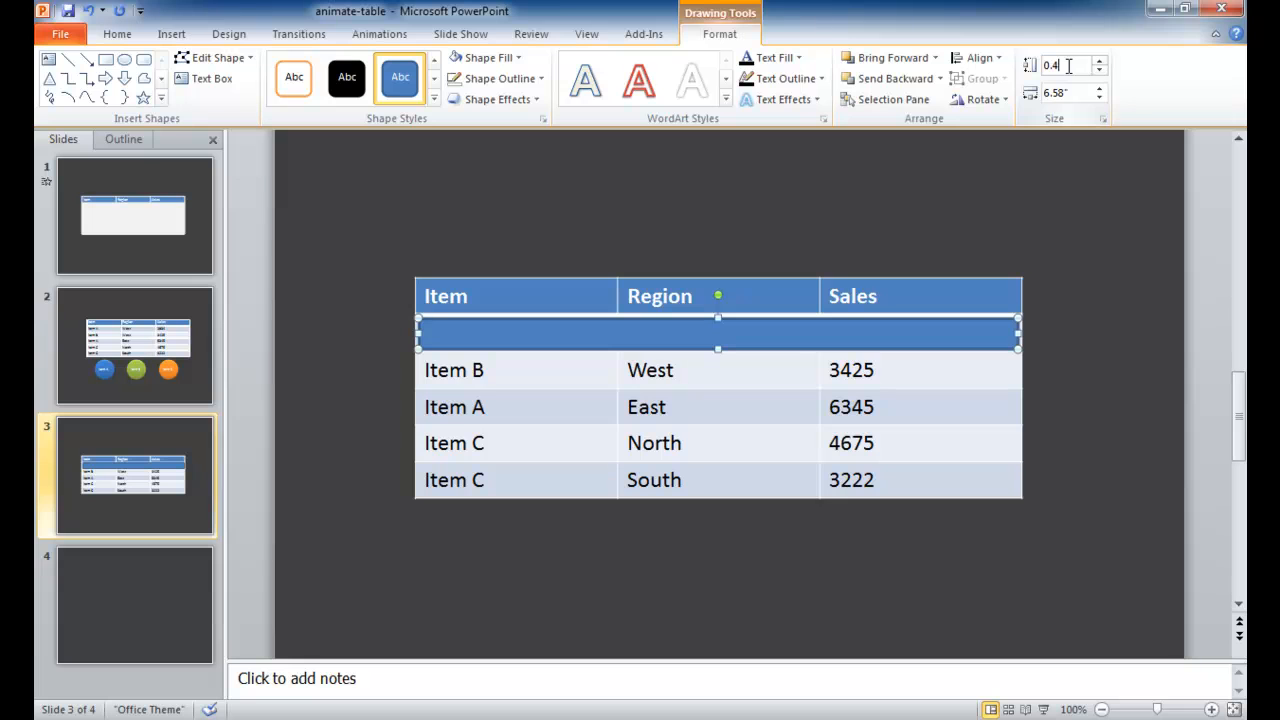
{"action": "key", "text": "Return"}
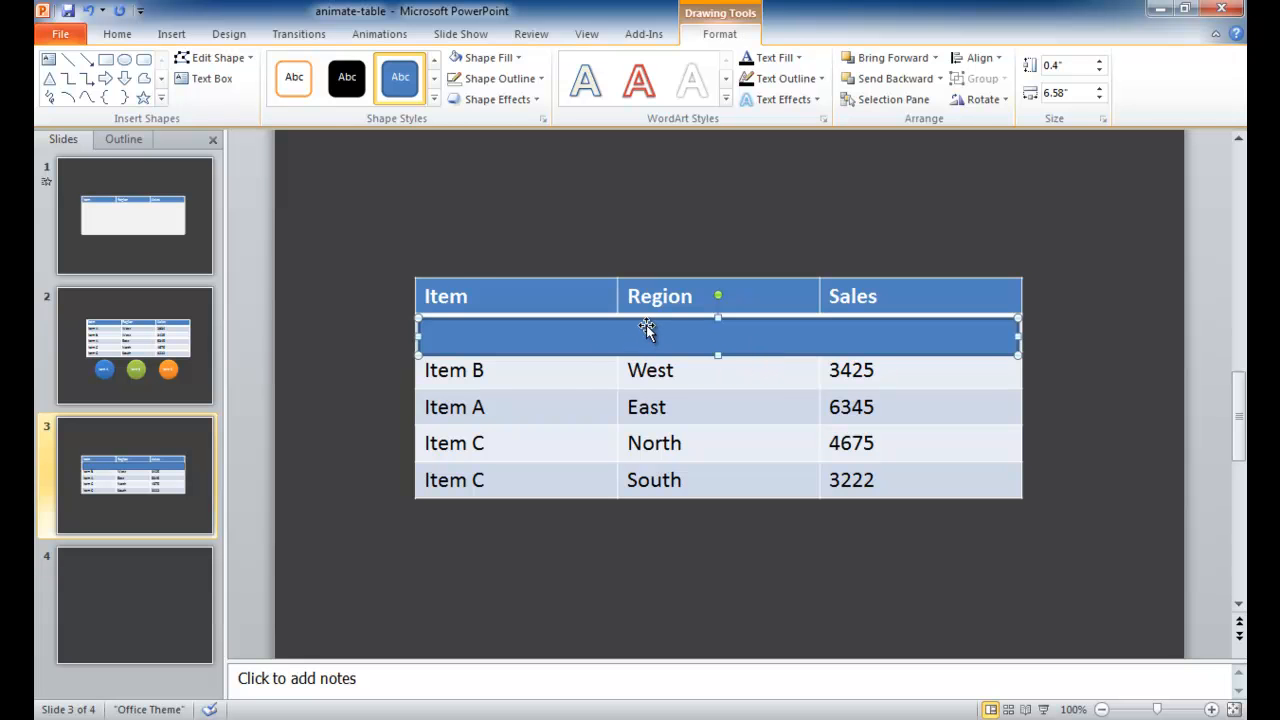
Nudge the rectangle up and left in fine increments to line it up with the first data row
{"action": "left_click", "coordinate": [571, 370]}
{"action": "left_click", "coordinate": [555, 338]}
{"action": "key", "text": "ctrl+Up"}
{"action": "key", "text": "ctrl+Up"}
{"action": "key", "text": "ctrl+Up"}
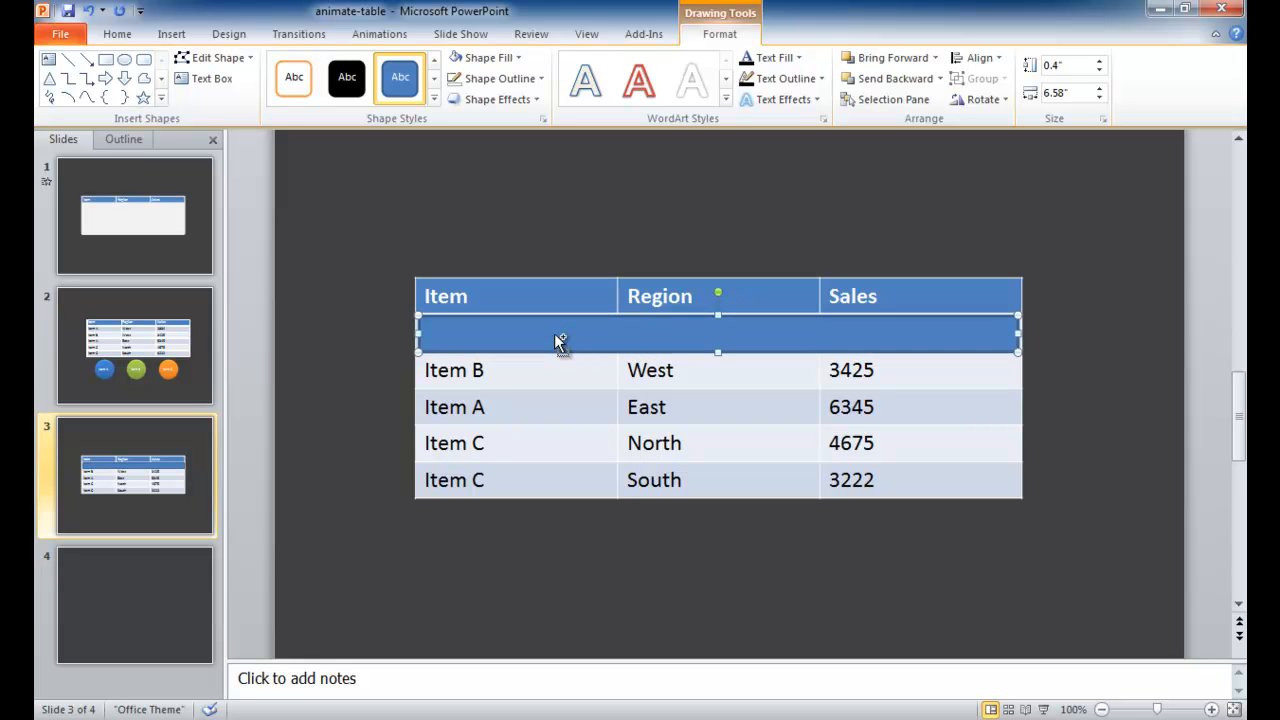
{"action": "key", "text": "ctrl+Left"}
{"action": "key", "text": "ctrl+Left"}
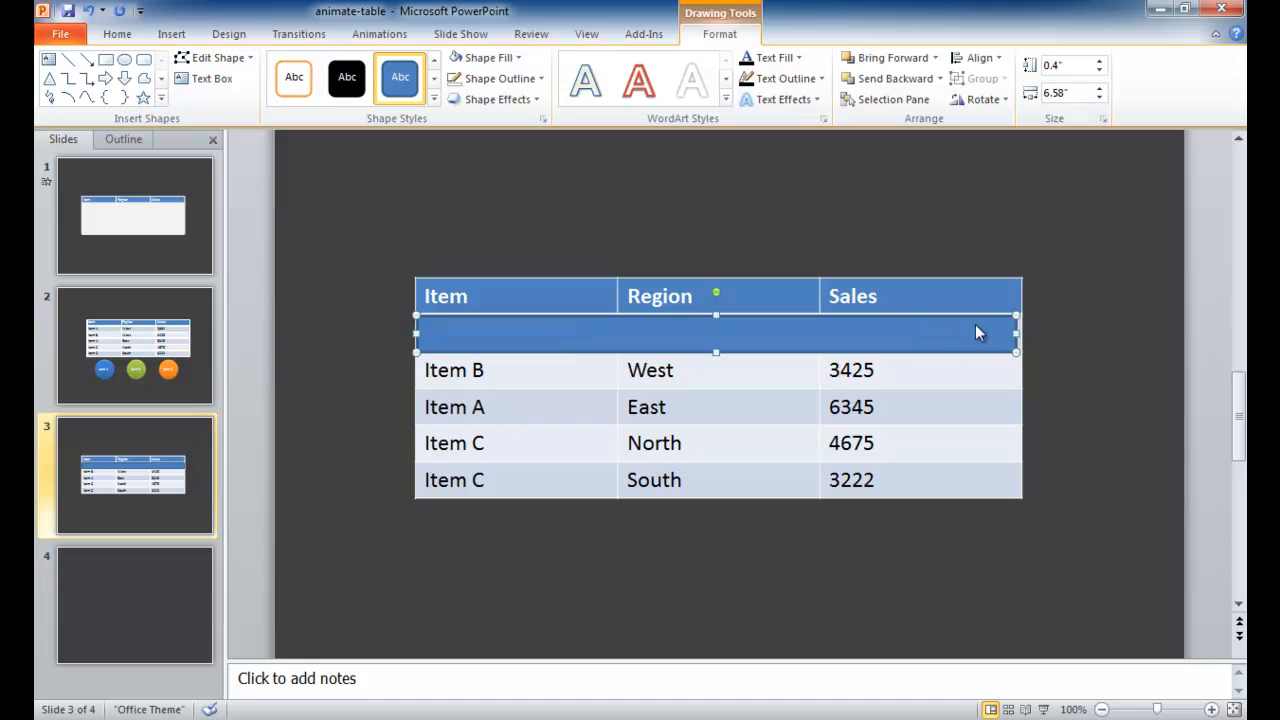
Set the rectangle's width to 6.6"
{"action": "left_click", "coordinate": [1069, 93]}
{"action": "left_click", "coordinate": [1070, 93]}
{"action": "key", "text": "Return"}
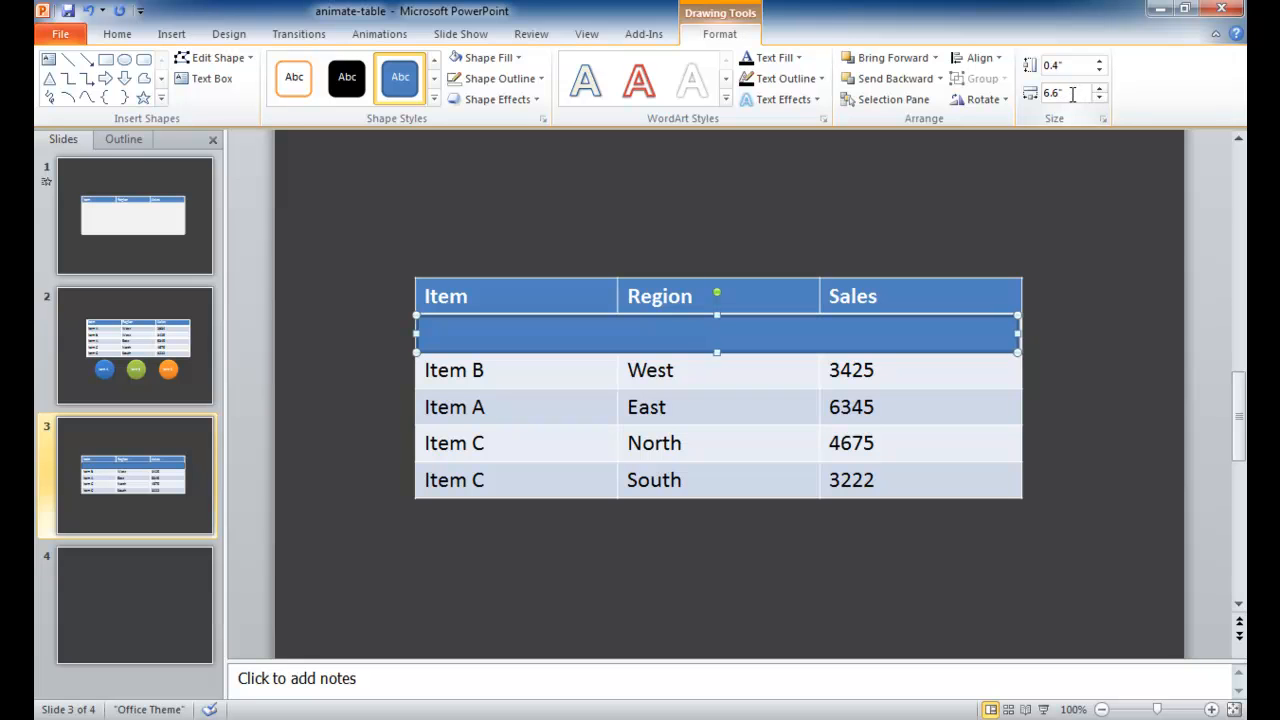
Stretch the rectangle's right edge to a width of about 6.69" and nudge the shape left onto the table's edge
{"action": "left_click_drag", "start_coordinate": [1015, 332], "coordinate": [1026, 333]}
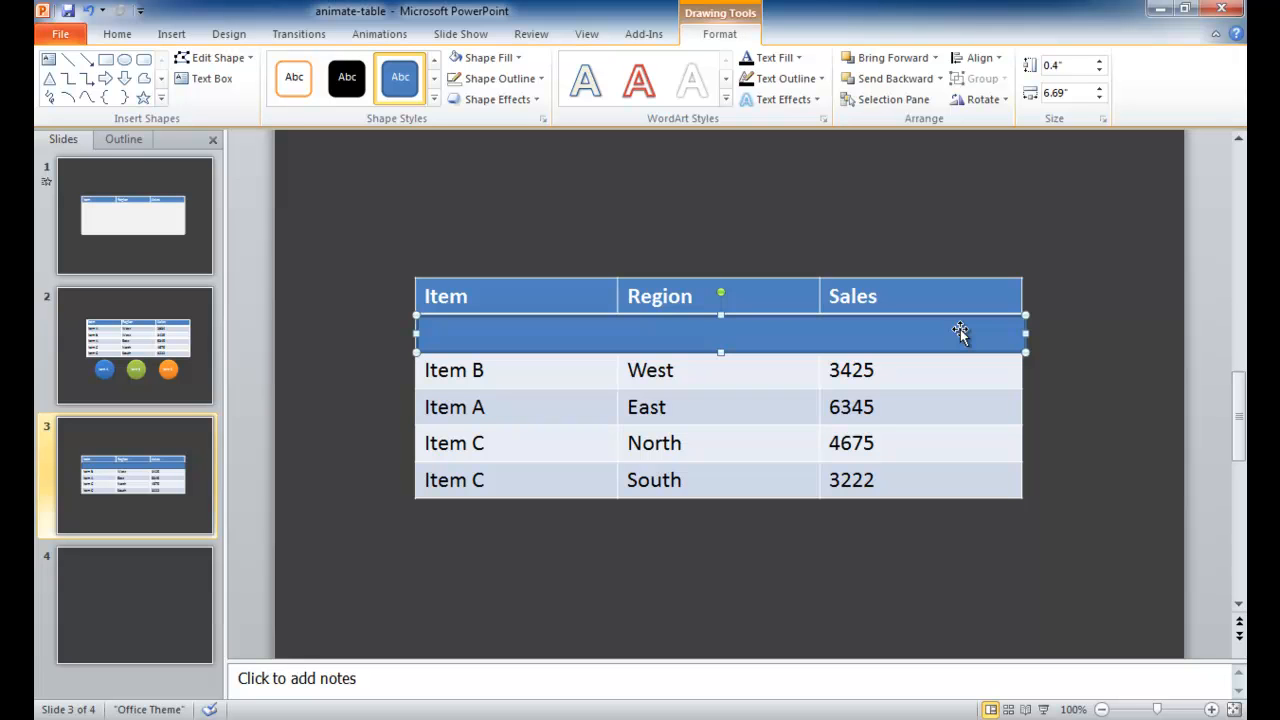
{"action": "key", "text": "ctrl+z"}
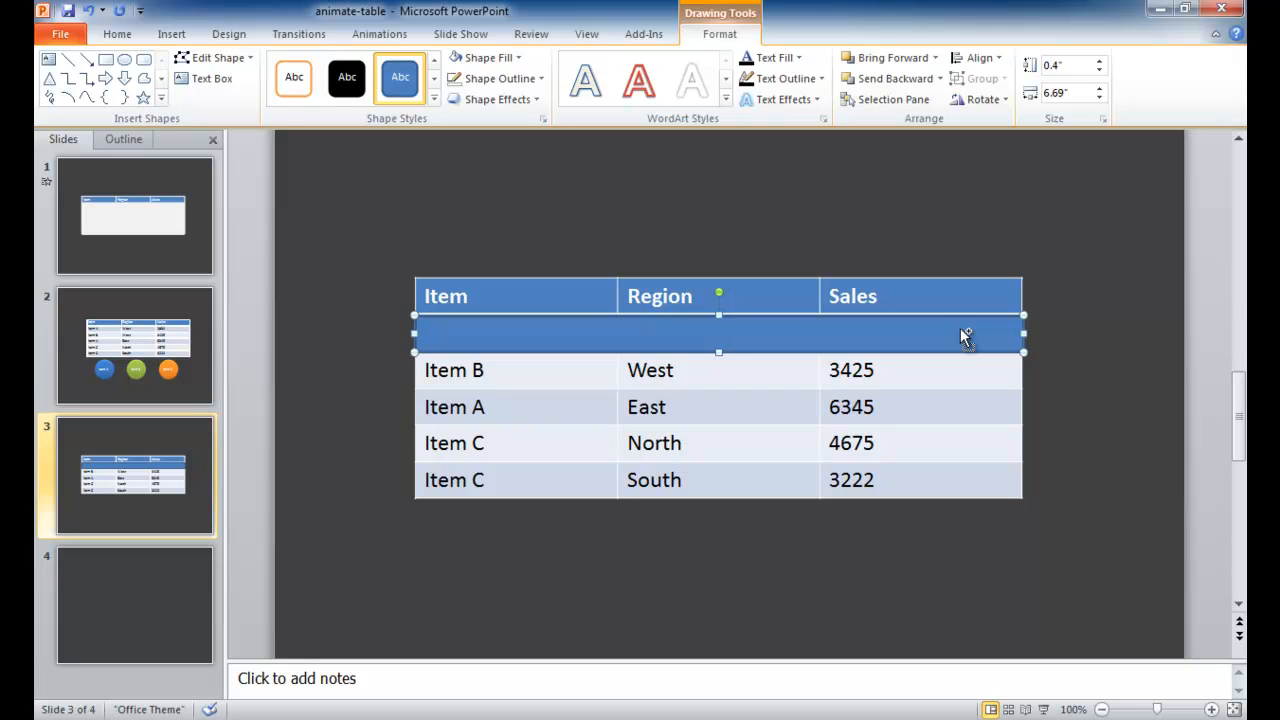
{"action": "left_click", "coordinate": [950, 445]}
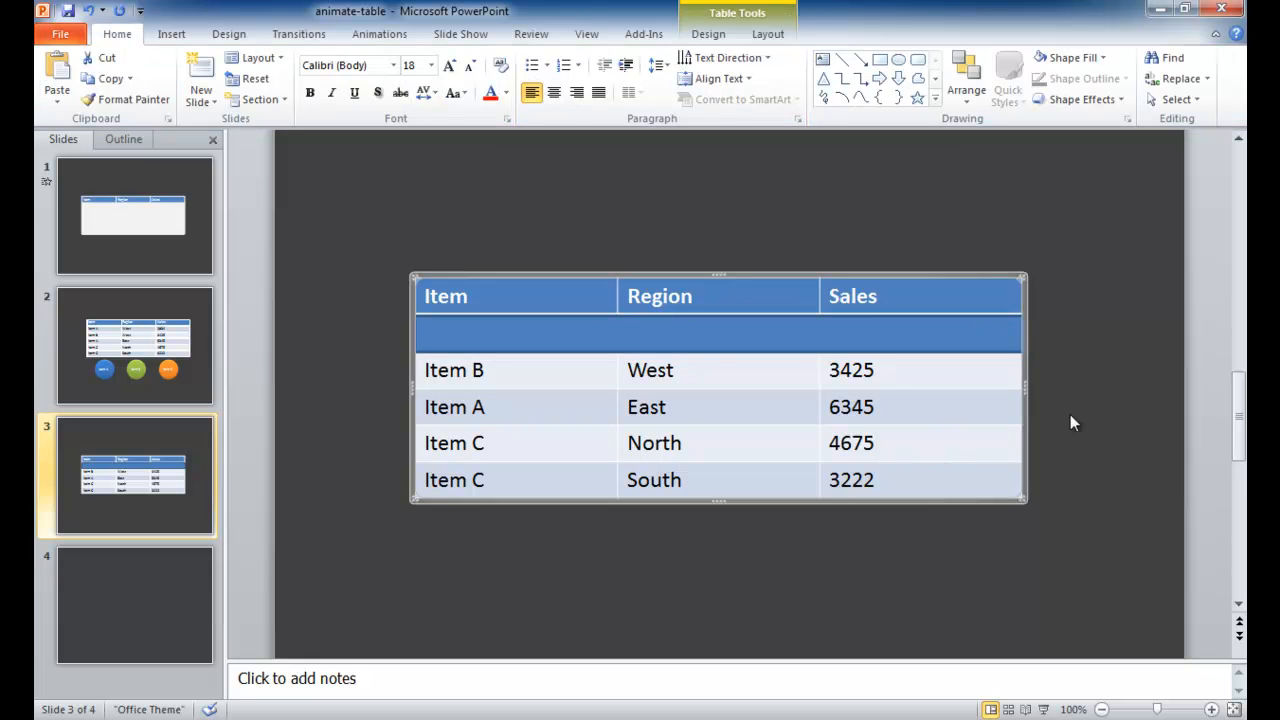
{"action": "left_click", "coordinate": [1124, 398]}
Set the rectangle's width to 6.67" to match the table
{"action": "left_click", "coordinate": [1000, 333]}
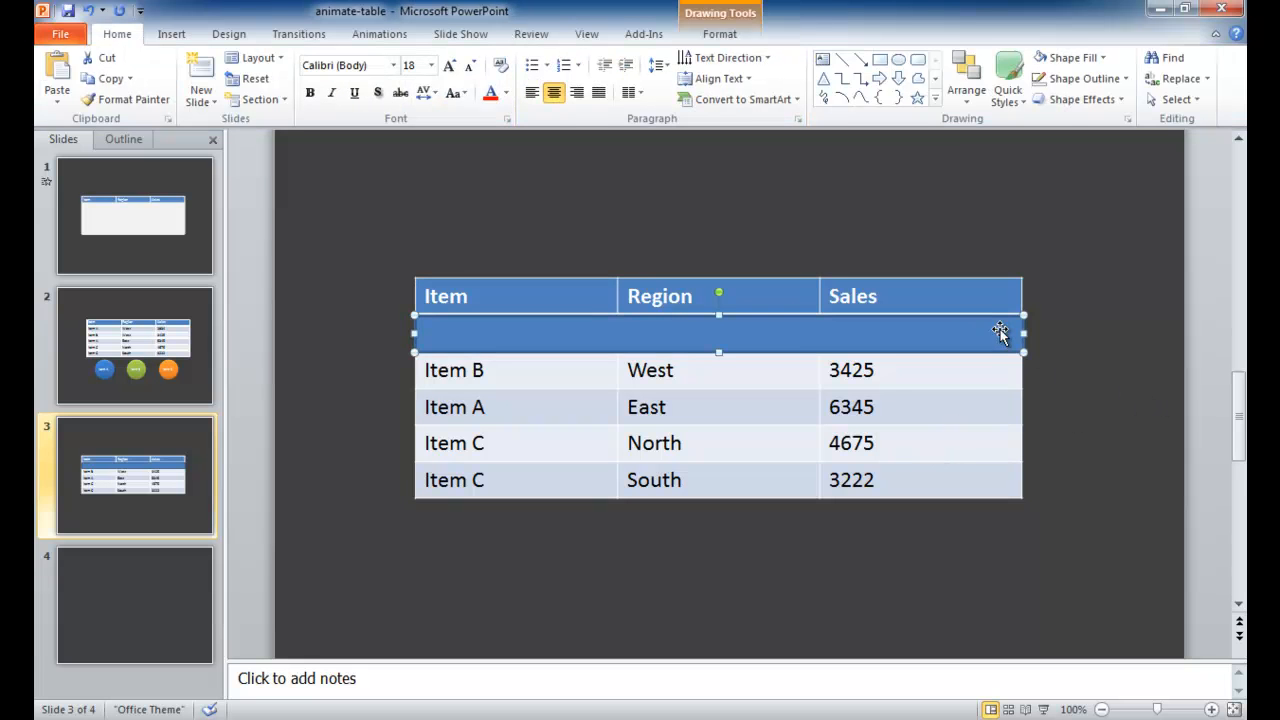
{"action": "left_click", "coordinate": [730, 36]}
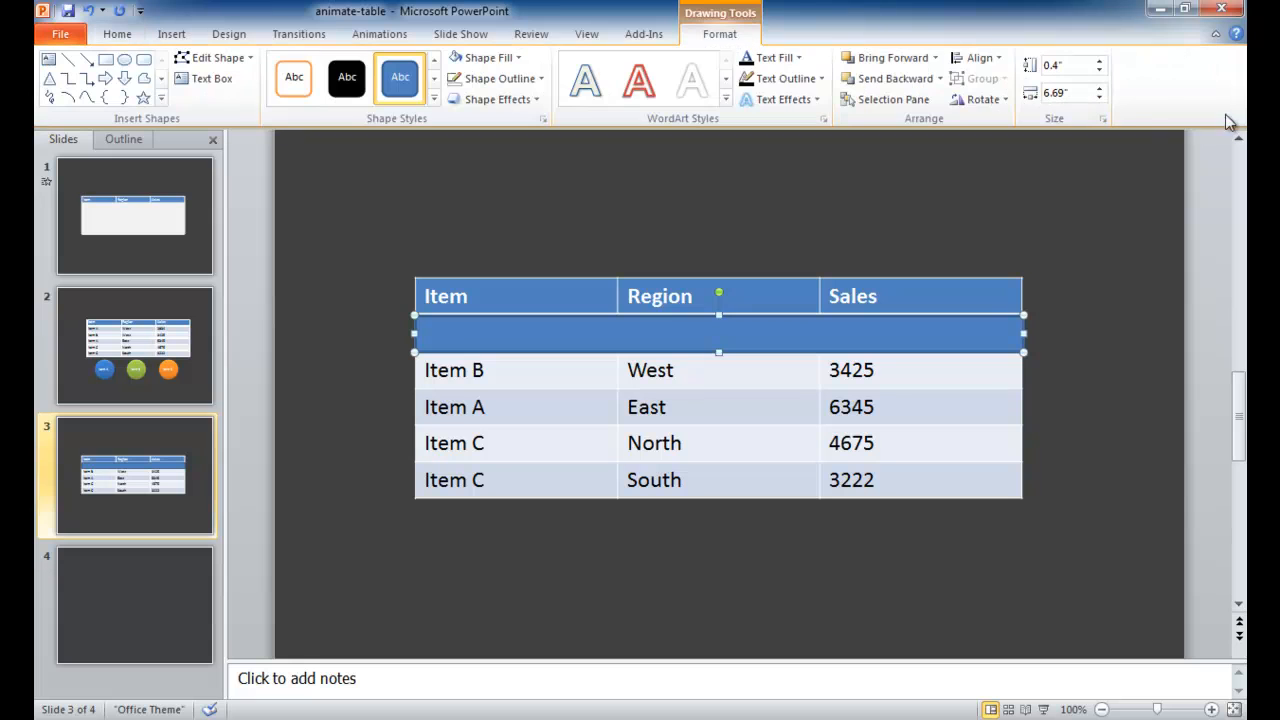
{"action": "left_click", "coordinate": [1073, 93]}
{"action": "left_click", "coordinate": [1073, 93]}
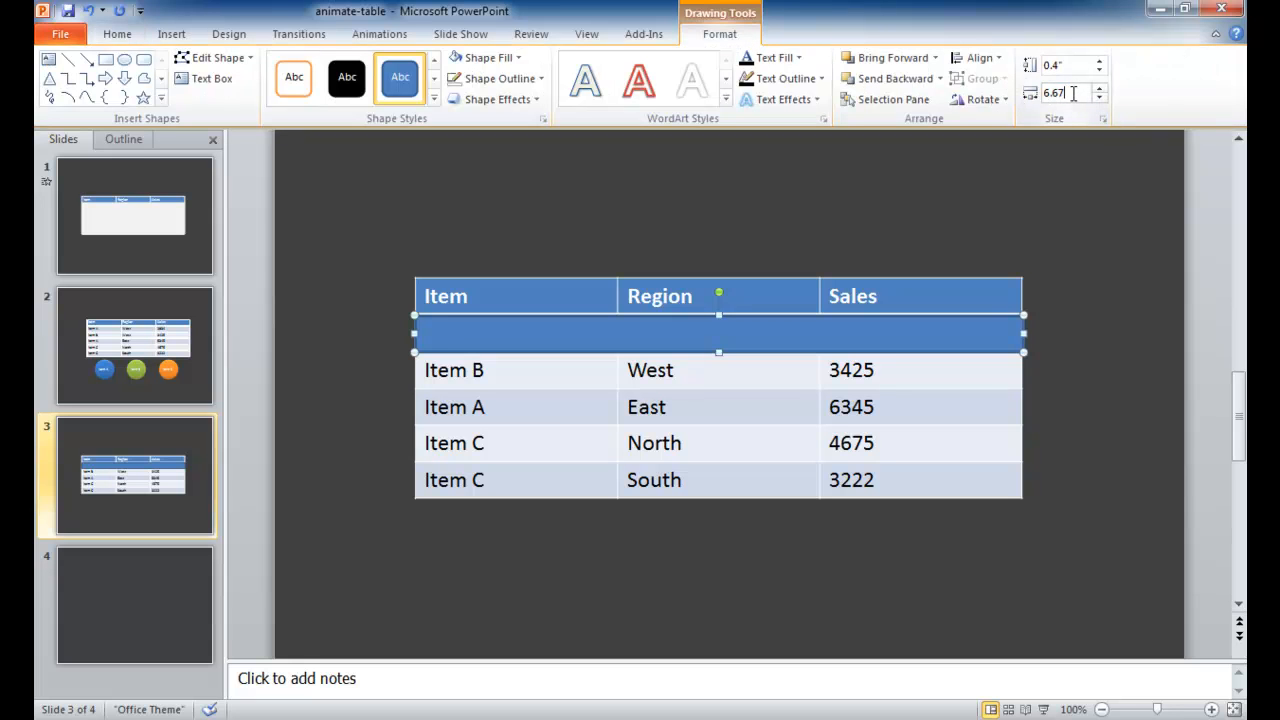
{"action": "key", "text": "Return"}
{"action": "left_click", "coordinate": [1105, 373]}
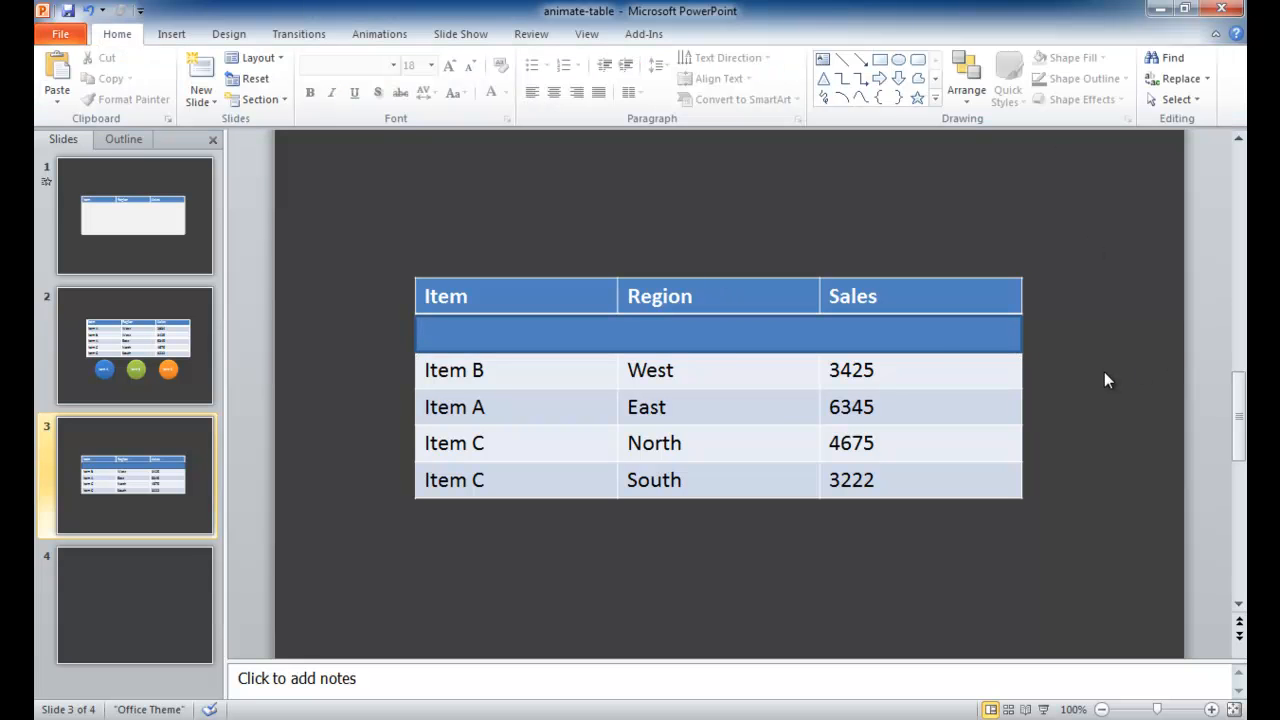
Remove the rectangle's outline and fill it with white
{"action": "left_click", "coordinate": [827, 348]}
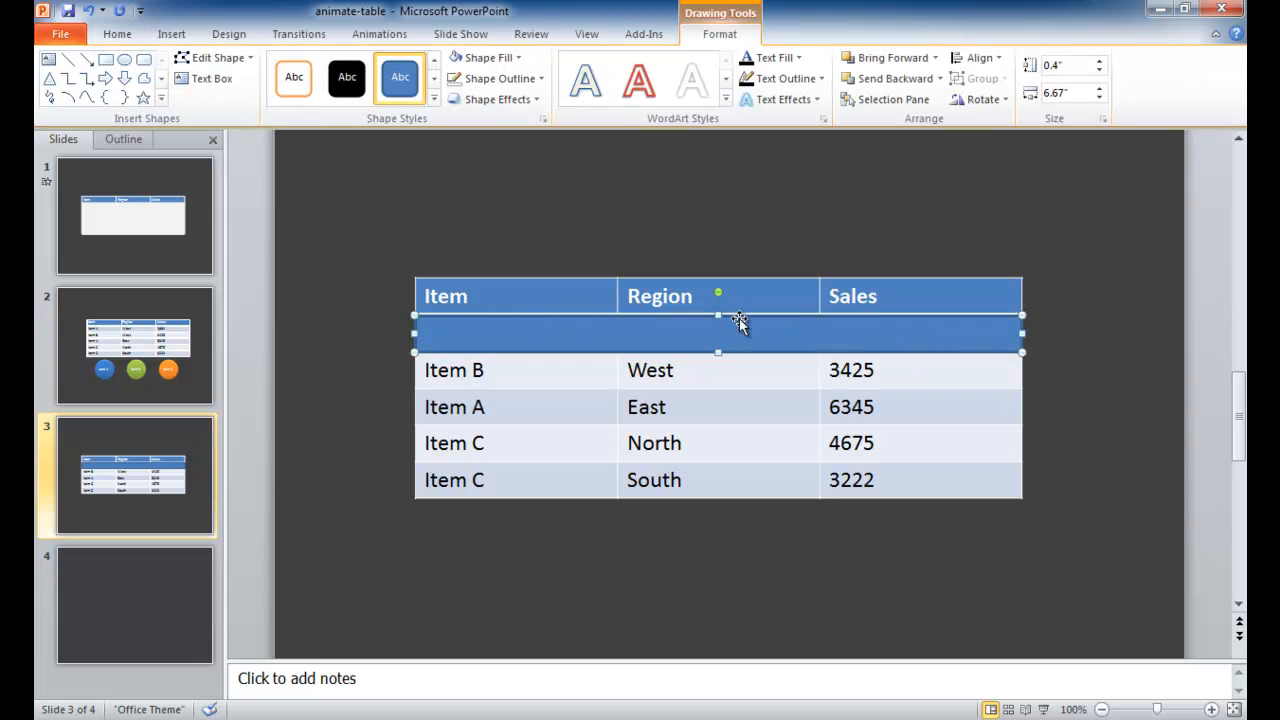
{"action": "right_click", "coordinate": [687, 340]}
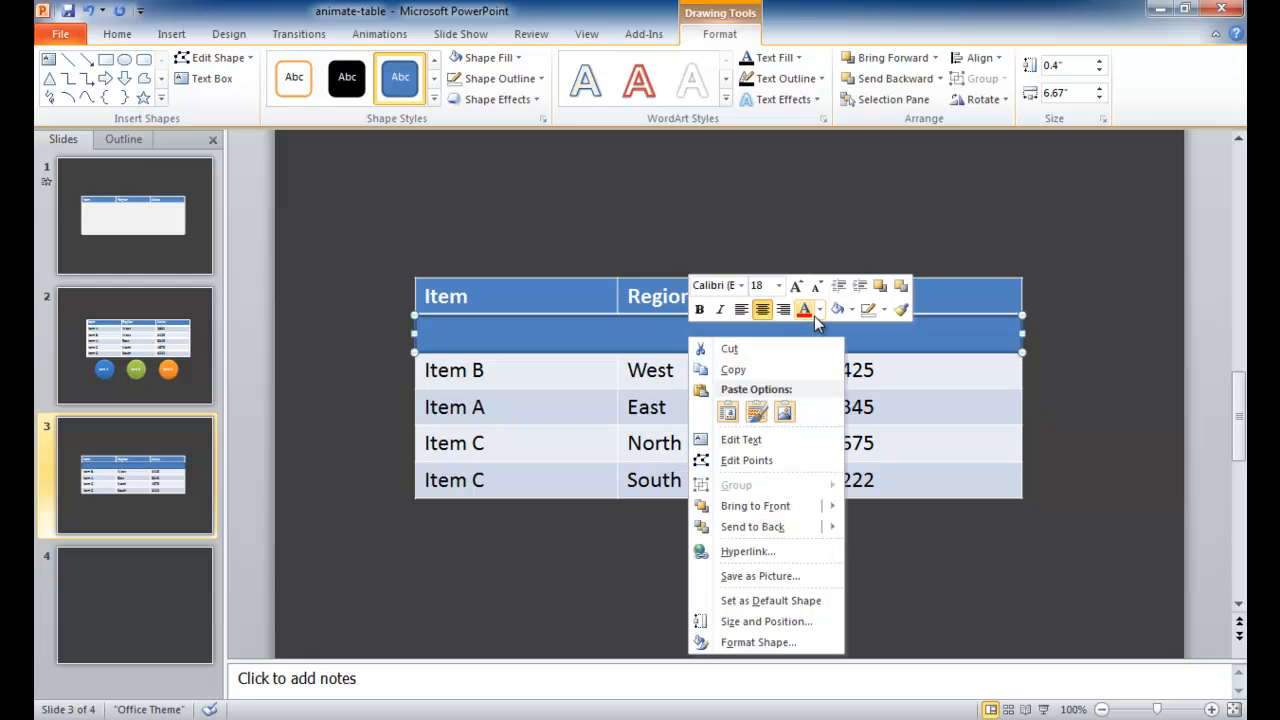
{"action": "left_click", "coordinate": [884, 310]}
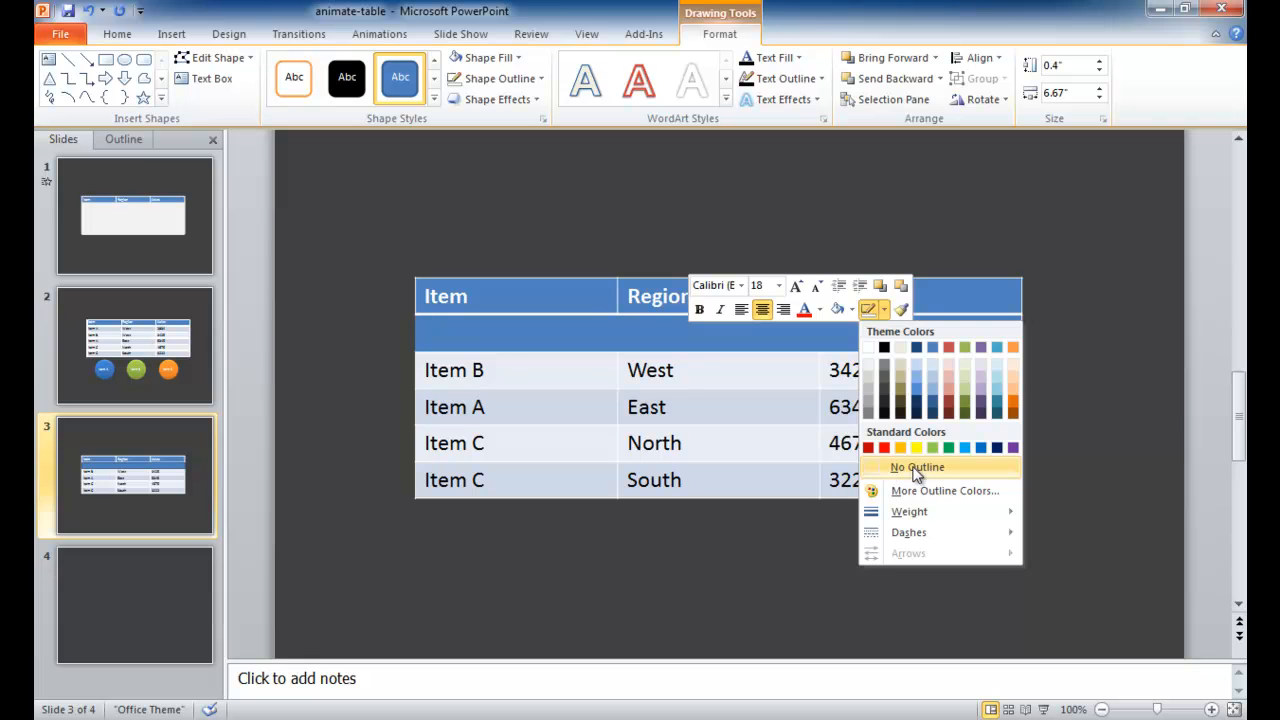
{"action": "left_click", "coordinate": [916, 468]}
{"action": "left_click", "coordinate": [852, 310]}
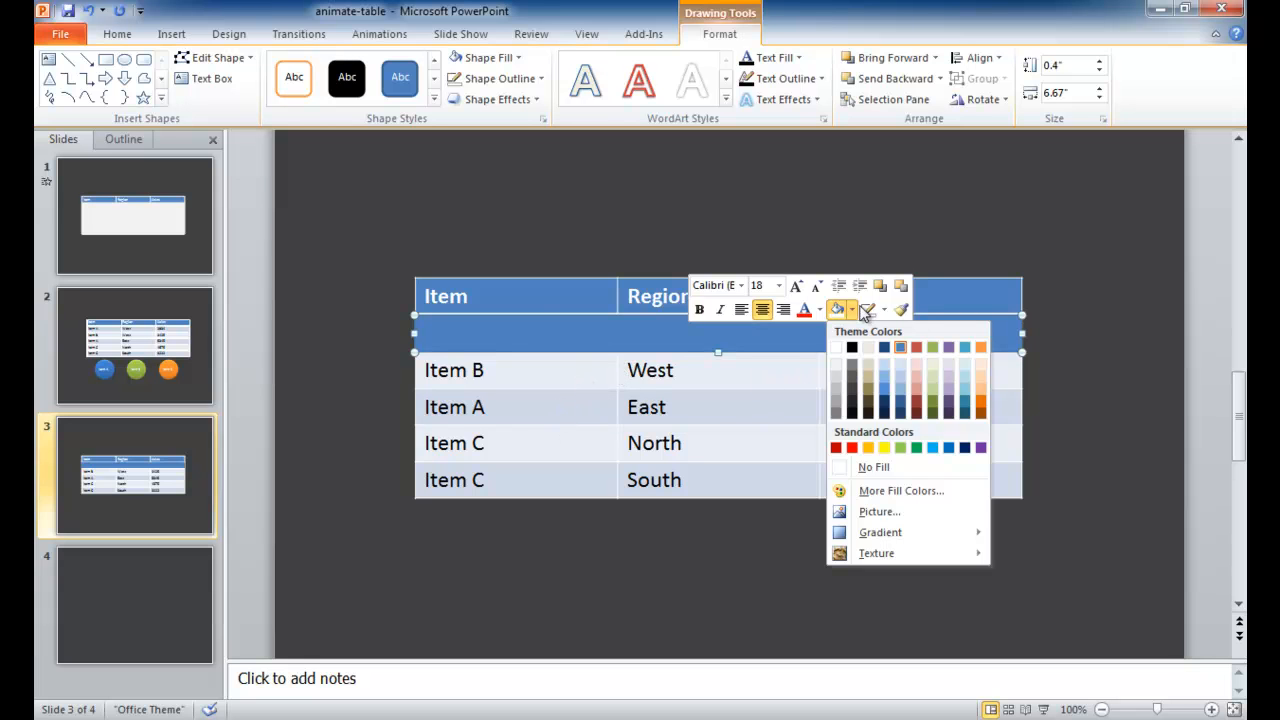
{"action": "left_click", "coordinate": [836, 347]}
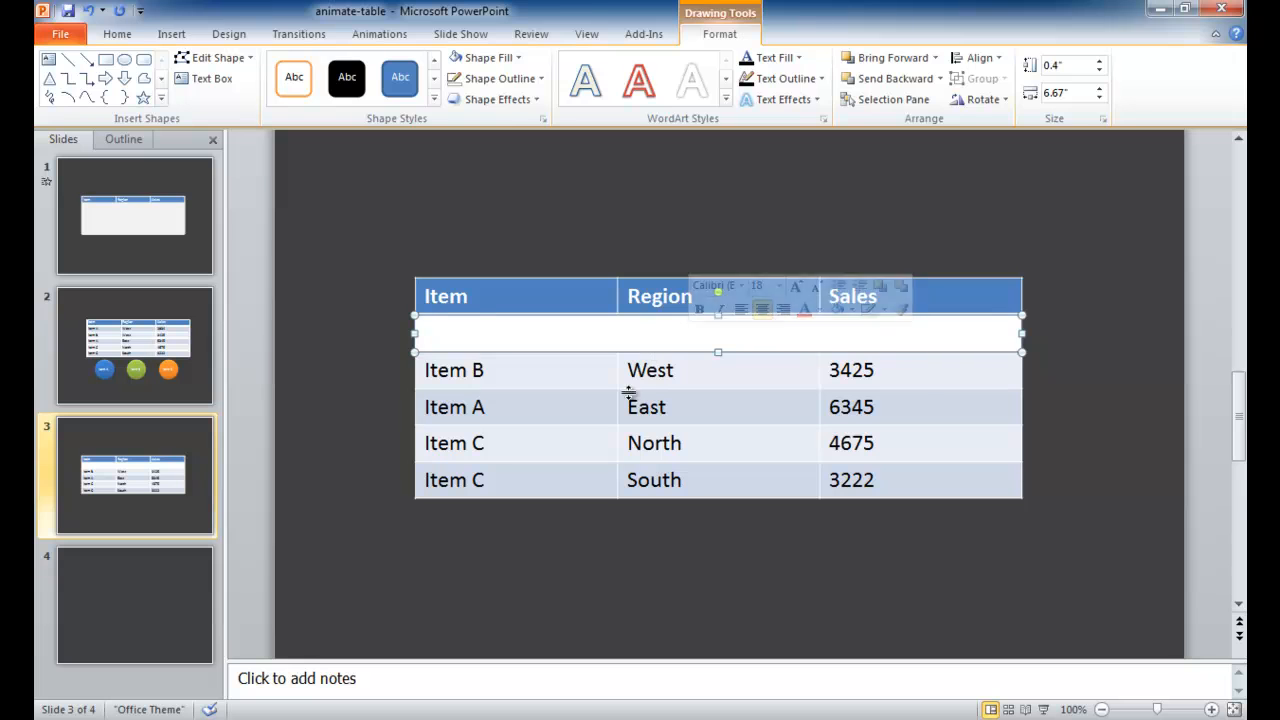
{"action": "left_click", "coordinate": [339, 440]}
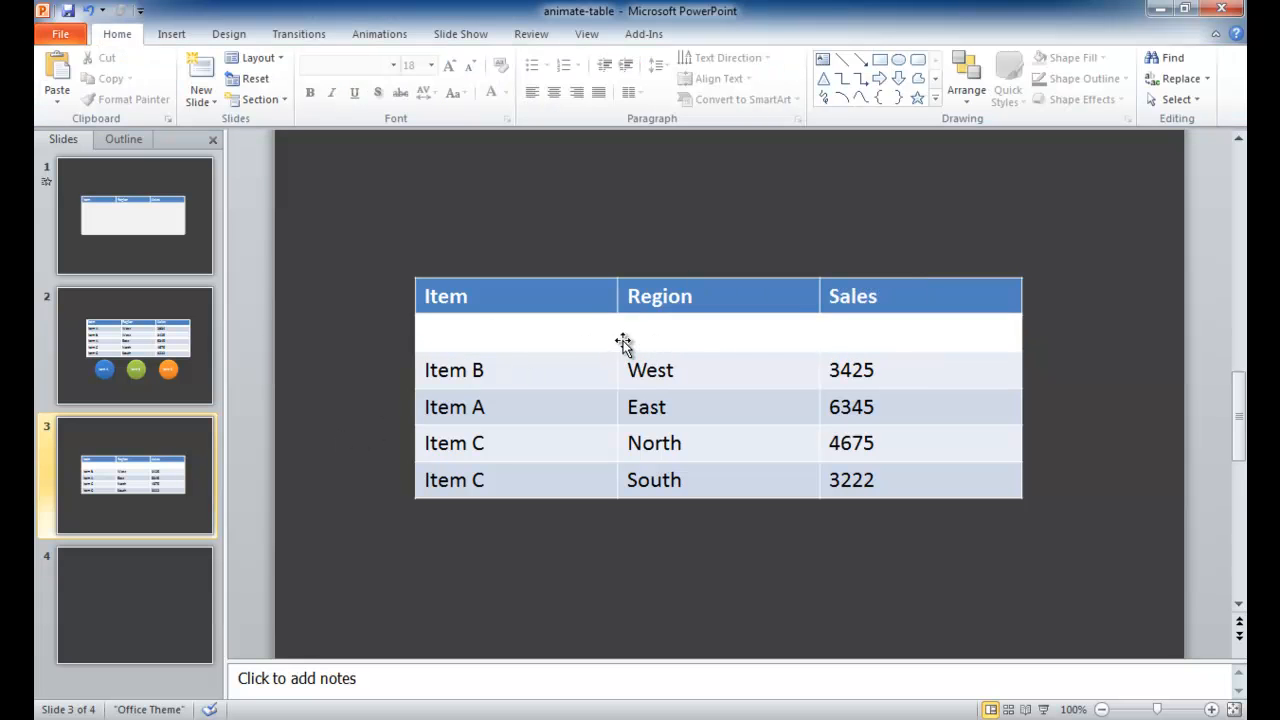
Copy the white rectangle onto the third data row (Item A, East), align it there, and place another copy just below the table
{"action": "left_click", "coordinate": [510, 338]}
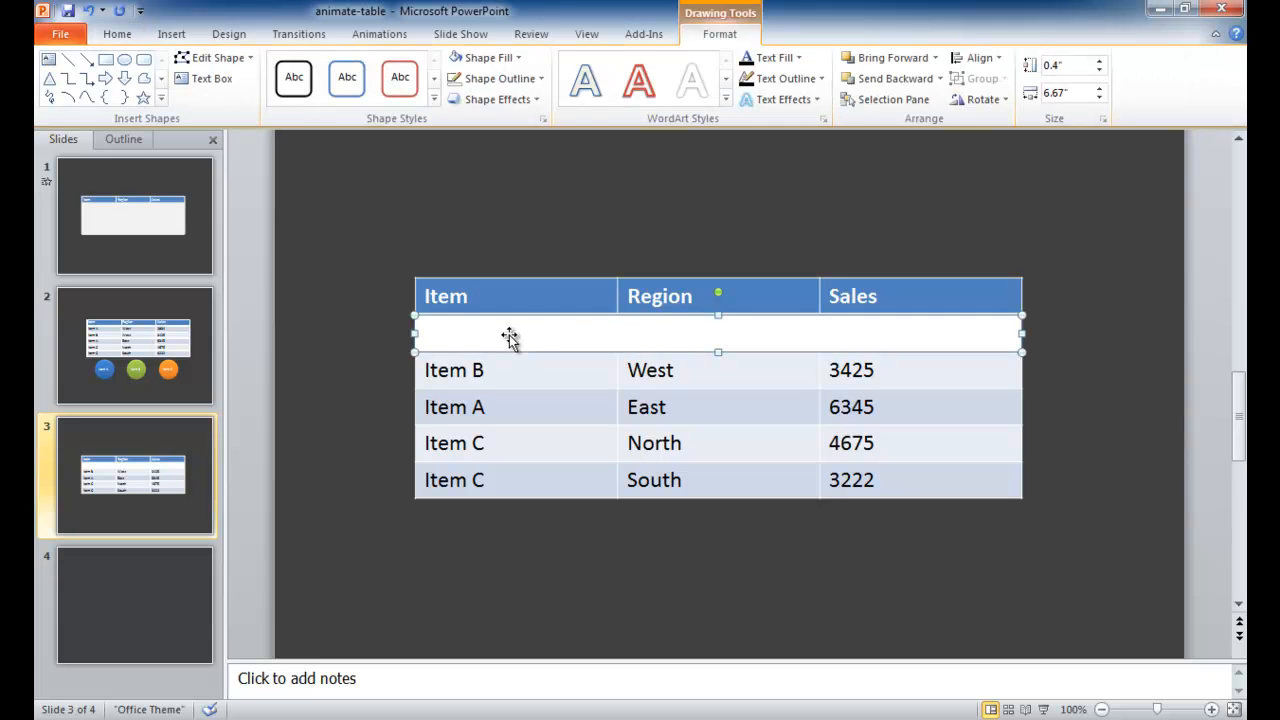
{"action": "left_click_drag", "start_coordinate": [460, 345], "coordinate": [489, 408]}
{"action": "left_click", "coordinate": [520, 437]}
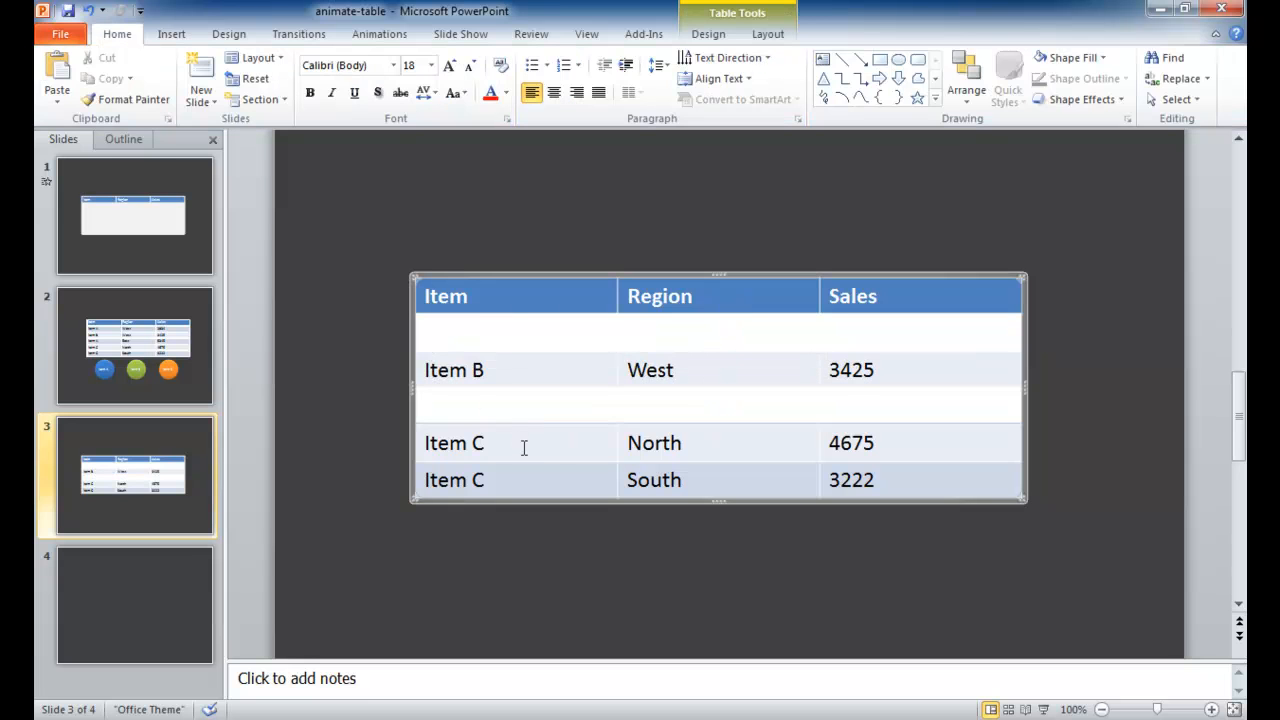
{"action": "left_click", "coordinate": [516, 413]}
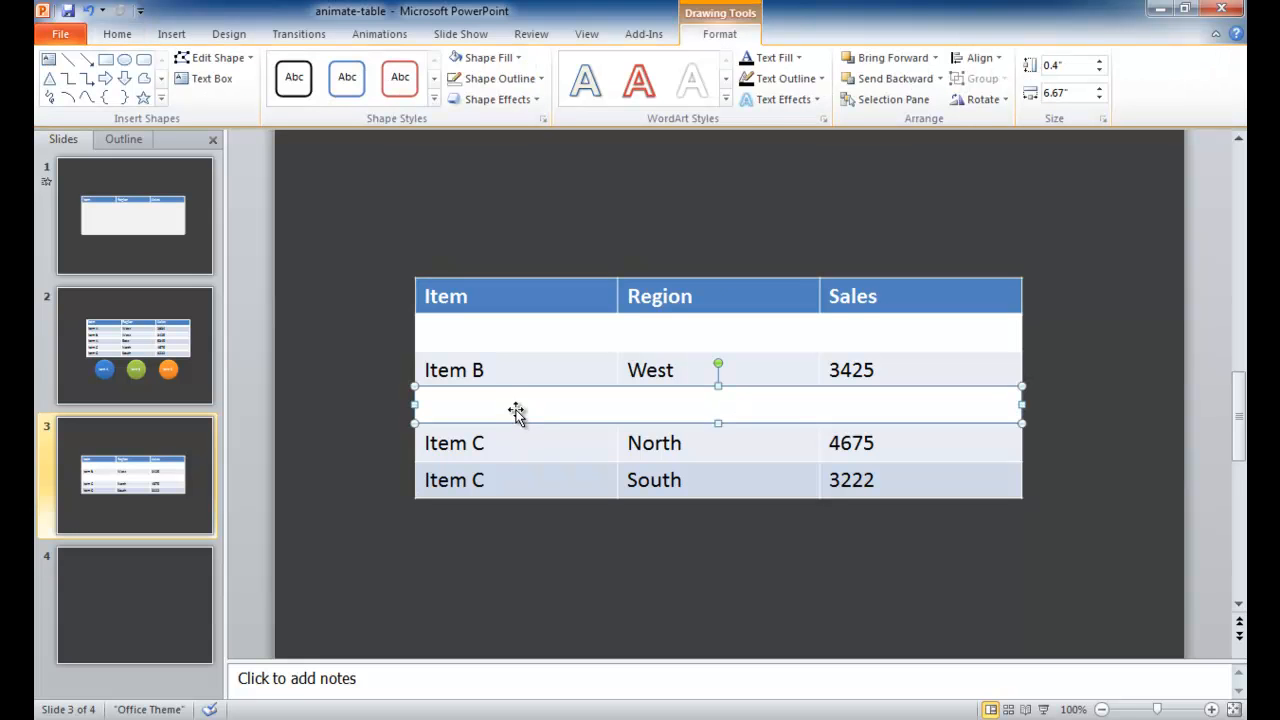
{"action": "left_click_drag", "start_coordinate": [516, 413], "coordinate": [522, 420]}
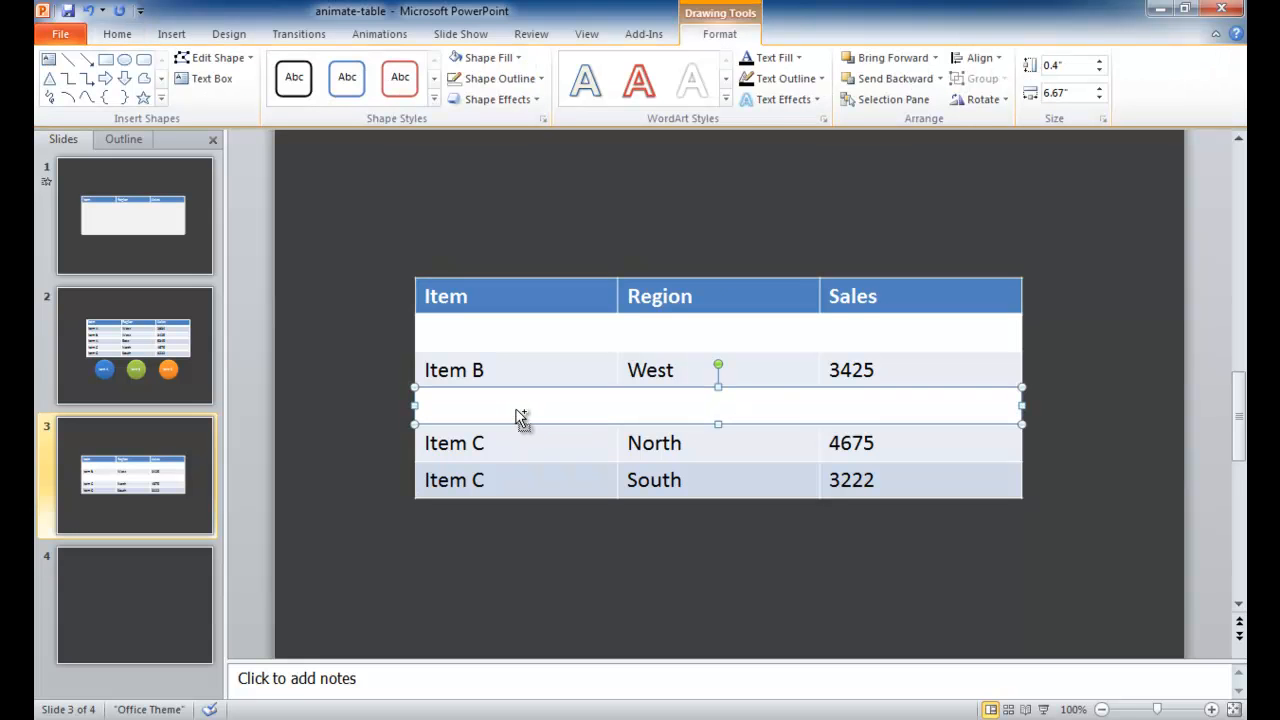
{"action": "left_click", "coordinate": [532, 449]}
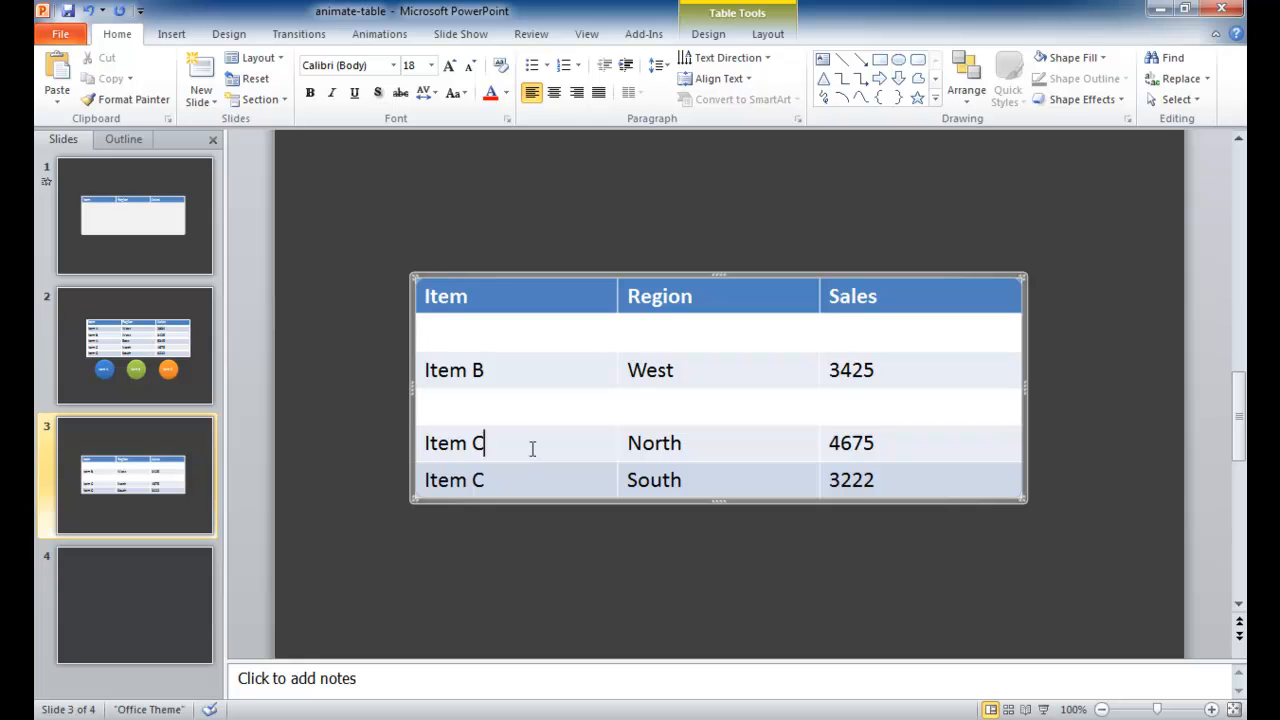
{"action": "left_click", "coordinate": [529, 413]}
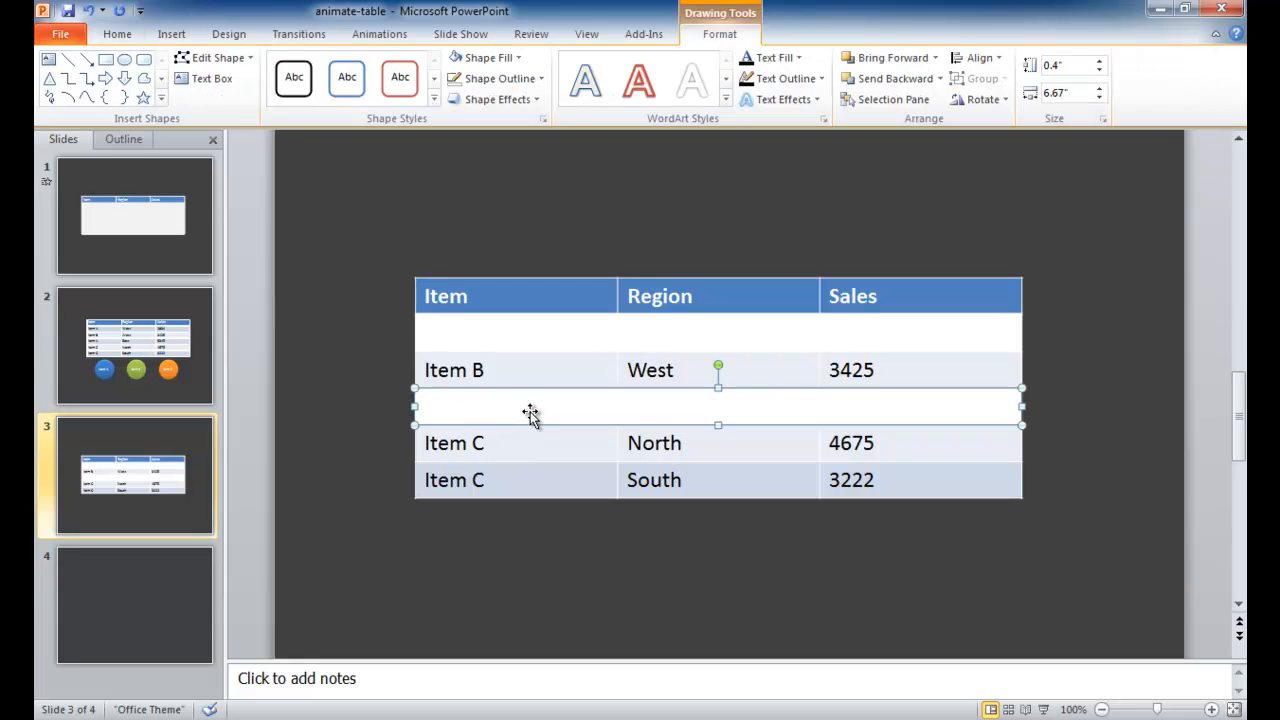
{"action": "left_click_drag", "start_coordinate": [532, 413], "coordinate": [512, 540]}
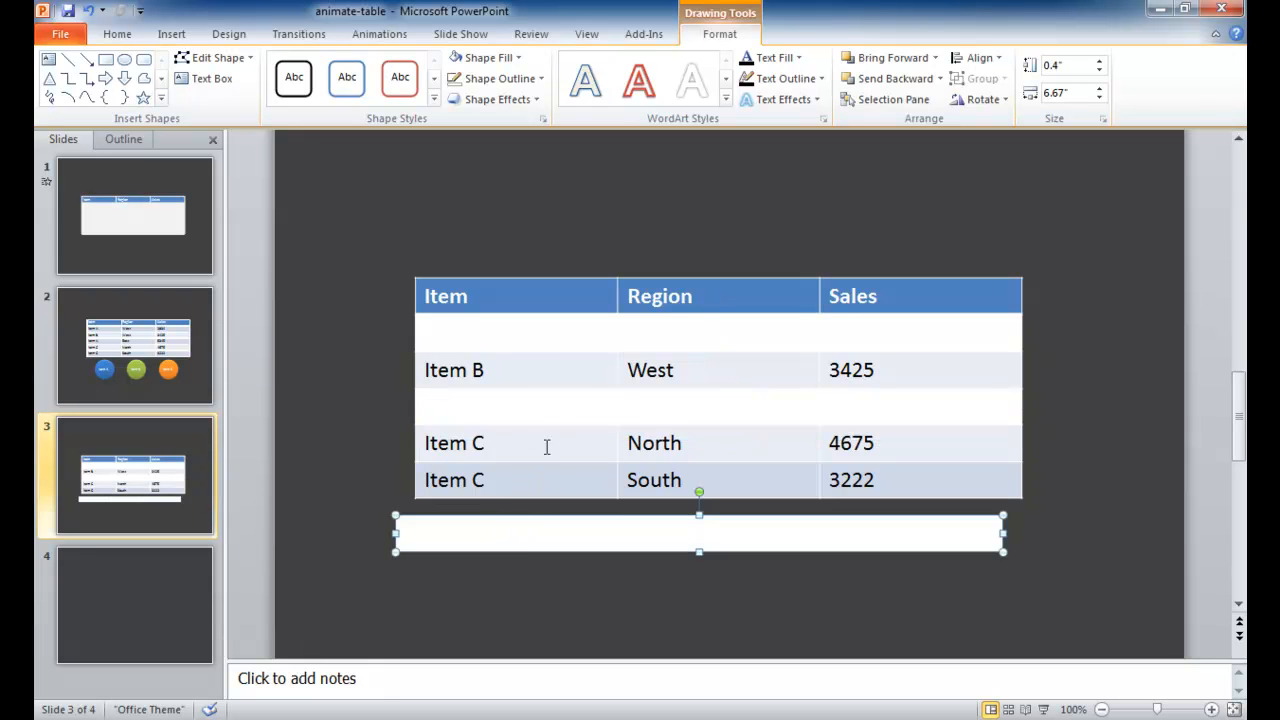
Group the two white rectangles covering the first and third data rows
{"action": "left_click", "coordinate": [473, 331]}
{"action": "mouse_move", "coordinate": [473, 331]}
{"action": "left_mouse_down"}
{"action": "mouse_move", "coordinate": [480, 406]}
{"action": "mouse_move", "coordinate": [478, 328]}
{"action": "left_mouse_up"}
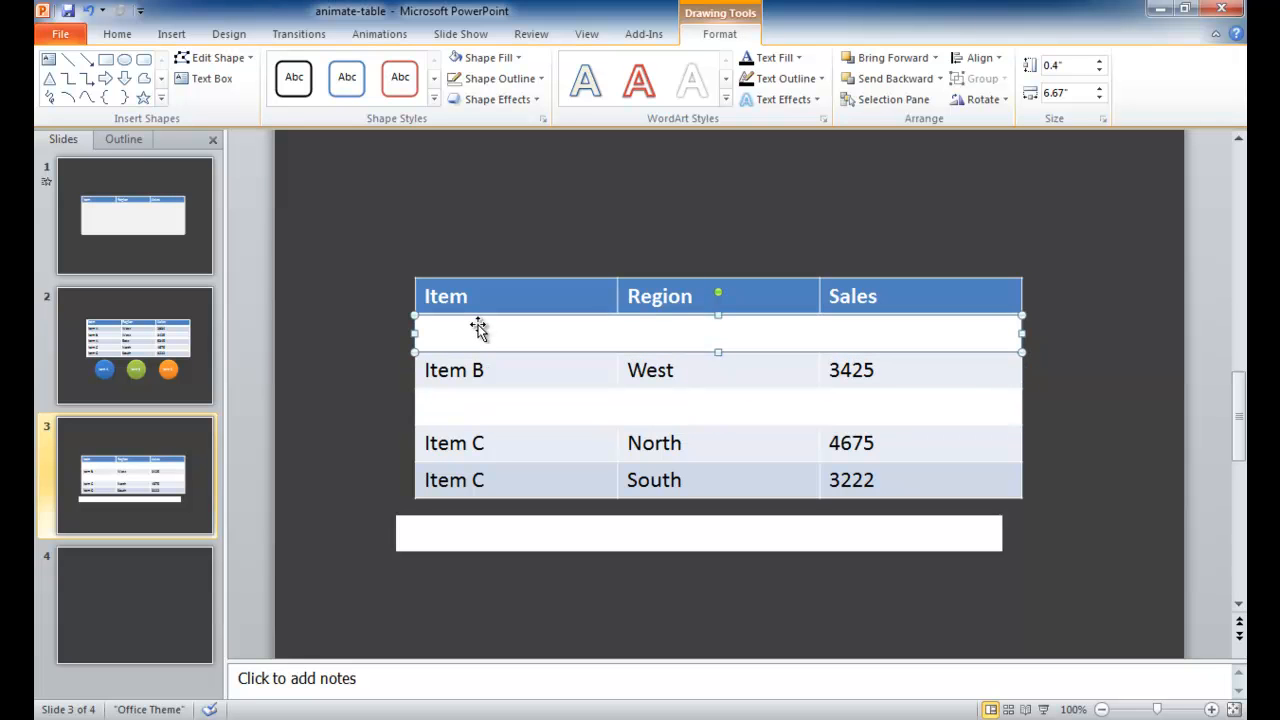
{"action": "left_click", "coordinate": [468, 414], "text": "shift"}
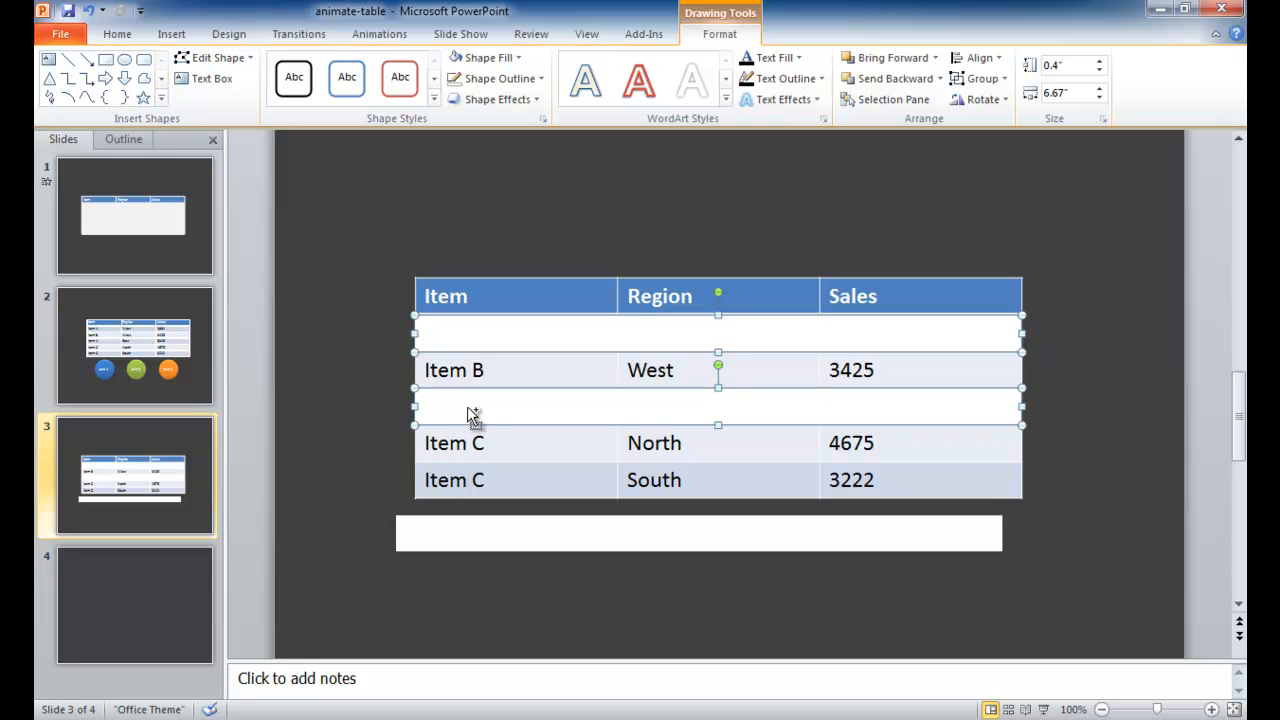
{"action": "right_click", "coordinate": [468, 410]}
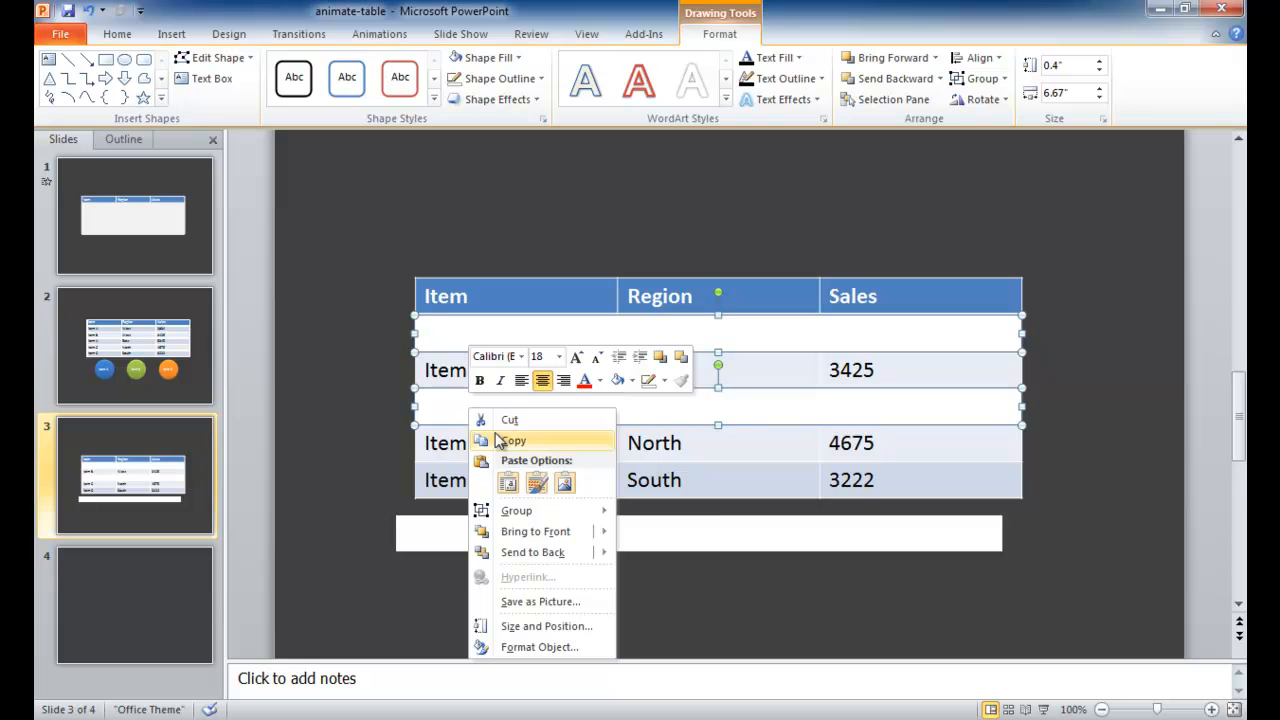
{"action": "mouse_move", "coordinate": [516, 512]}
{"action": "left_click", "coordinate": [645, 512]}
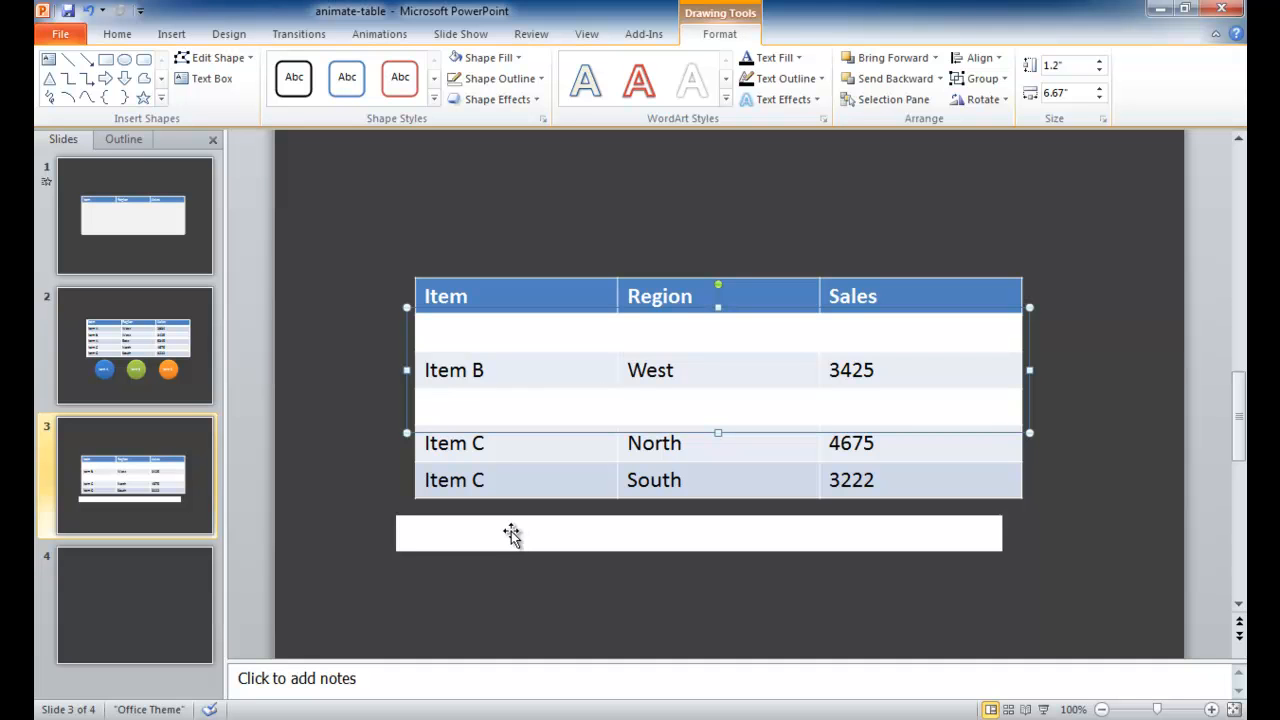
Copy the spare white rectangle from below the table onto the second data row (Item B, West) and align it there
{"action": "left_click", "coordinate": [511, 532]}
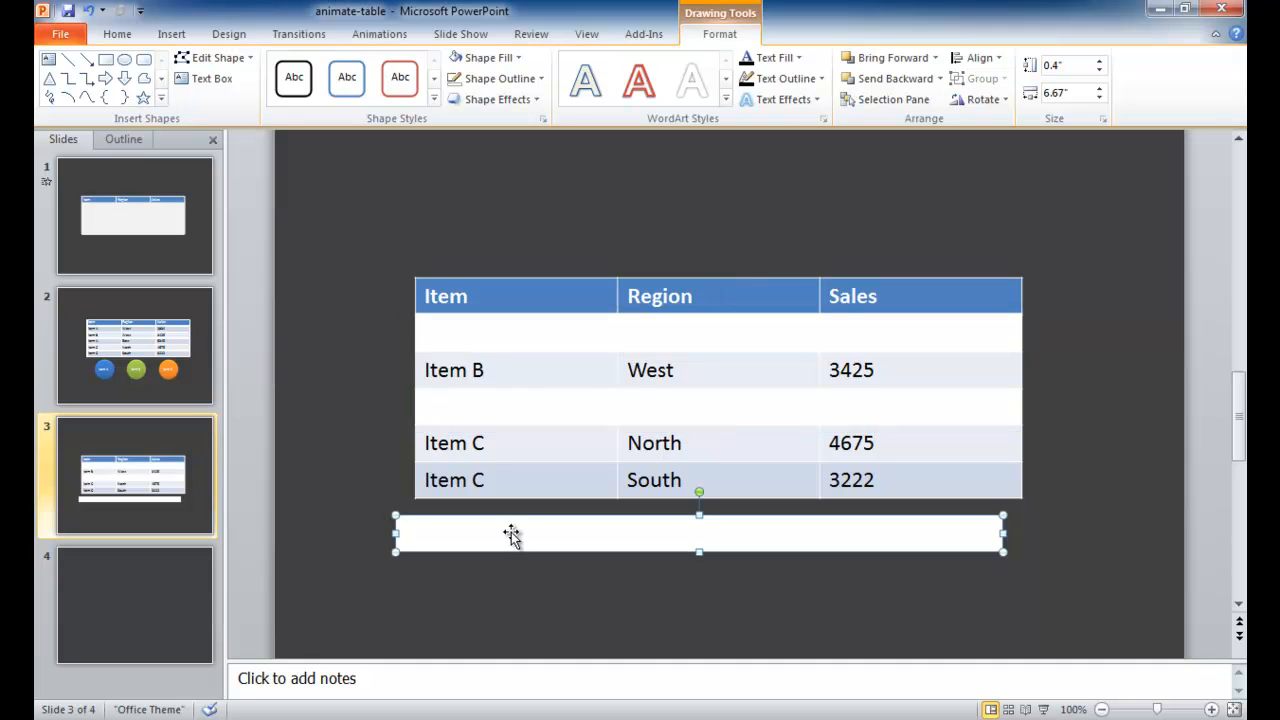
{"action": "left_click_drag", "start_coordinate": [511, 535], "coordinate": [534, 374]}
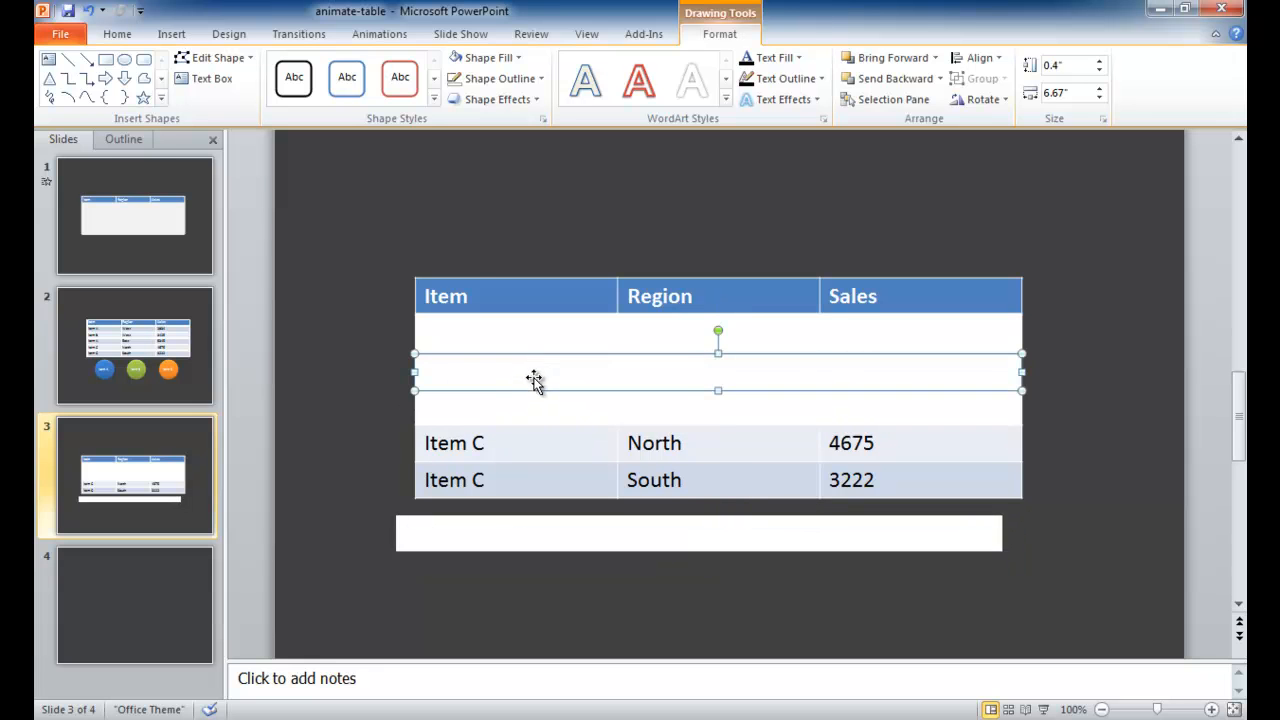
{"action": "left_click", "coordinate": [581, 464]}
{"action": "left_click", "coordinate": [574, 370]}
{"action": "key", "text": "ctrl+Up"}
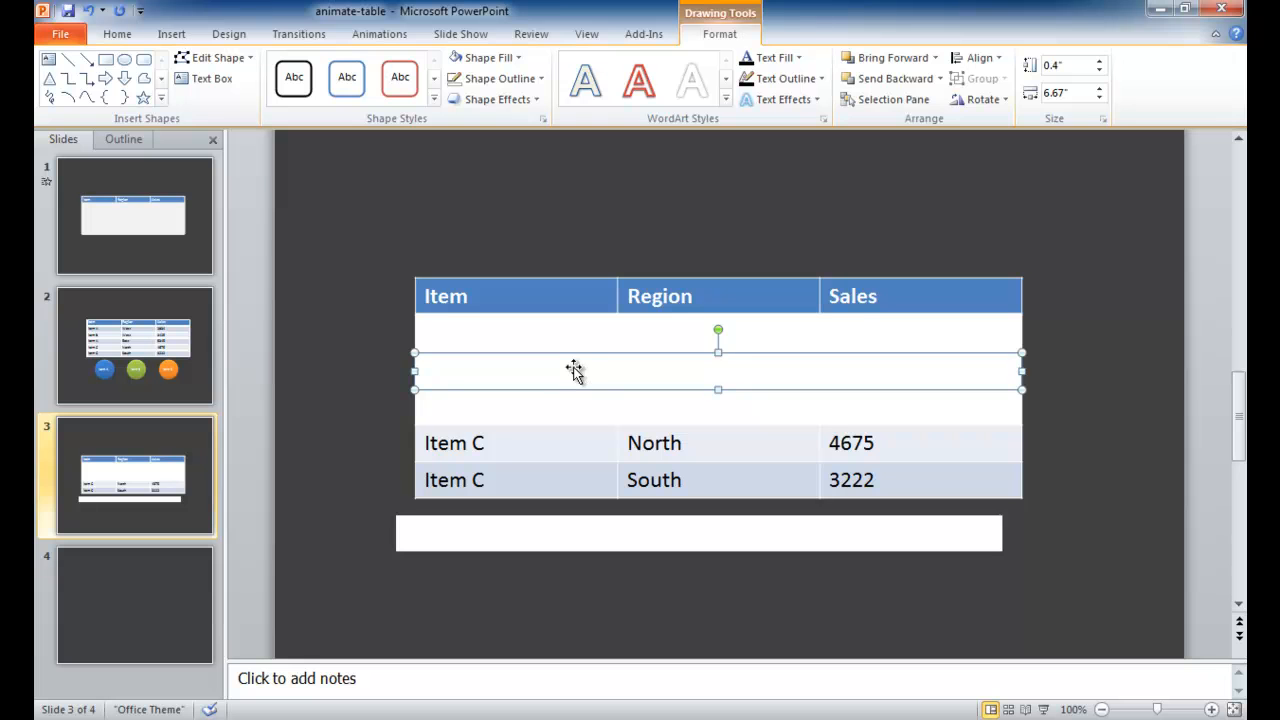
{"action": "left_click", "coordinate": [562, 444]}
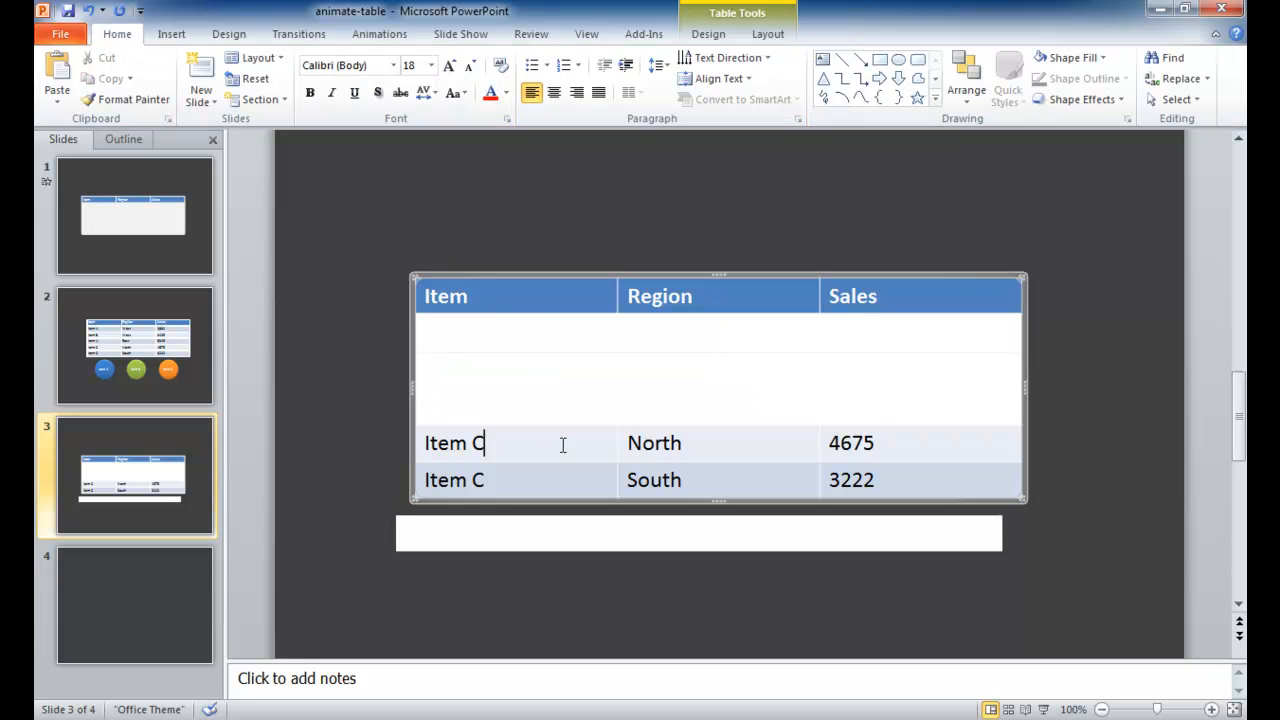
{"action": "left_click", "coordinate": [530, 365]}
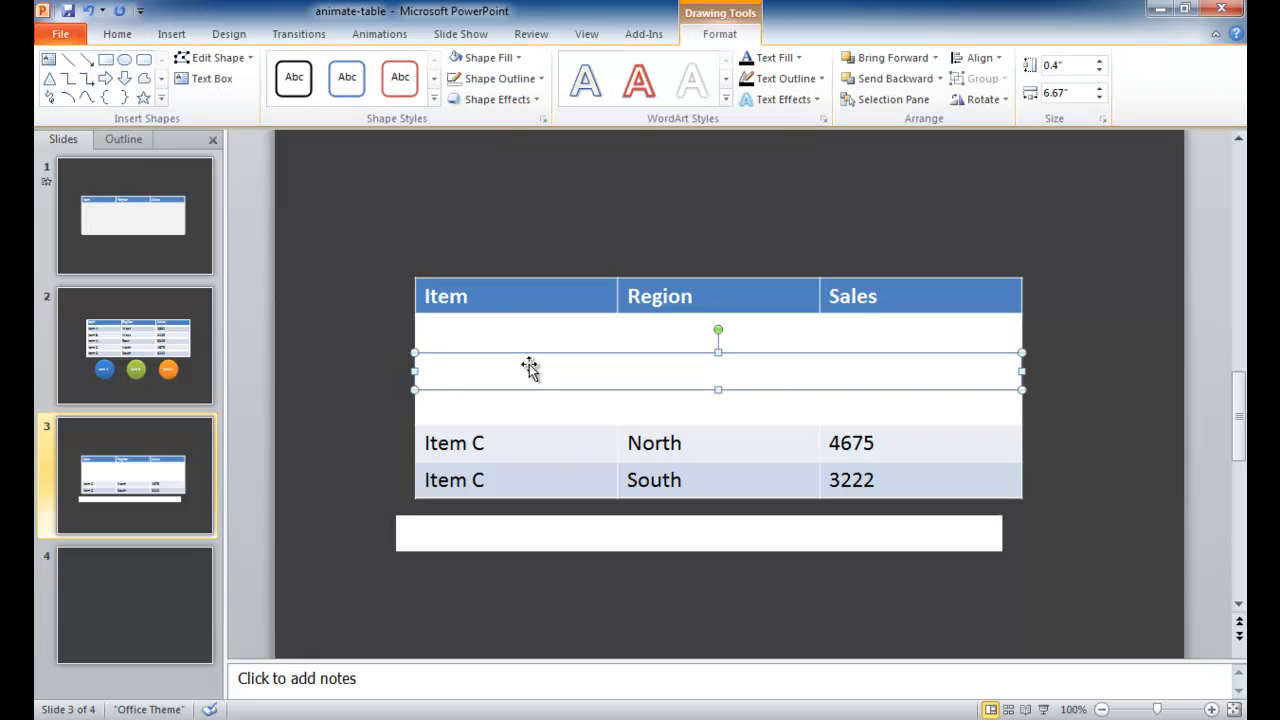
{"action": "left_click", "coordinate": [530, 443]}
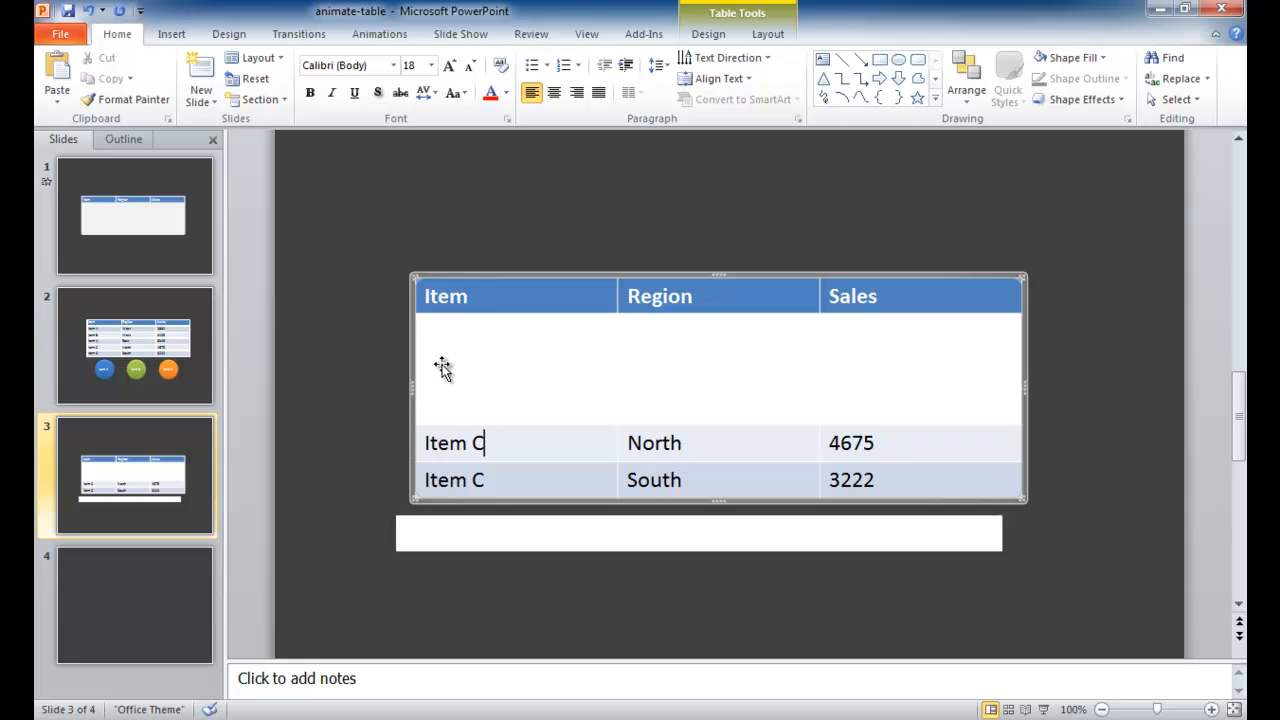
{"action": "left_click", "coordinate": [497, 542]}
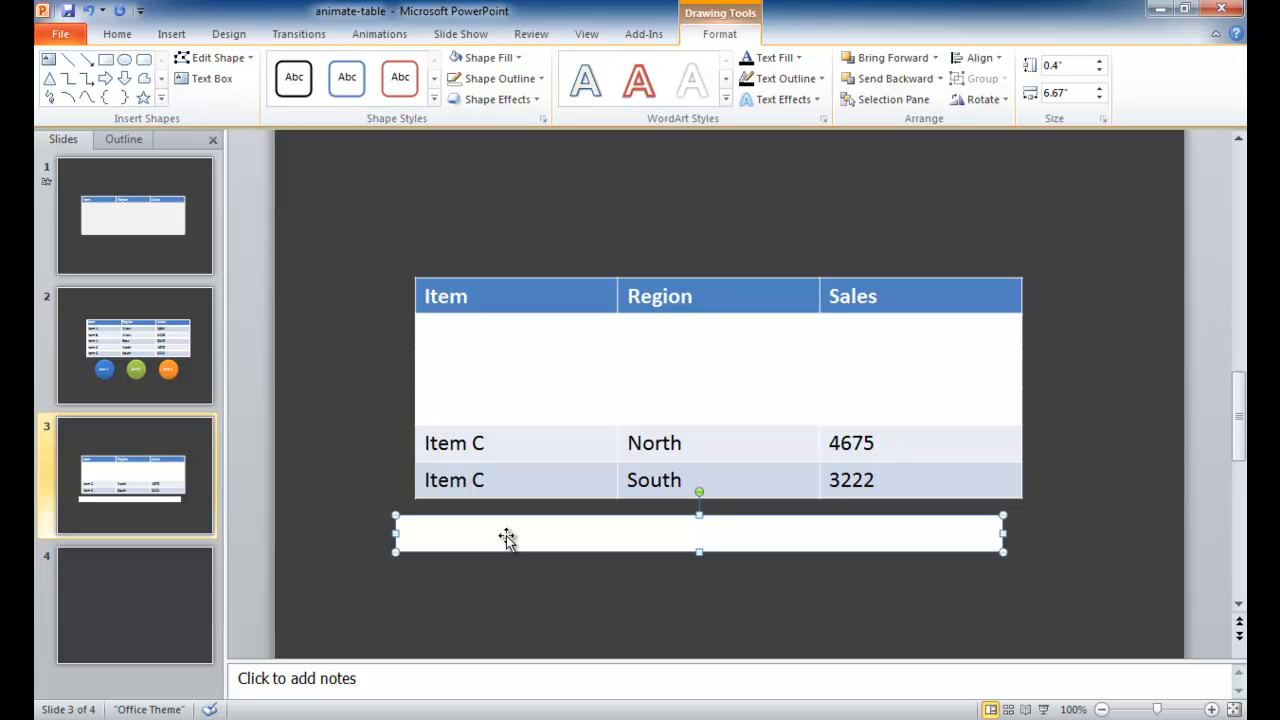
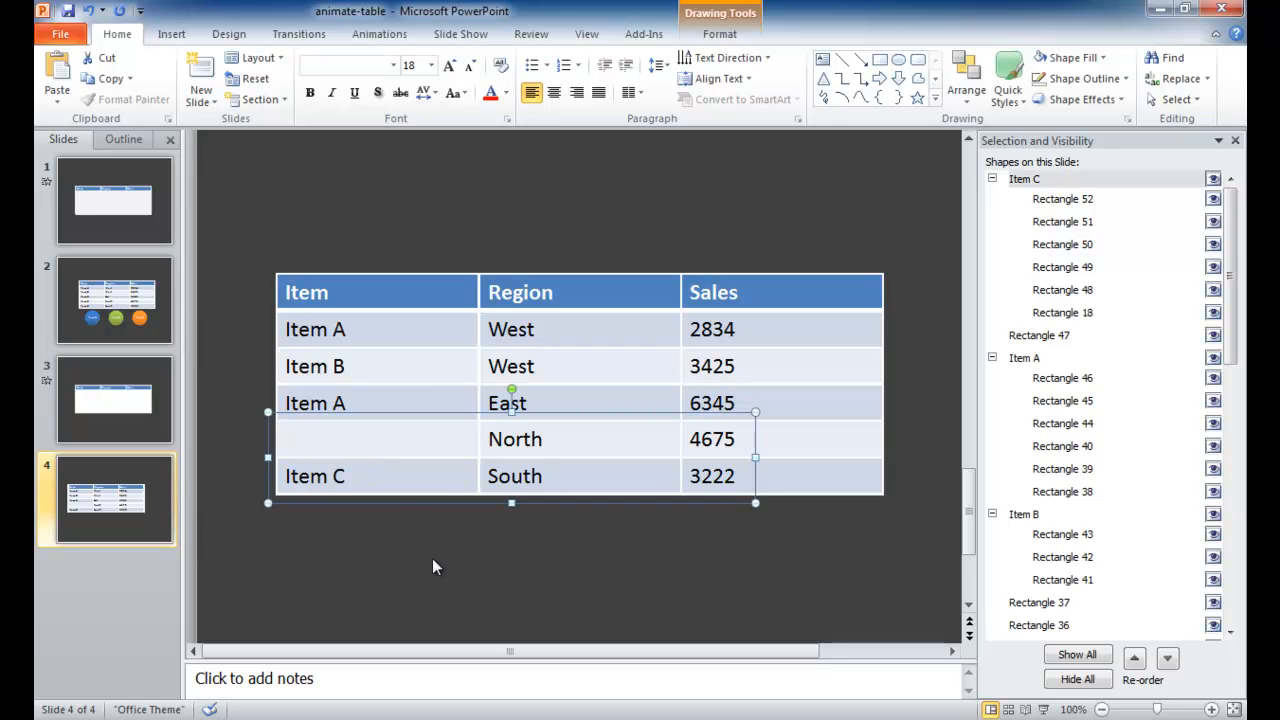
Undo the naming and grouping of the Item C rectangles on slide 4
{"action": "key", "text": "ctrl+z"}
{"action": "key", "text": "ctrl+z"}
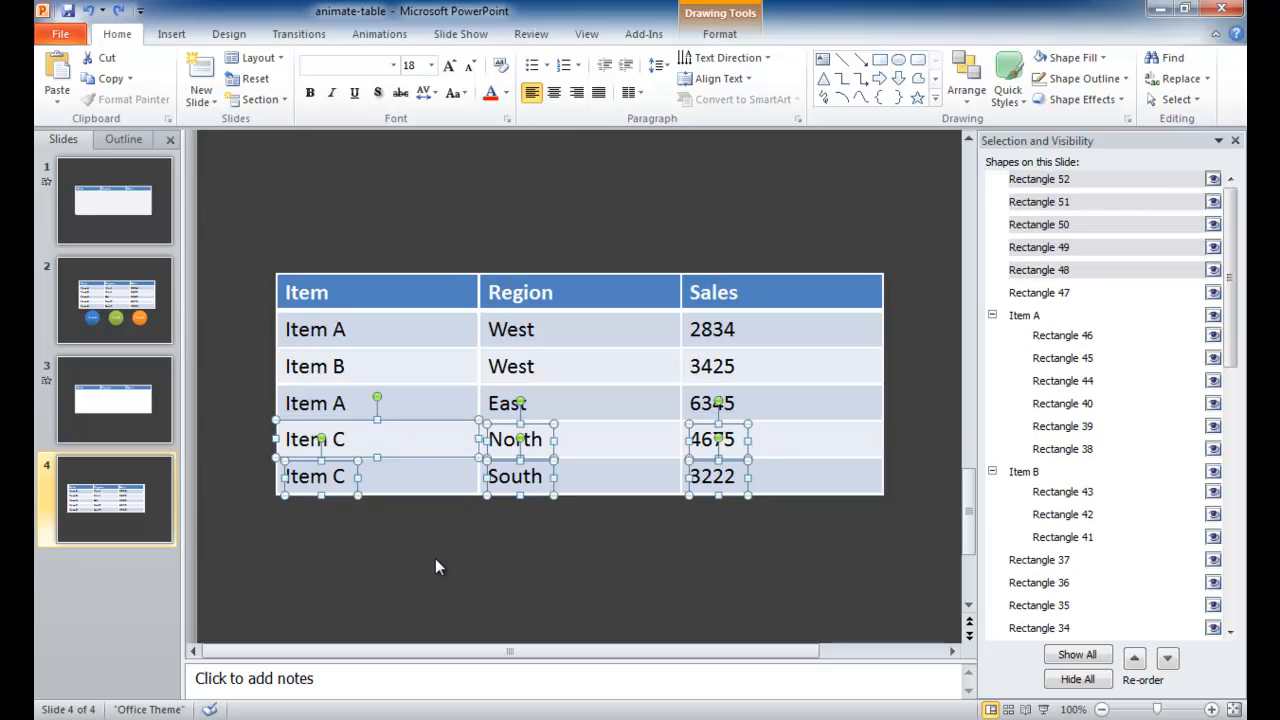
{"action": "left_click", "coordinate": [451, 558]}
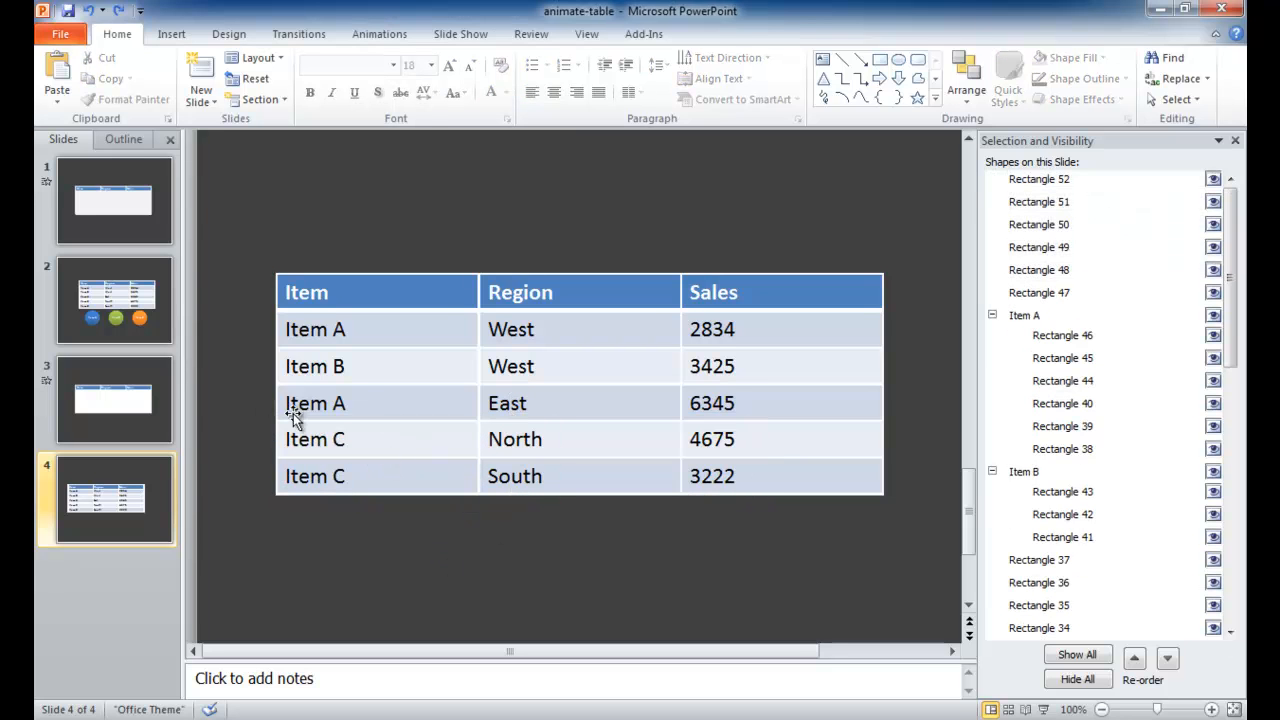
Group the six text rectangles in the two Item C rows: item, region and sales for North and South
{"action": "left_click", "coordinate": [312, 440]}
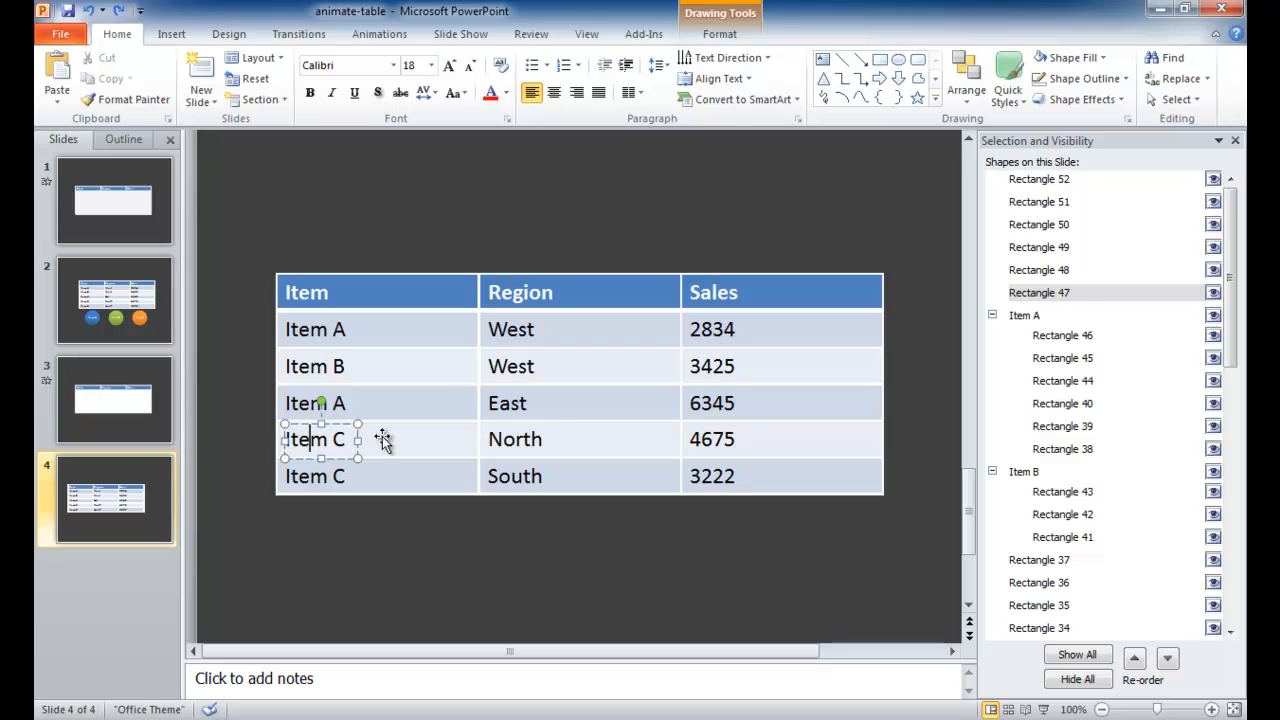
{"action": "left_click", "coordinate": [502, 439]}
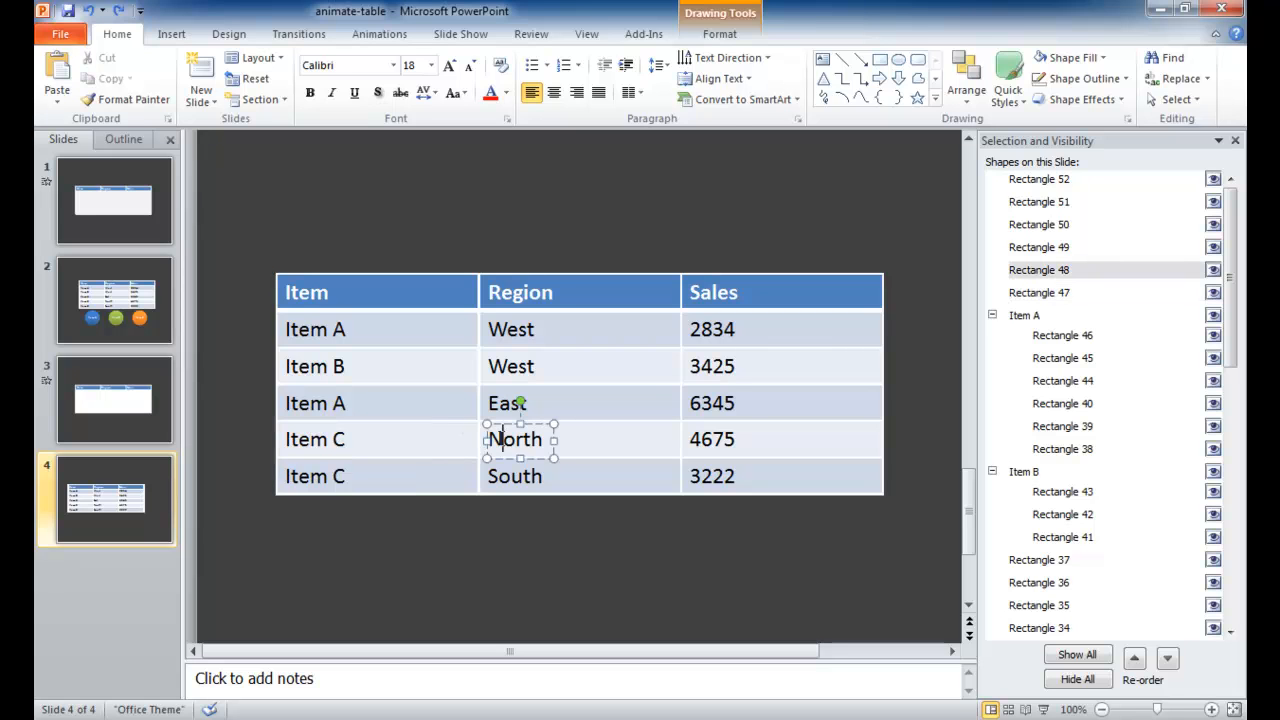
{"action": "left_click", "coordinate": [300, 445], "text": "shift"}
{"action": "left_click", "coordinate": [707, 444], "text": "shift"}
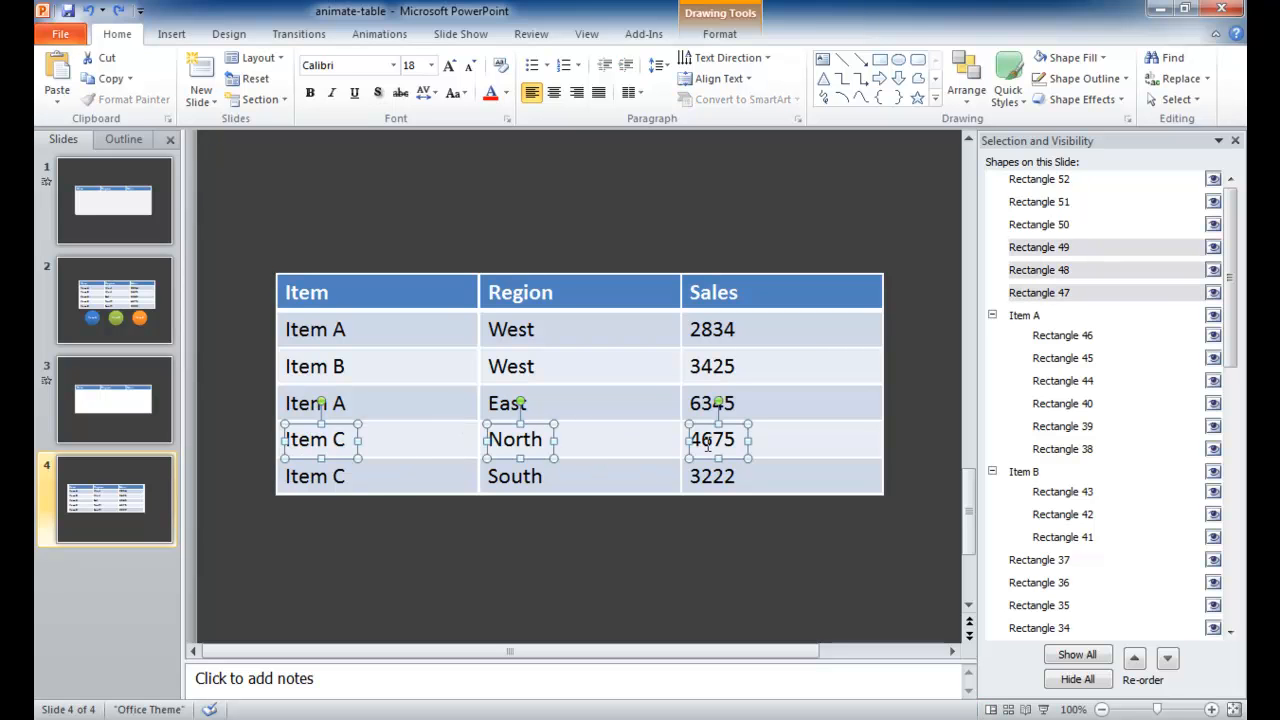
{"action": "left_click", "coordinate": [327, 473], "text": "shift"}
{"action": "left_click", "coordinate": [511, 473], "text": "shift"}
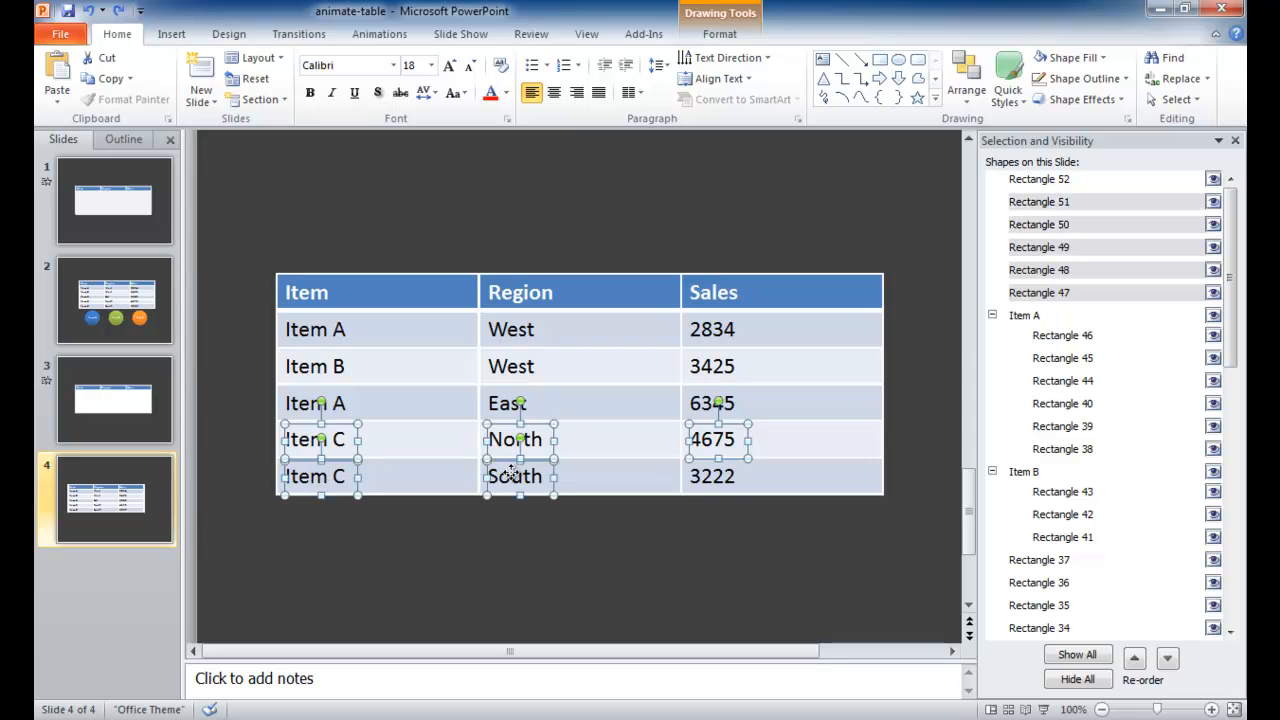
{"action": "left_click", "coordinate": [700, 473], "text": "shift"}
{"action": "right_click", "coordinate": [705, 475]}
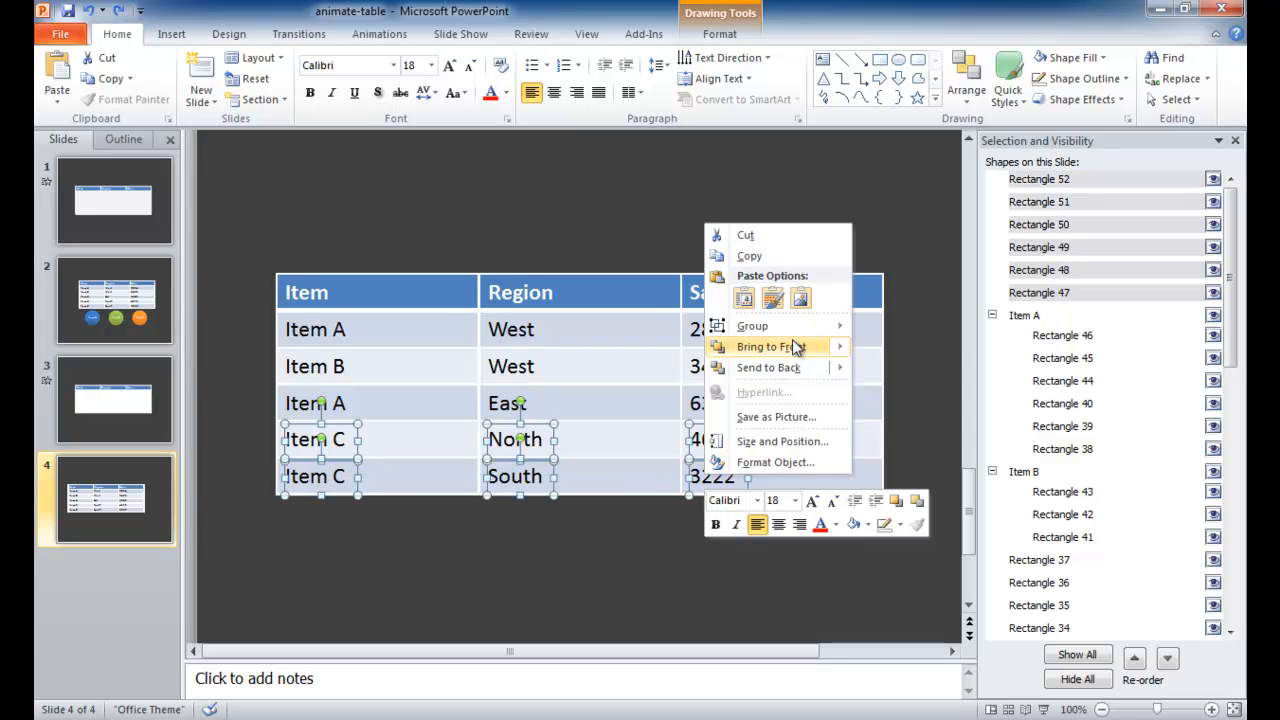
{"action": "mouse_move", "coordinate": [791, 327]}
{"action": "left_click", "coordinate": [933, 333]}
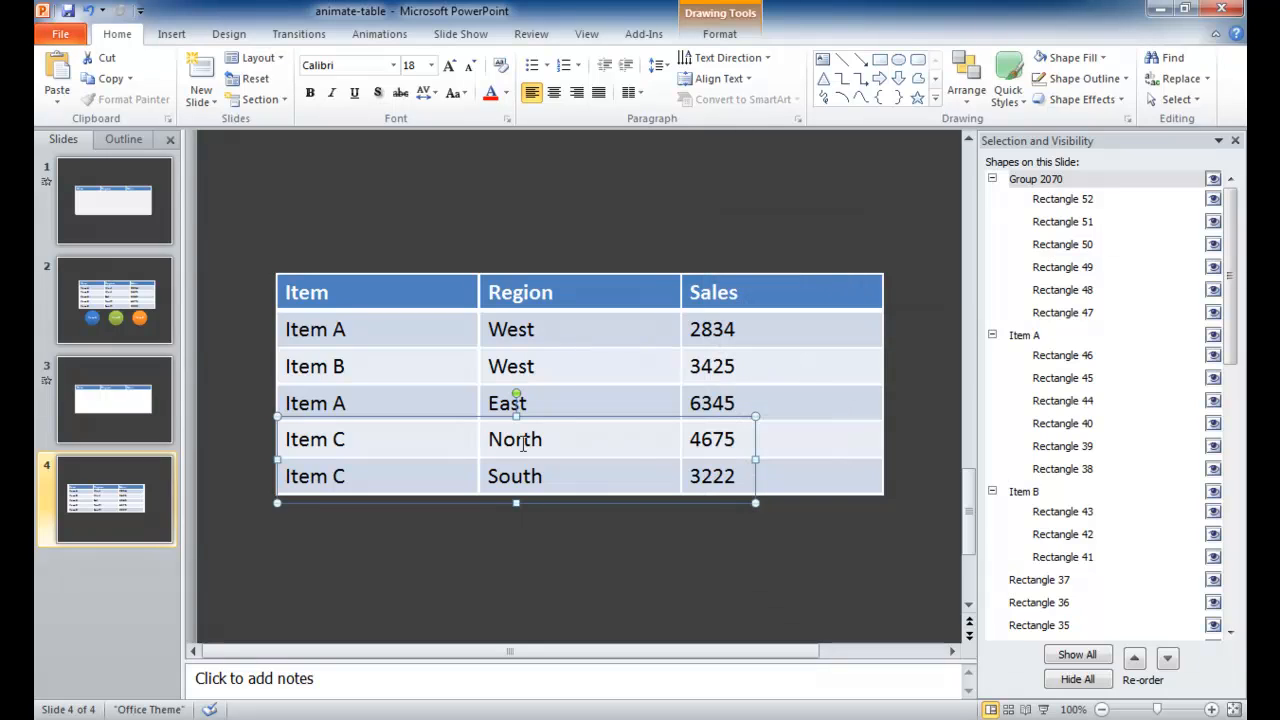
Rename the new group as Item C
{"action": "left_click", "coordinate": [1037, 181]}
{"action": "key", "text": "ctrl+a"}
{"action": "key", "text": "BackSpace"}
{"action": "type", "text": "Item C"}
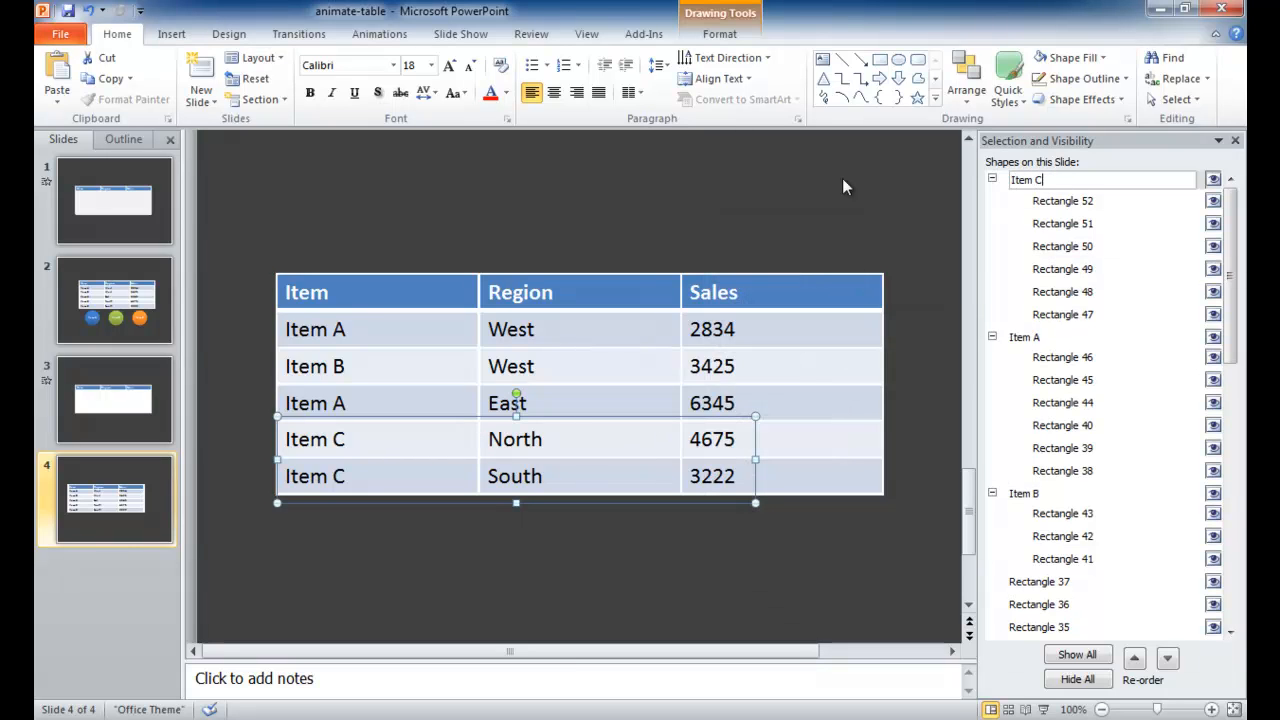
{"action": "left_click", "coordinate": [742, 566]}
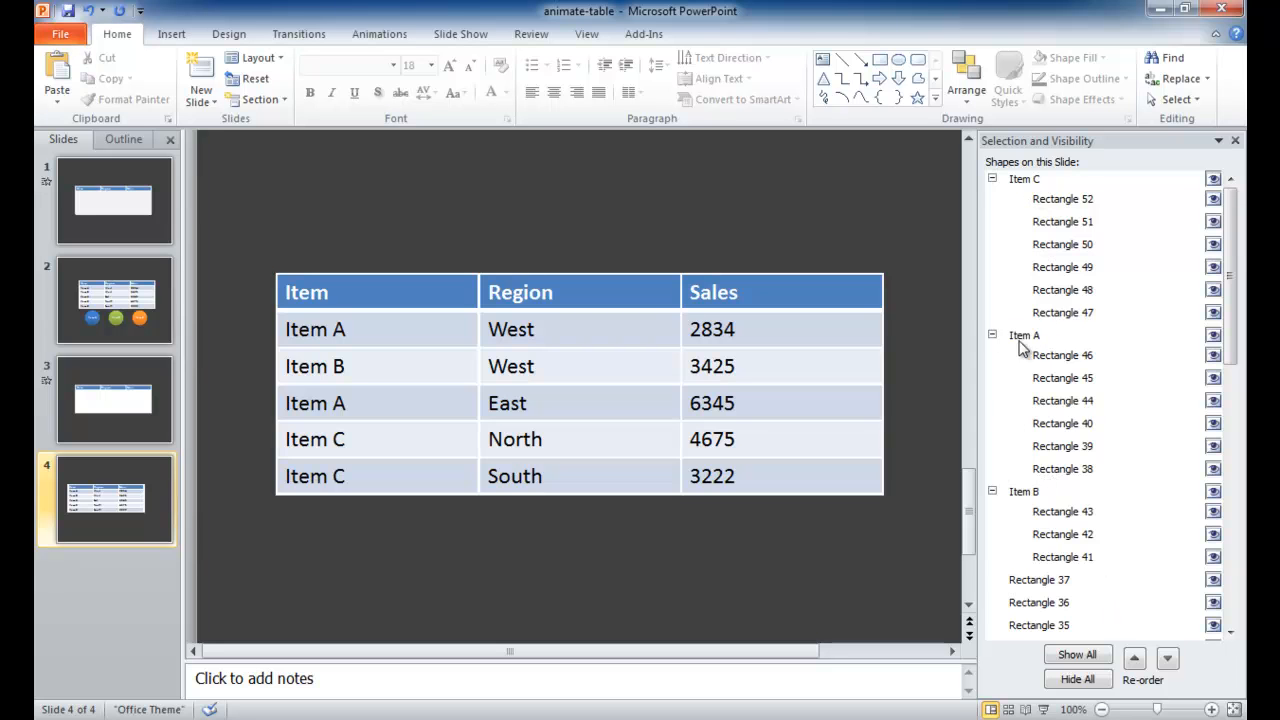
Move the Item C group below the Item A and Item B groups in the stacking order
{"action": "left_click", "coordinate": [1028, 181]}
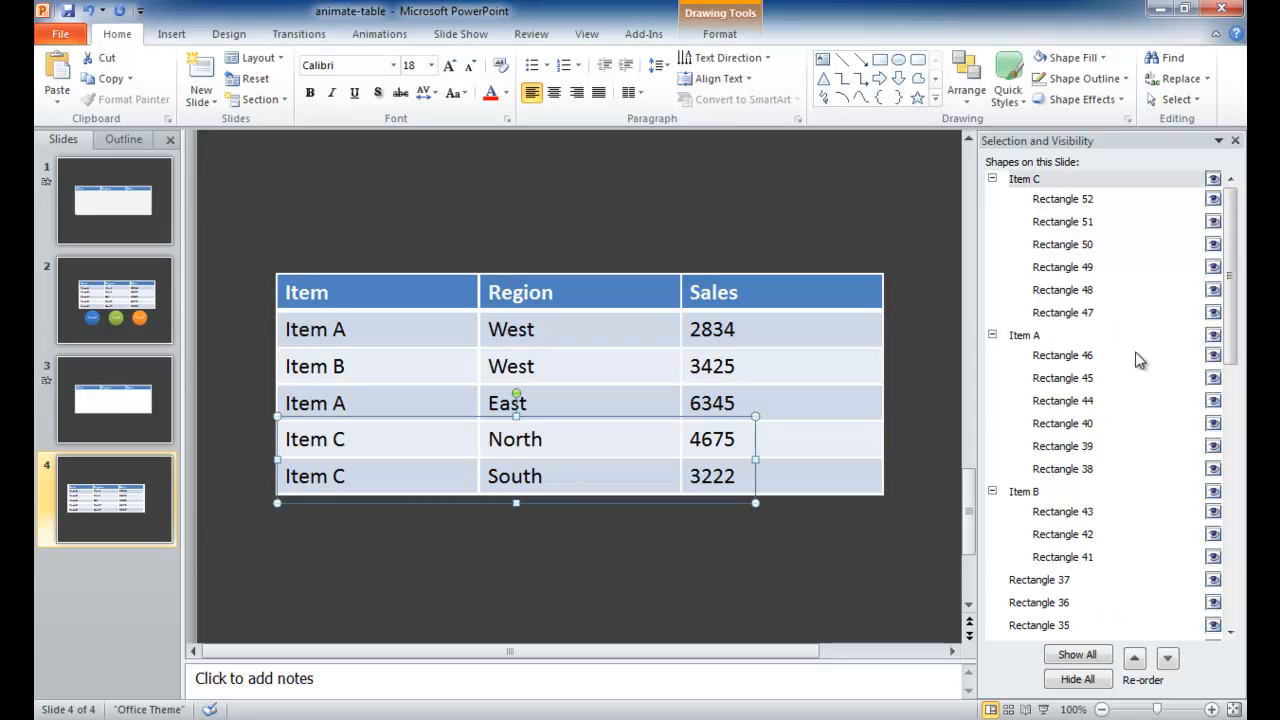
{"action": "left_click", "coordinate": [1167, 657]}
{"action": "left_click", "coordinate": [1167, 657]}
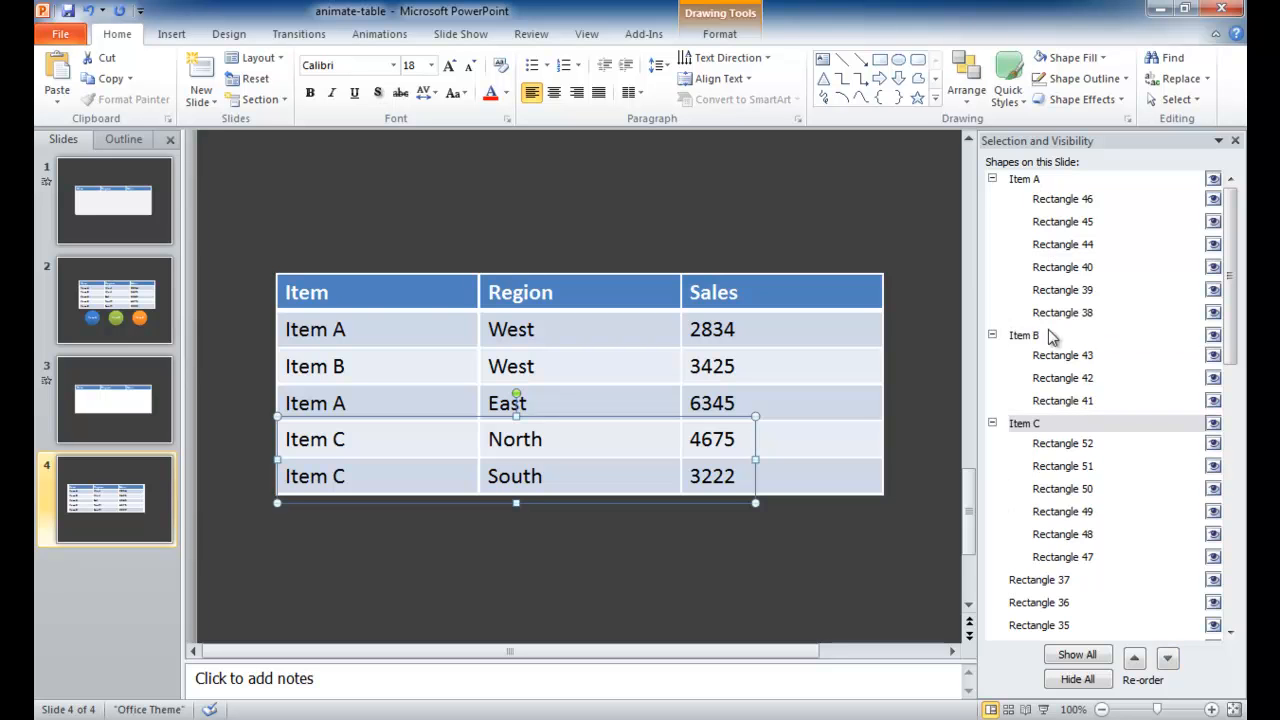
Draw a circle below the left part of slide 4's table and label it Item A
{"action": "left_click", "coordinate": [115, 316]}
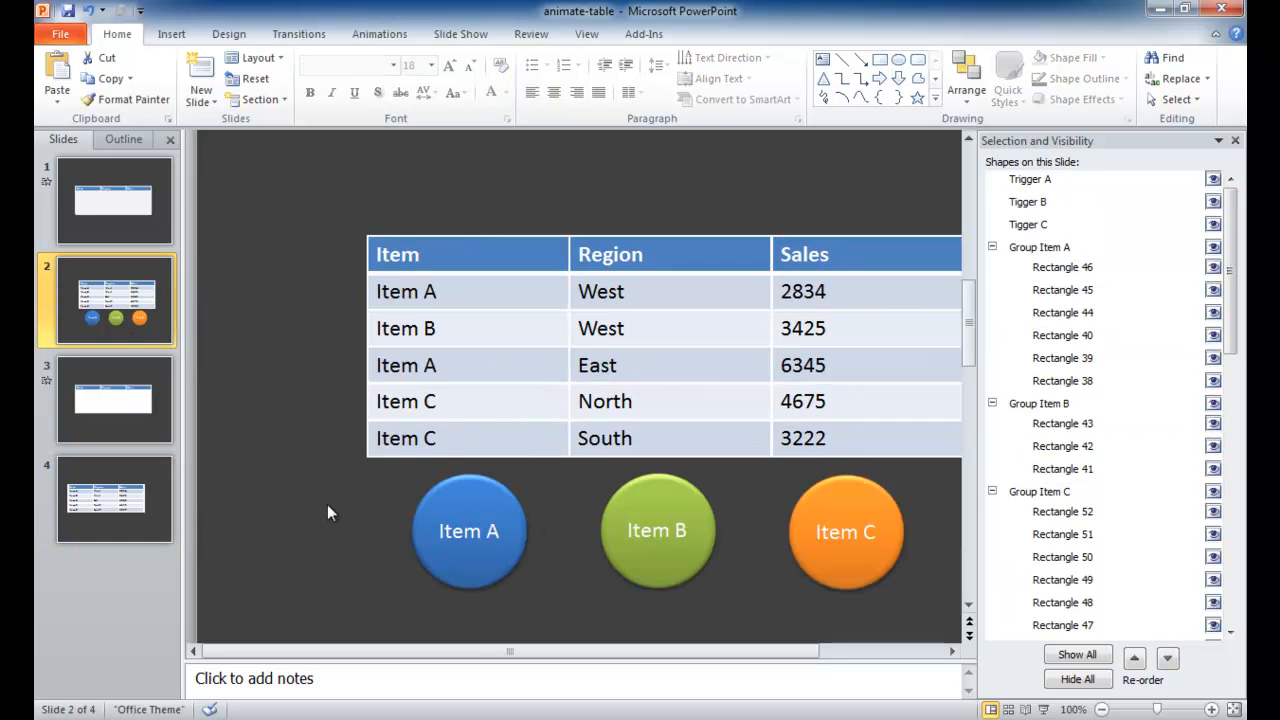
{"action": "left_click", "coordinate": [98, 517]}
{"action": "left_click", "coordinate": [171, 34]}
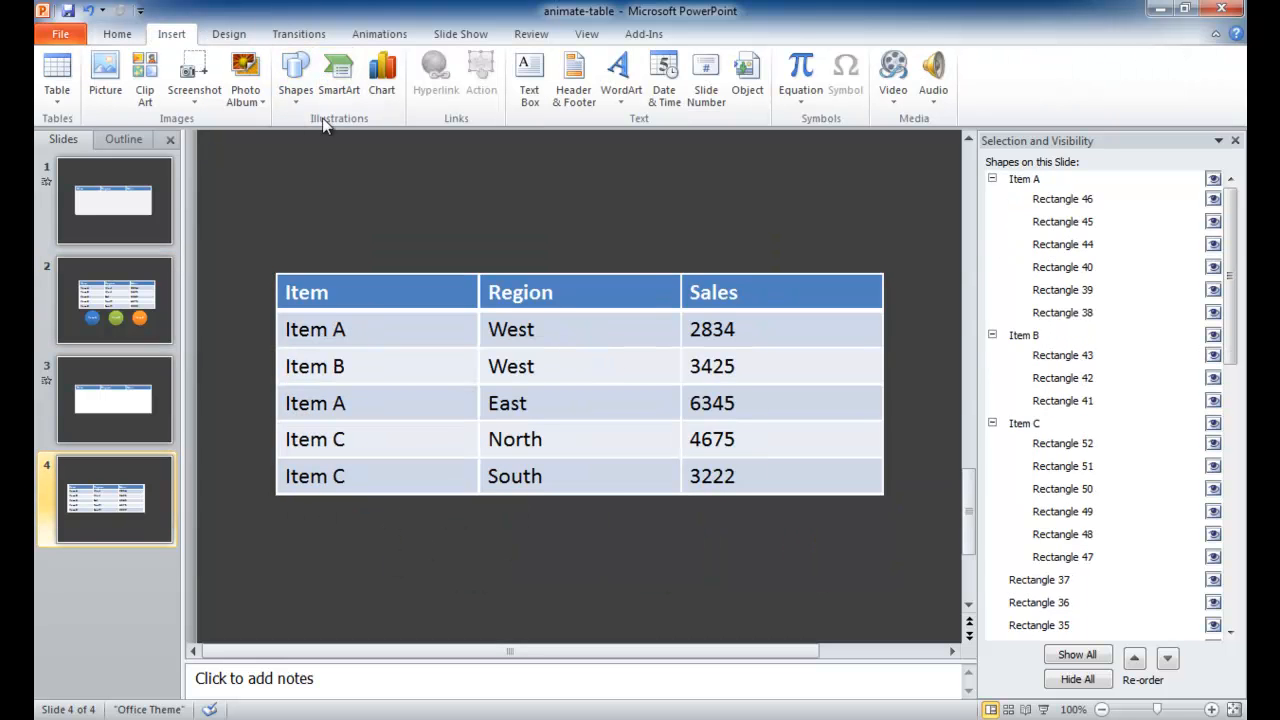
{"action": "left_click", "coordinate": [295, 100]}
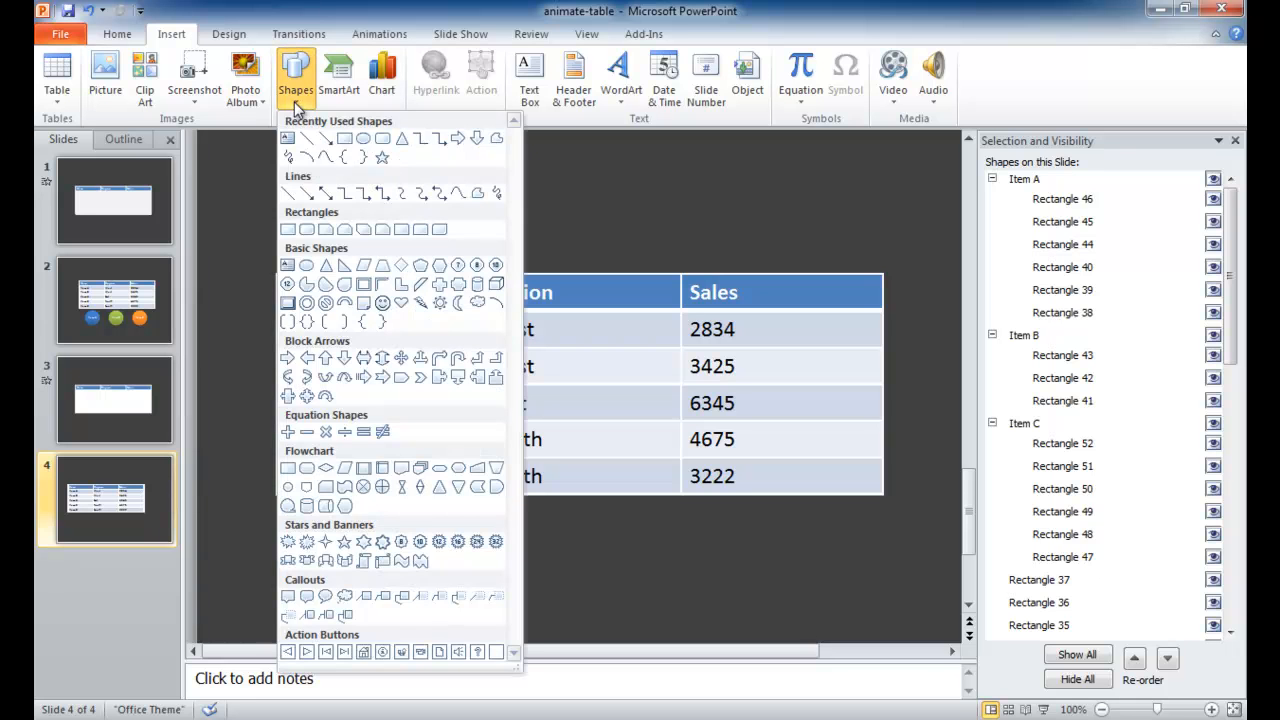
{"action": "left_click", "coordinate": [364, 140]}
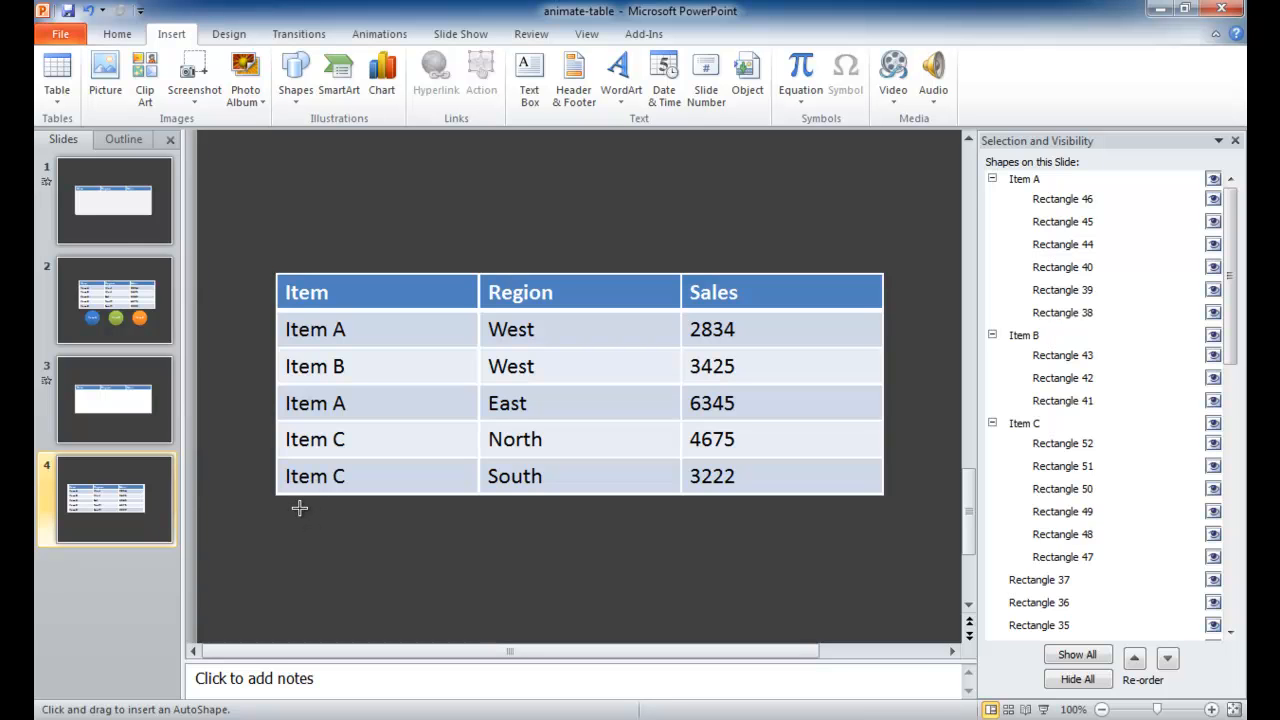
{"action": "mouse_move", "coordinate": [304, 522]}
{"action": "left_mouse_down"}
{"action": "mouse_move", "coordinate": [366, 583]}
{"action": "mouse_move", "coordinate": [419, 600]}
{"action": "left_mouse_up"}
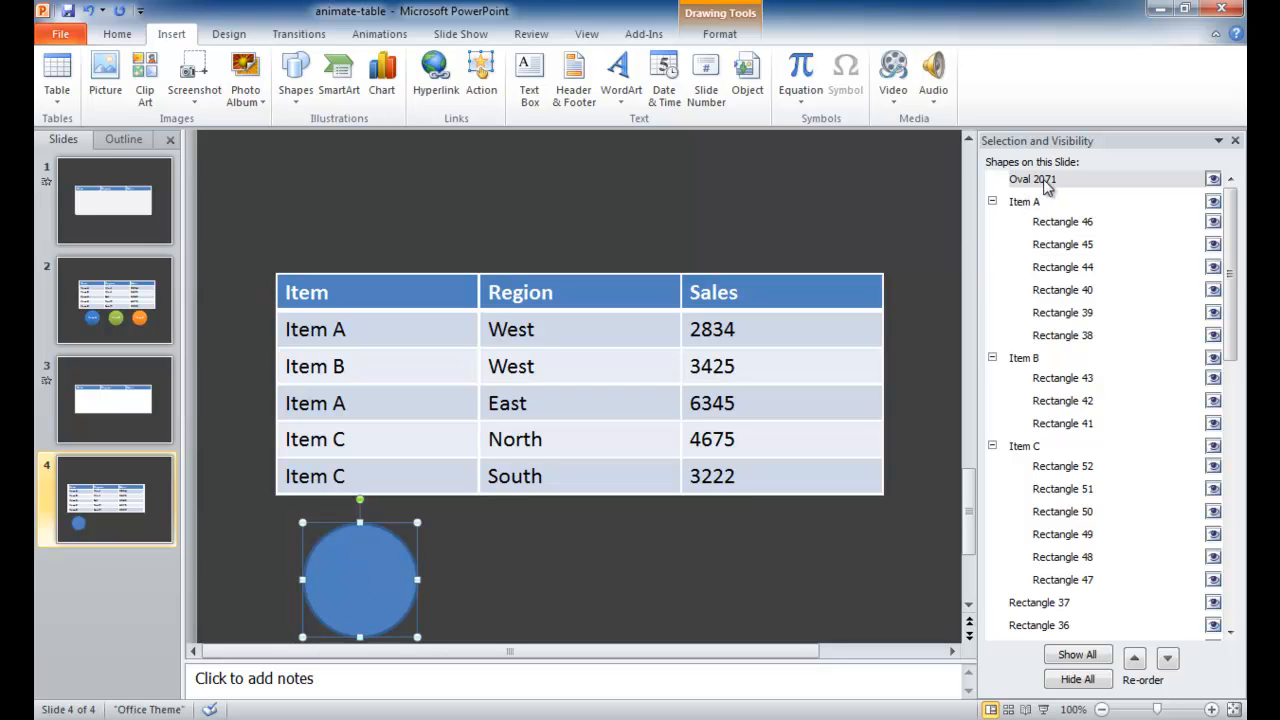
{"action": "left_click", "coordinate": [368, 577]}
{"action": "type", "text": "Item A"}
{"action": "left_click", "coordinate": [469, 557]}
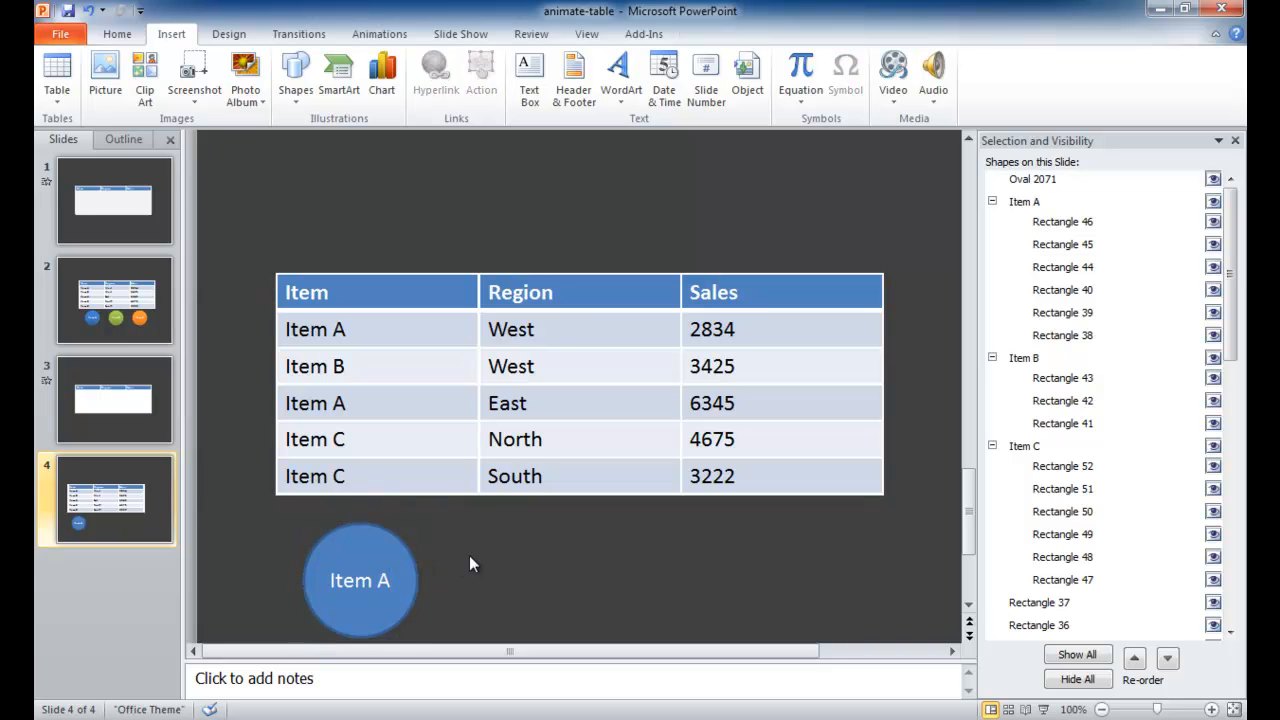
Duplicate the Item A circle twice and arrange the three circles in an evenly spaced row below the table
{"action": "left_click", "coordinate": [379, 562]}
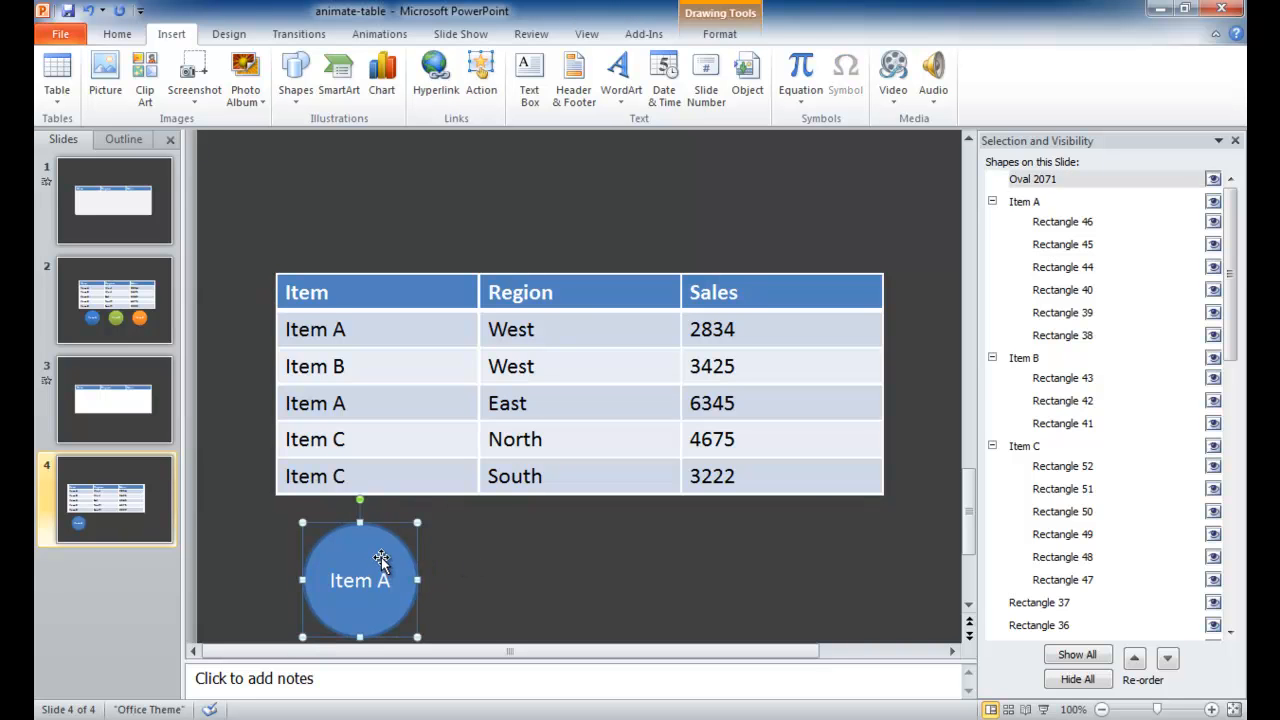
{"action": "key", "text": "ctrl+d"}
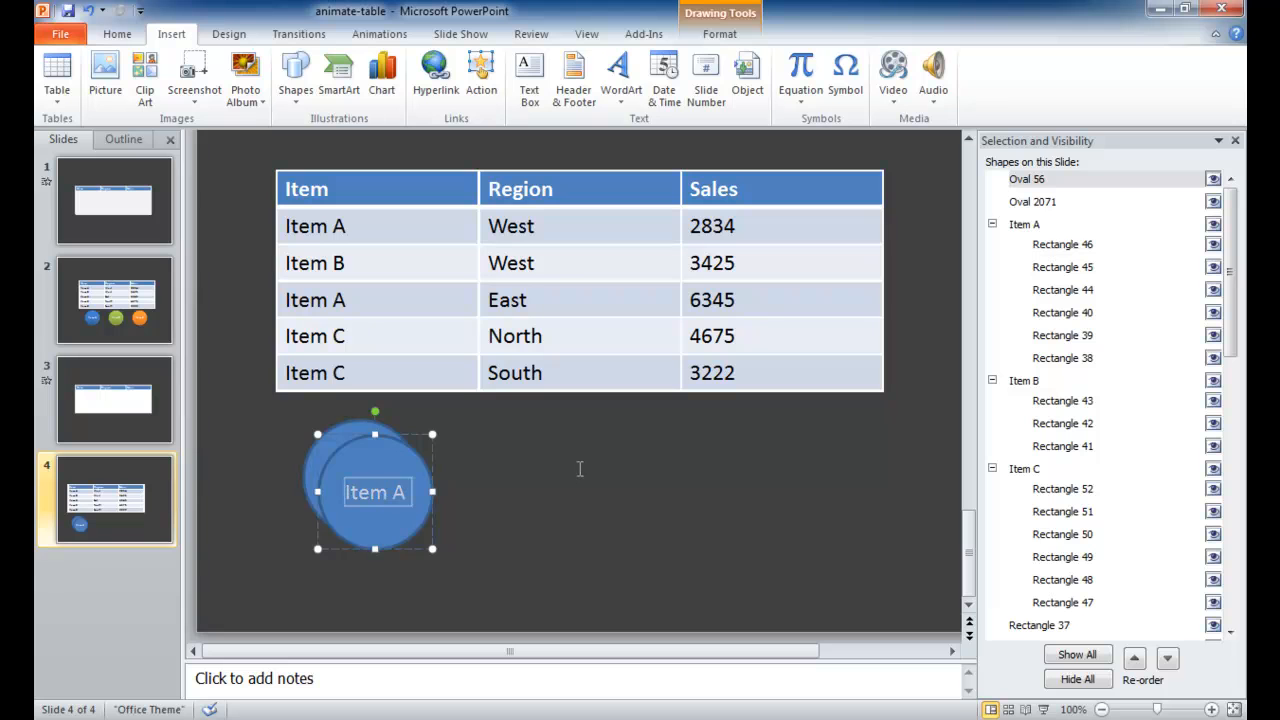
{"action": "left_click_drag", "start_coordinate": [410, 439], "coordinate": [812, 455]}
{"action": "key", "text": "ctrl+d"}
{"action": "left_click_drag", "start_coordinate": [586, 457], "coordinate": [591, 472]}
Change the middle circle's label to Item B
{"action": "left_click", "coordinate": [597, 491]}
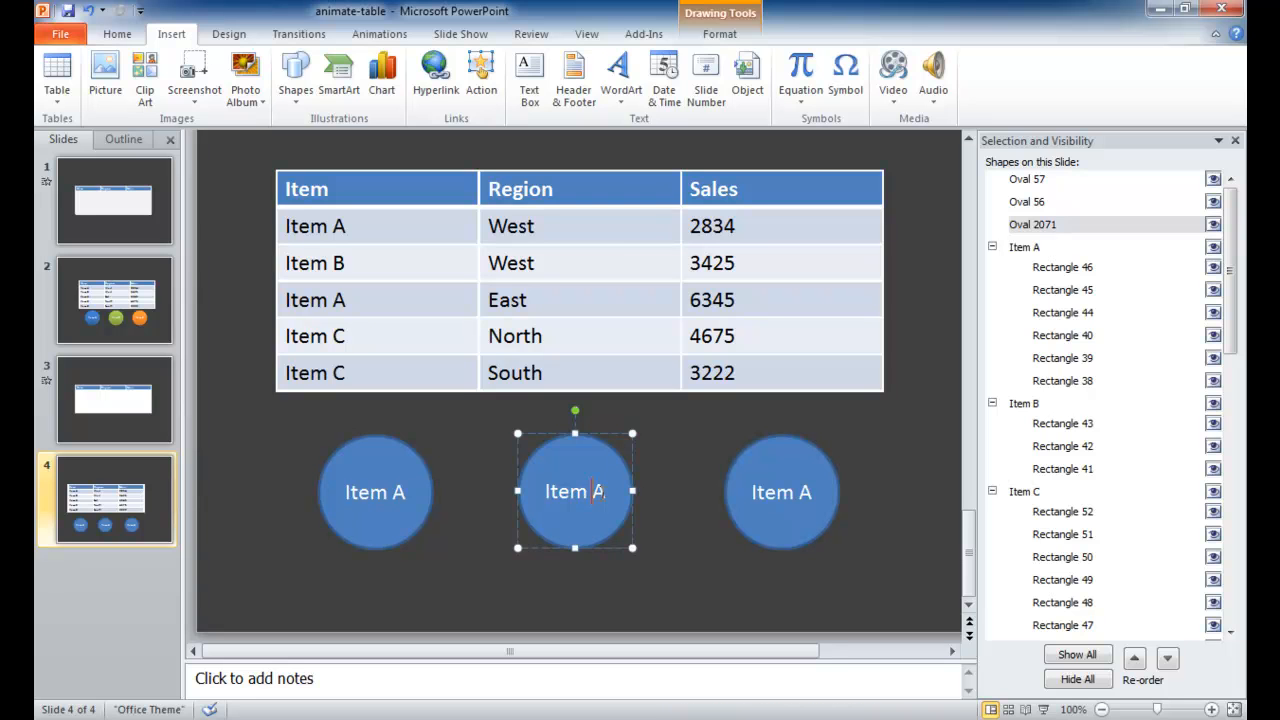
{"action": "left_click_drag", "start_coordinate": [614, 491], "coordinate": [603, 495]}
{"action": "key", "text": "ctrl+z"}
{"action": "left_click", "coordinate": [592, 491]}
{"action": "key", "text": "BackSpace"}
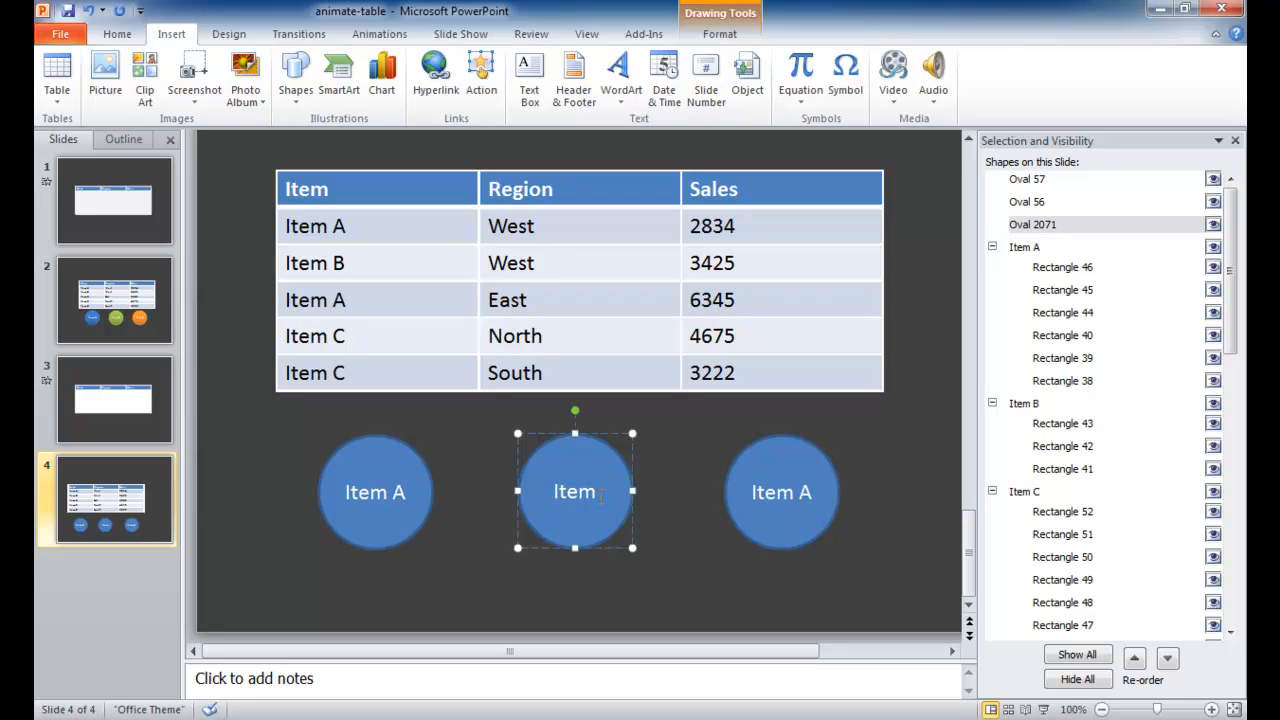
{"action": "type", "text": "B"}
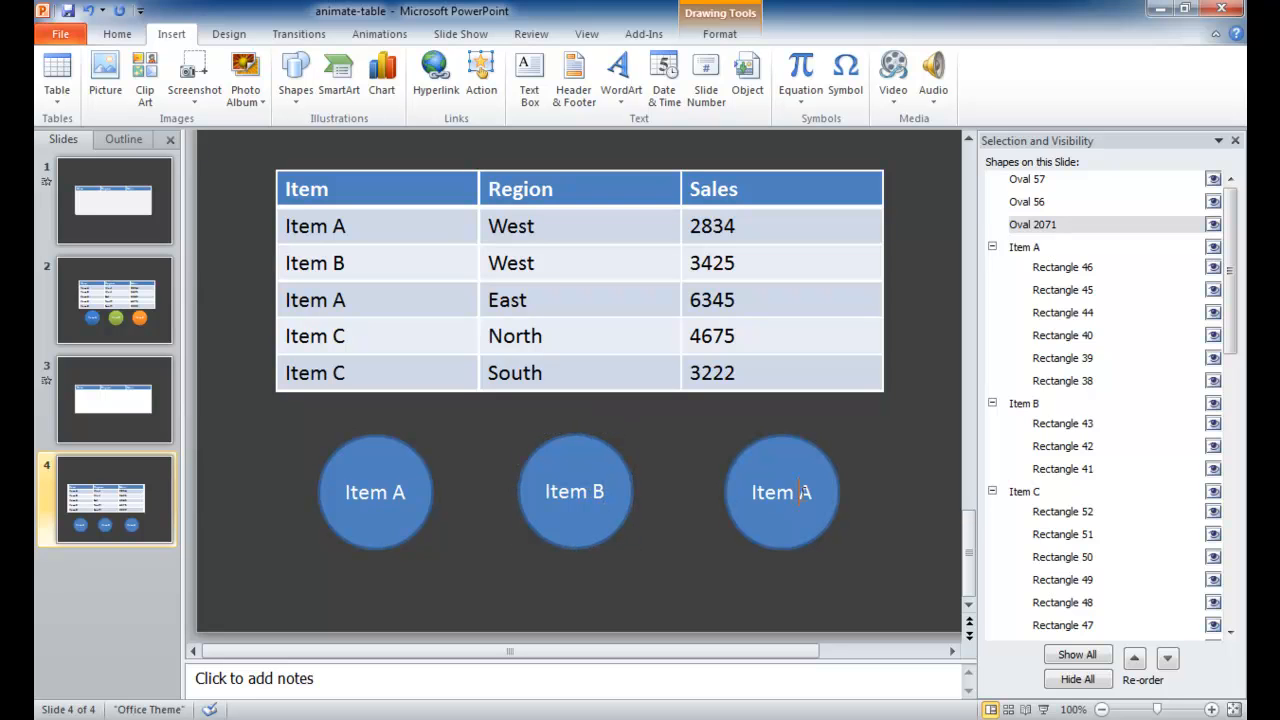
Change the right circle's label to Item C
{"action": "left_click", "coordinate": [798, 492]}
{"action": "key", "text": "BackSpace"}
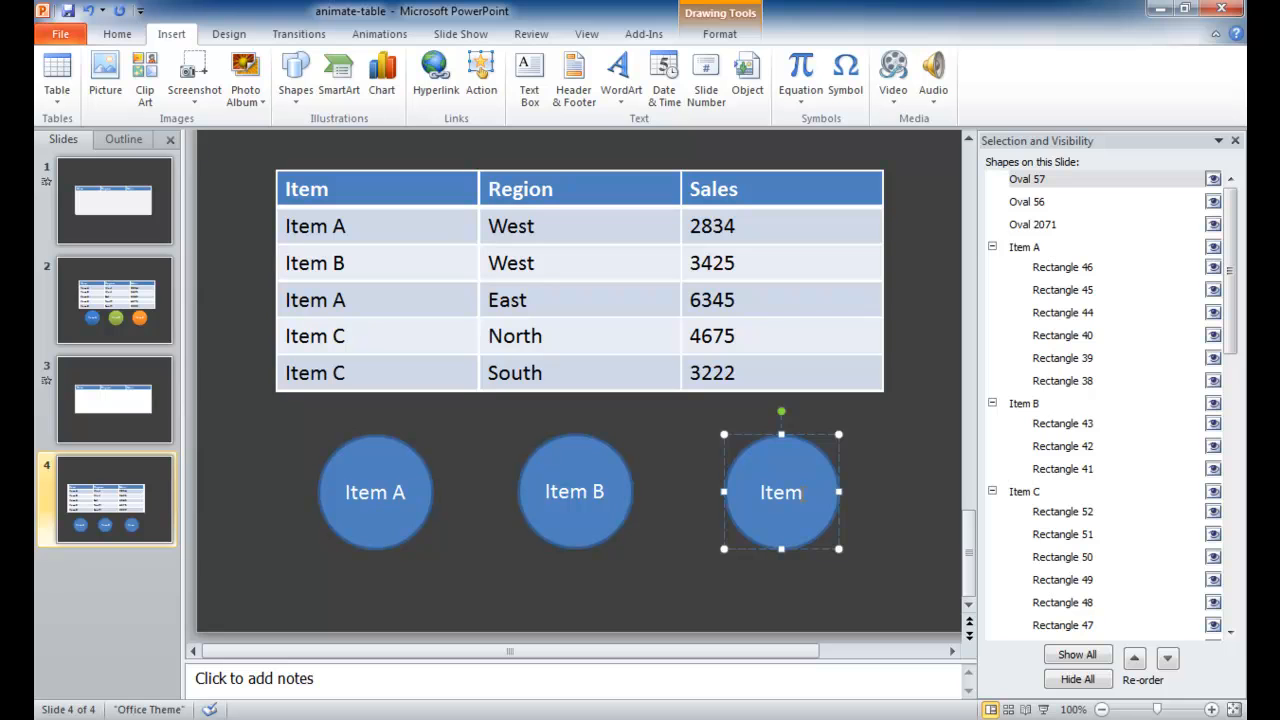
{"action": "type", "text": "C"}
{"action": "left_click", "coordinate": [672, 562]}
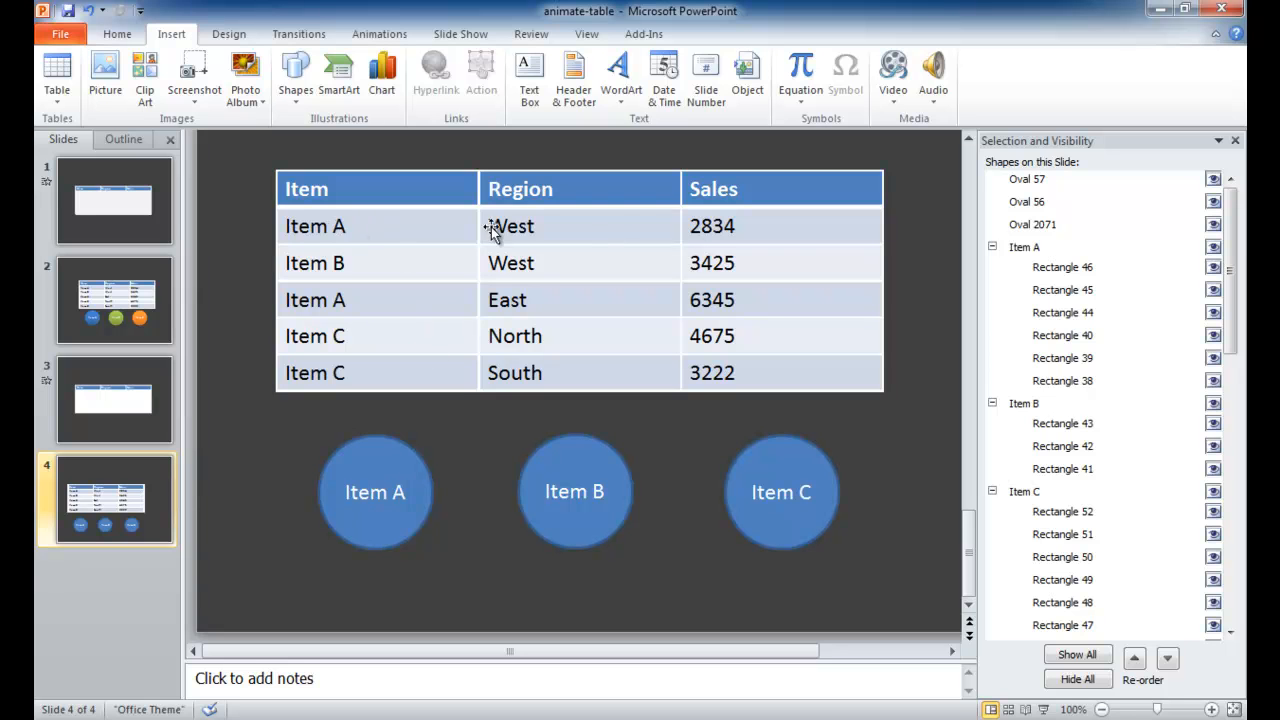
Show the Animation Pane and add a Fade entrance and a Fade exit animation to the Item A group
{"action": "left_click", "coordinate": [1022, 250]}
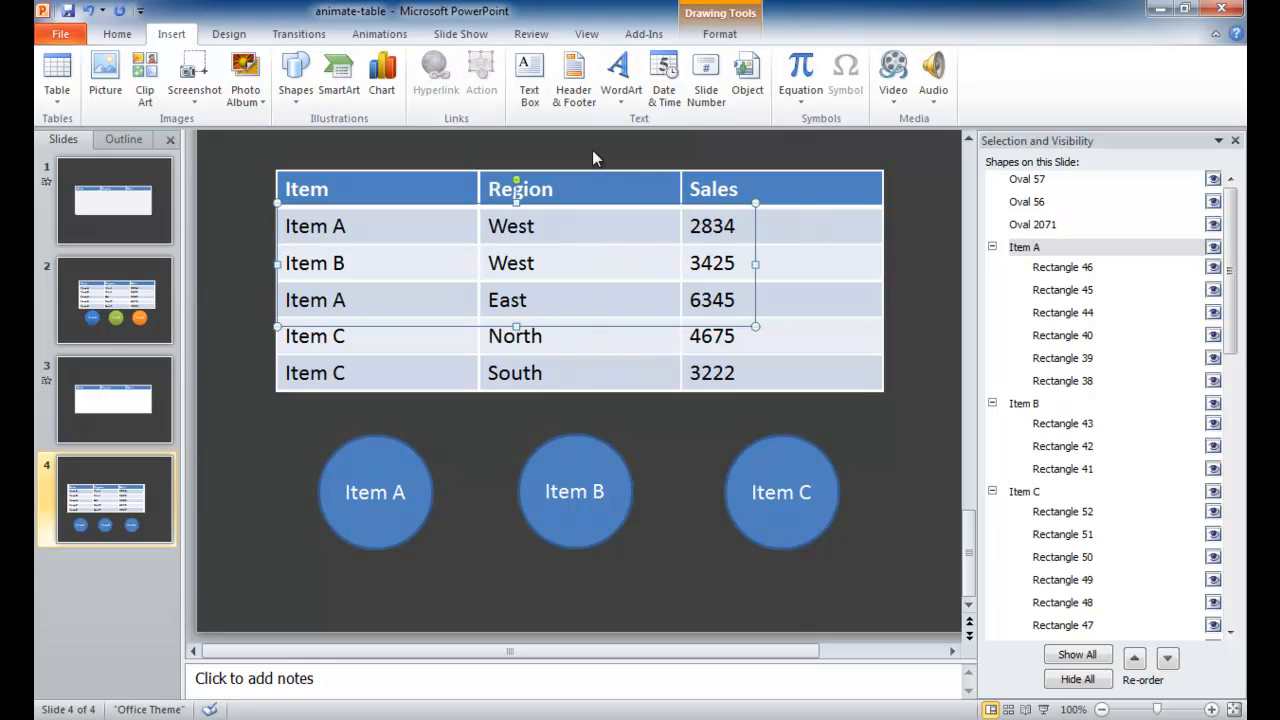
{"action": "left_click", "coordinate": [375, 36]}
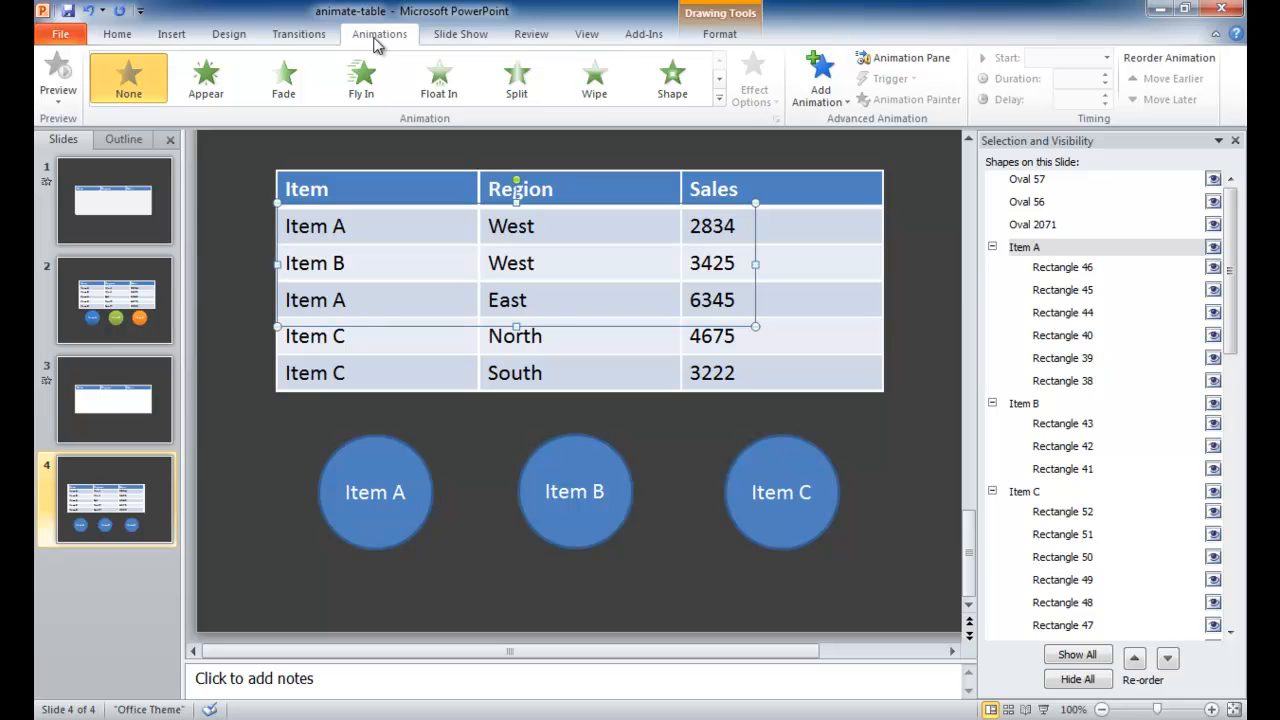
{"action": "left_click", "coordinate": [836, 100]}
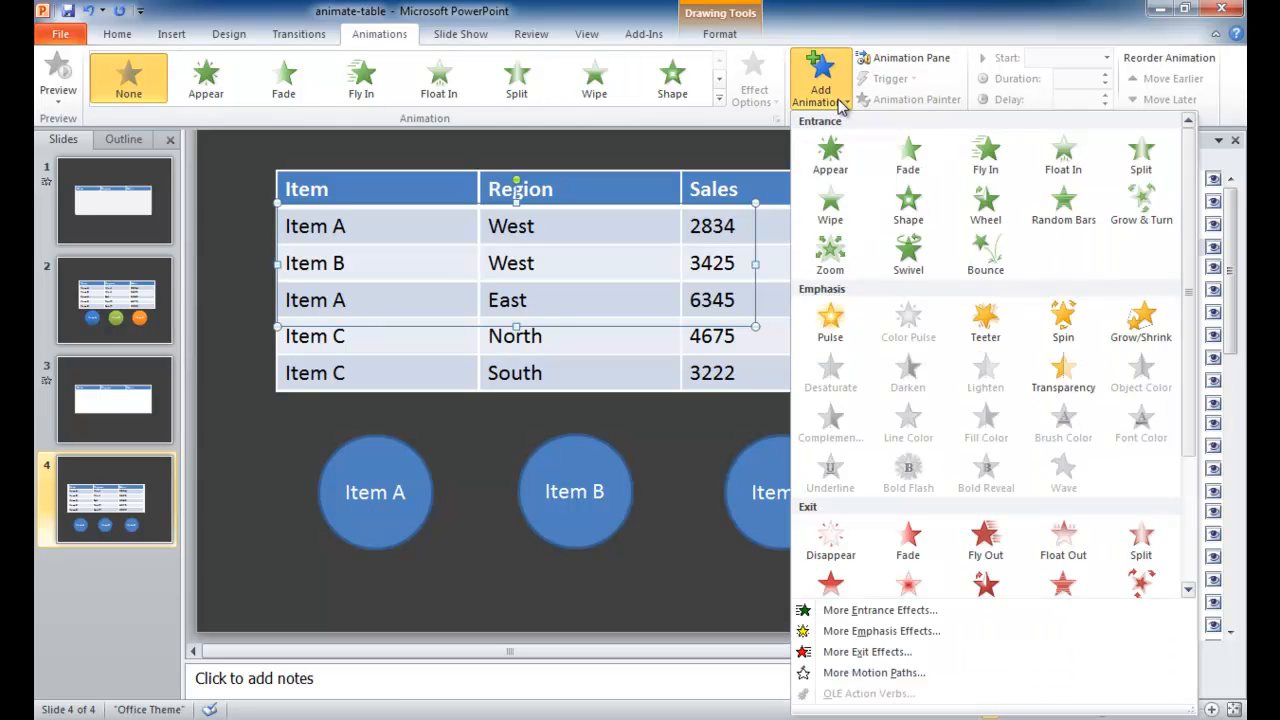
{"action": "left_click", "coordinate": [742, 144]}
{"action": "left_click", "coordinate": [925, 57]}
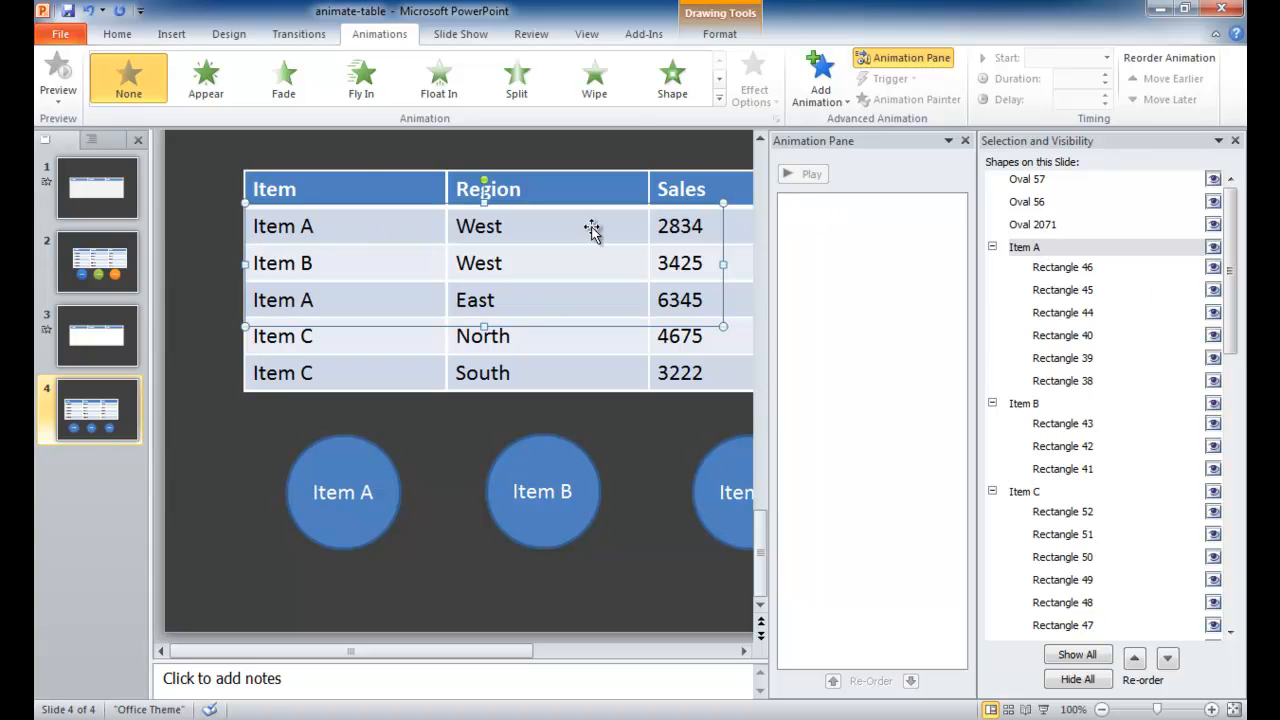
{"action": "left_click", "coordinate": [826, 100]}
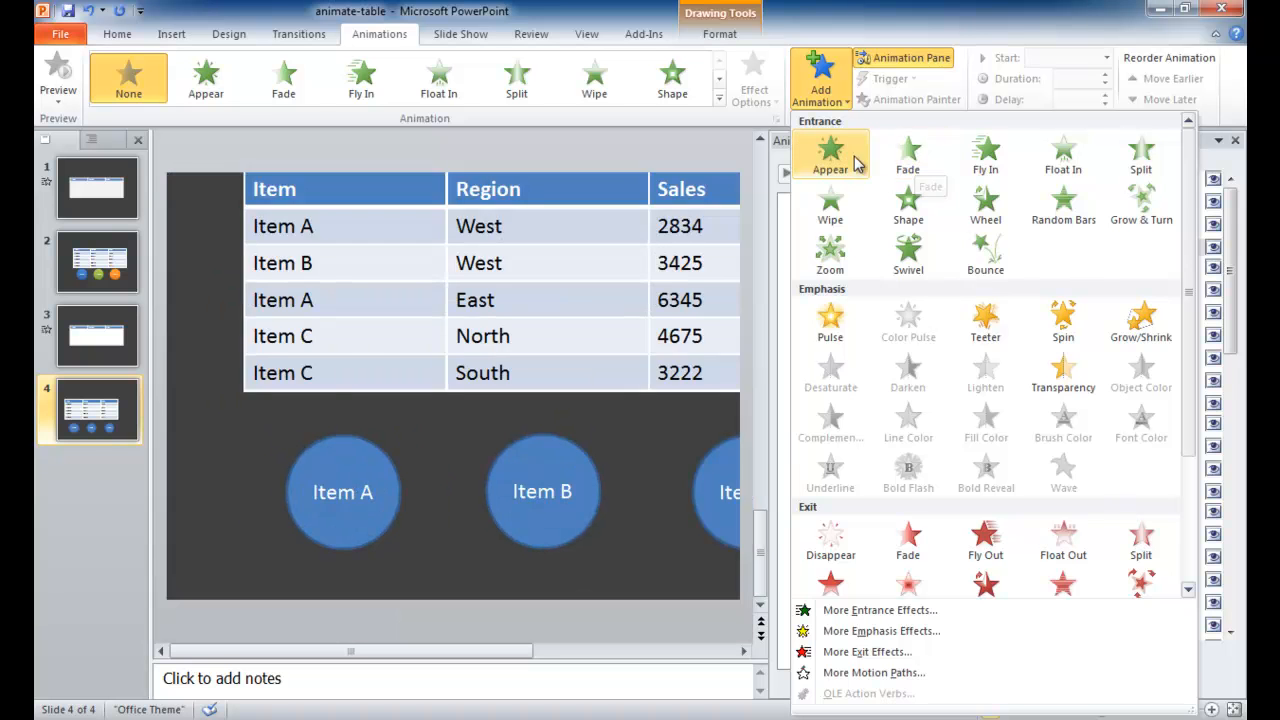
{"action": "left_click", "coordinate": [910, 160]}
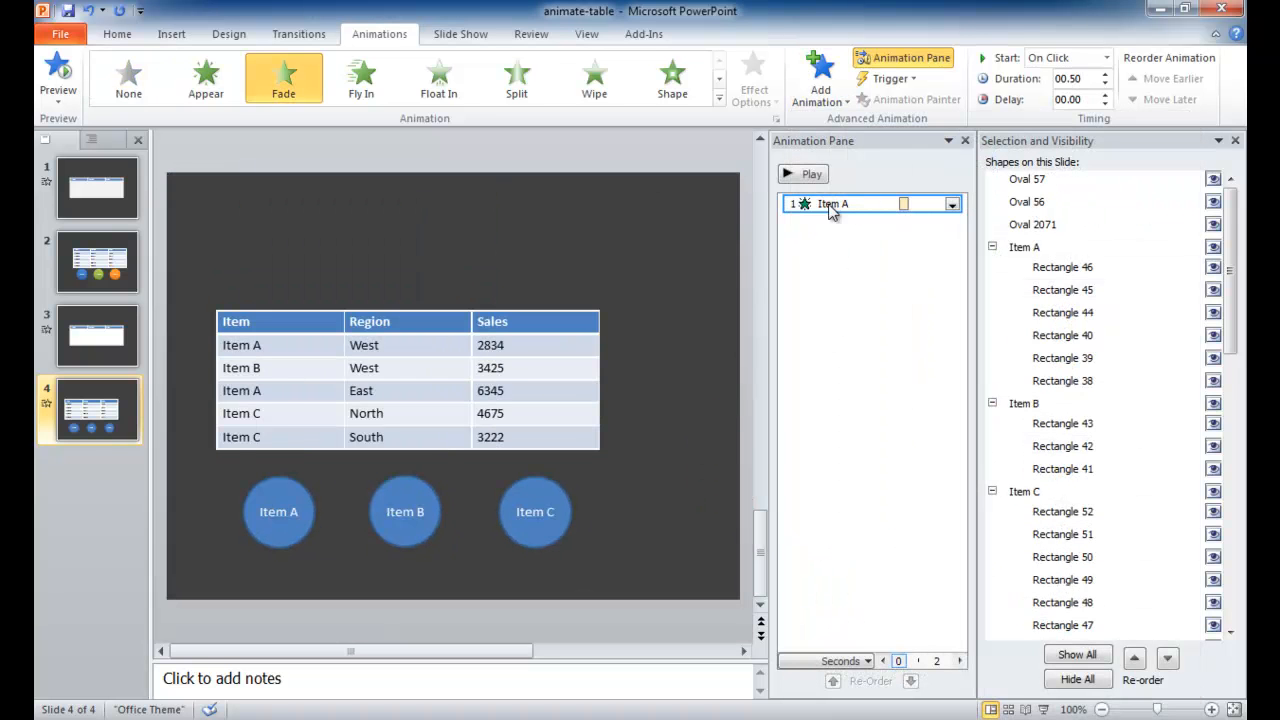
{"action": "left_click", "coordinate": [826, 98]}
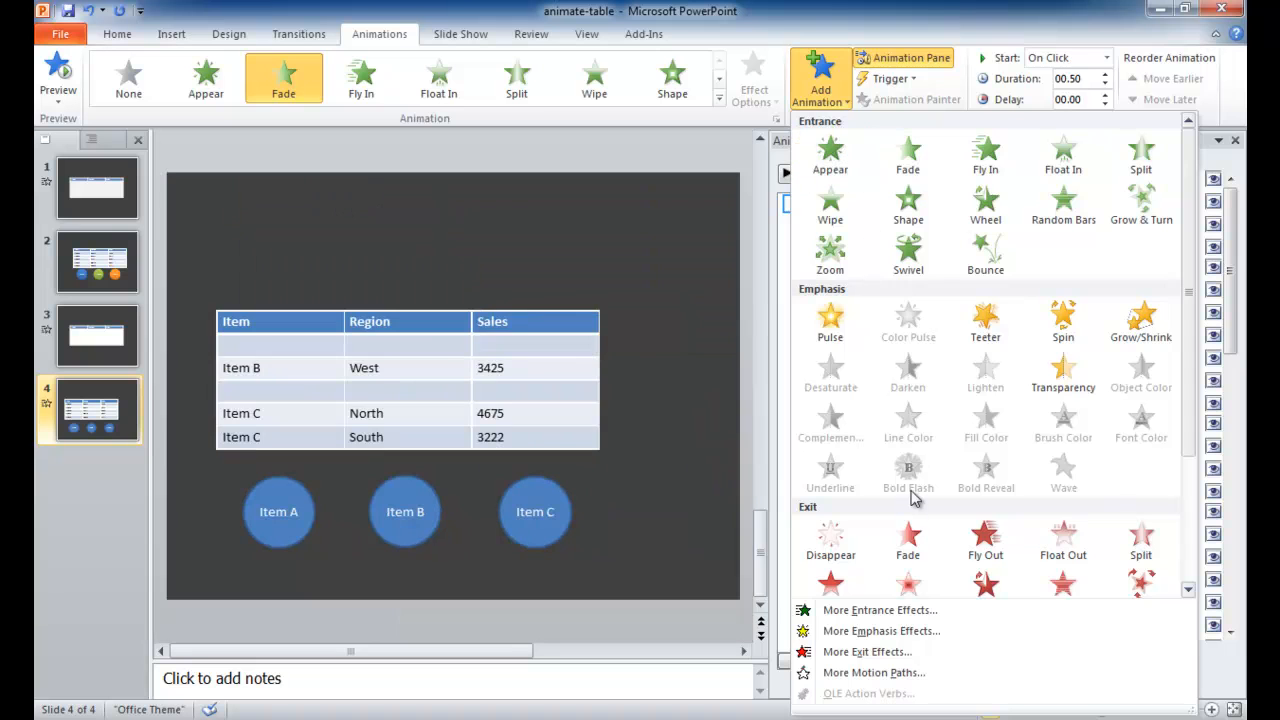
{"action": "left_click", "coordinate": [908, 545]}
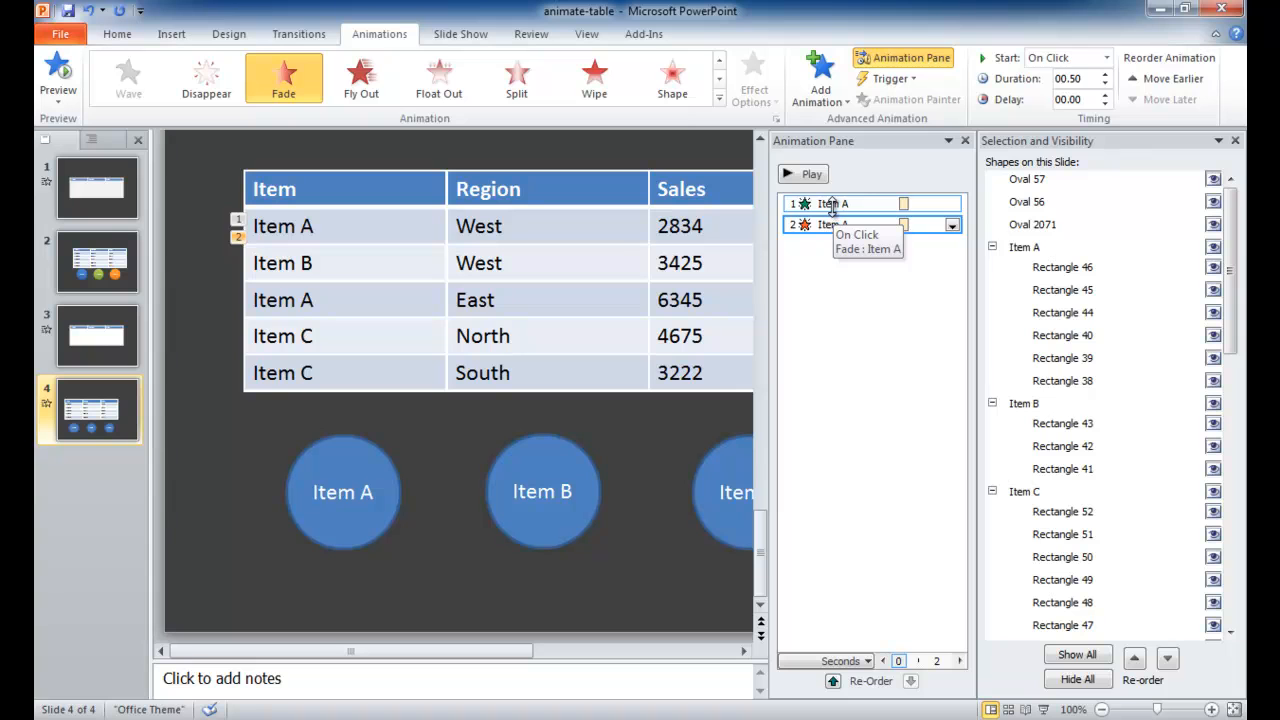
Rename the Item C circle as Trigger C in the slide's shape list
{"action": "left_click", "coordinate": [1034, 182]}
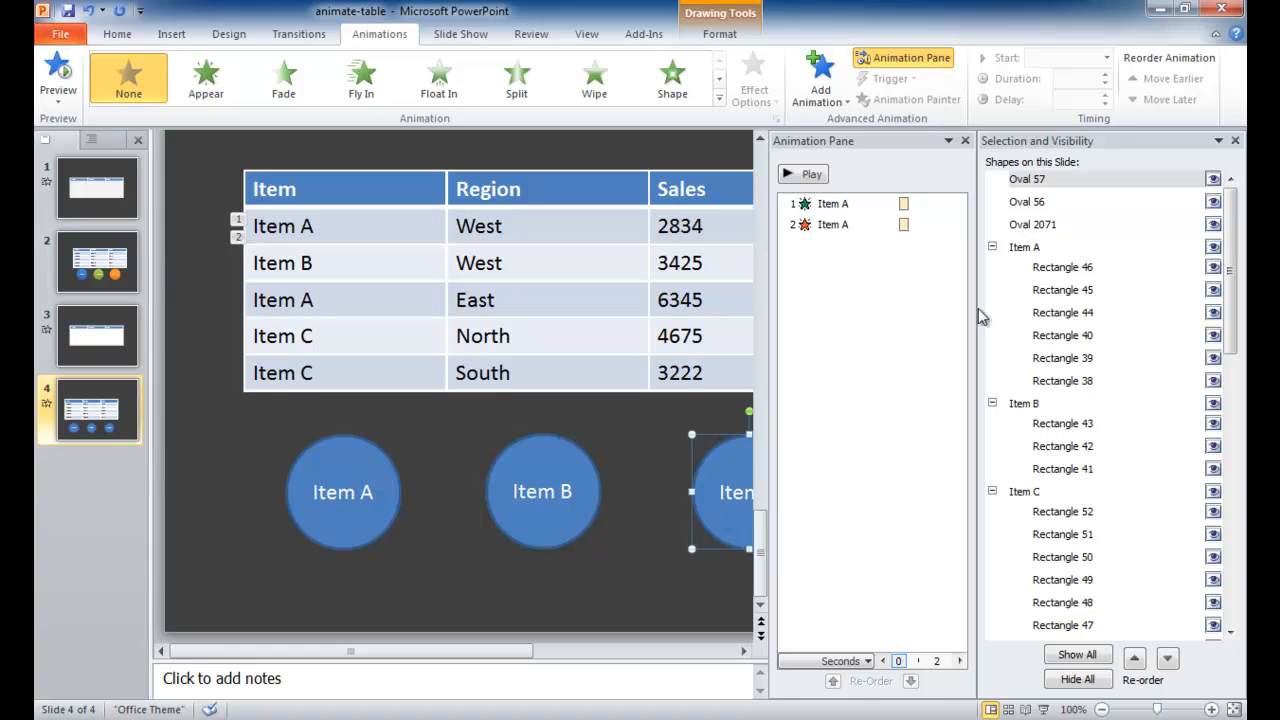
{"action": "left_click", "coordinate": [1042, 181]}
{"action": "left_click_drag", "start_coordinate": [1054, 179], "coordinate": [981, 191]}
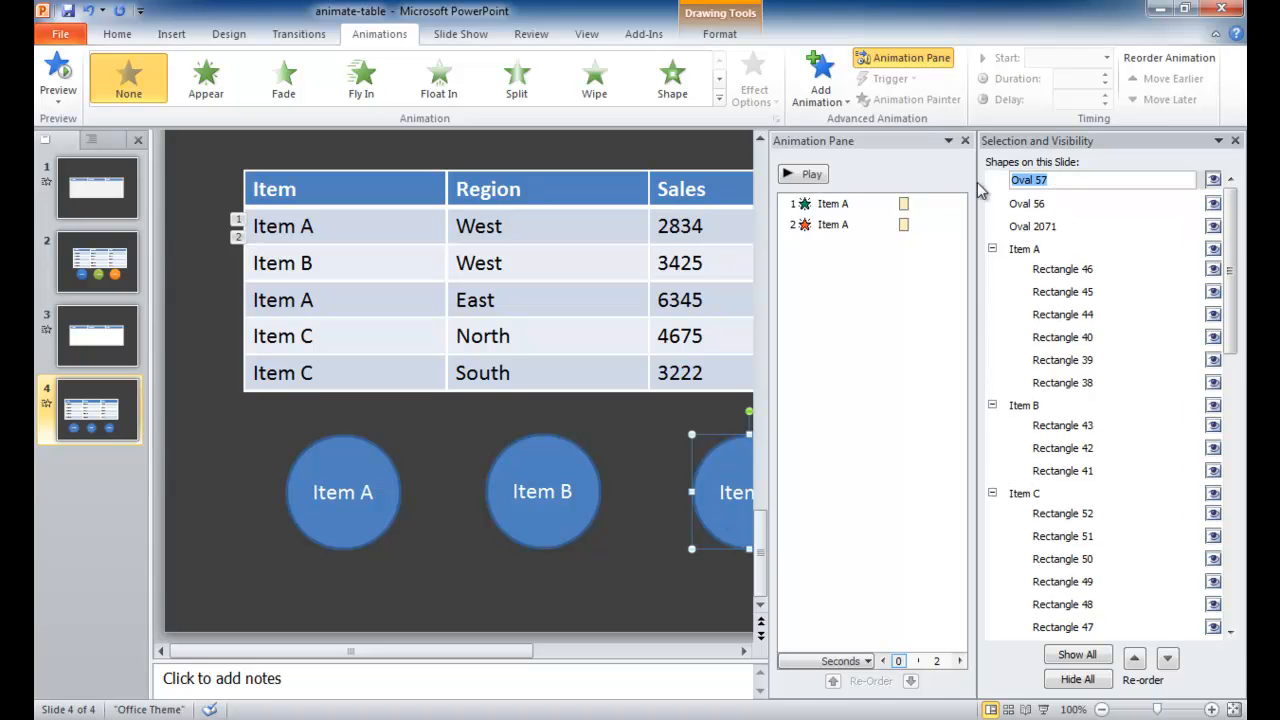
{"action": "type", "text": "Trigger C"}
Rename the Item A circle as Trigger A in the slide's shape list
{"action": "left_click", "coordinate": [1036, 205]}
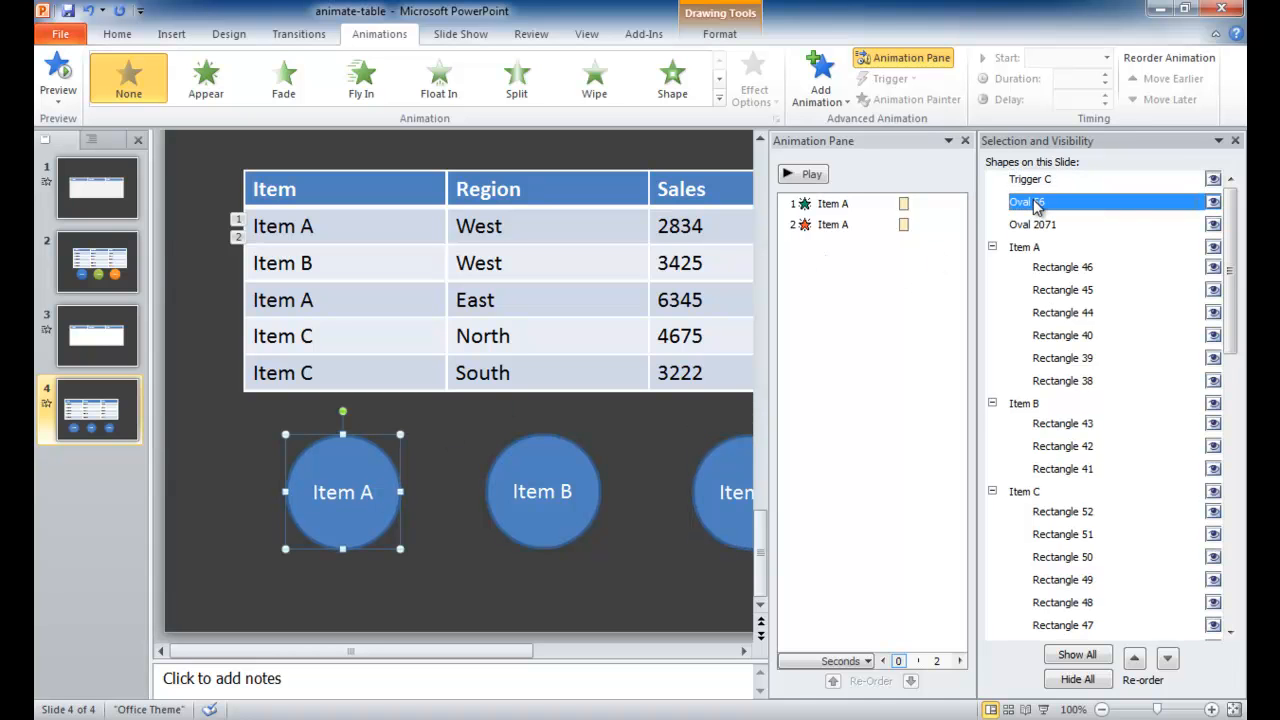
{"action": "left_click", "coordinate": [1042, 202]}
{"action": "type", "text": "Trig"}
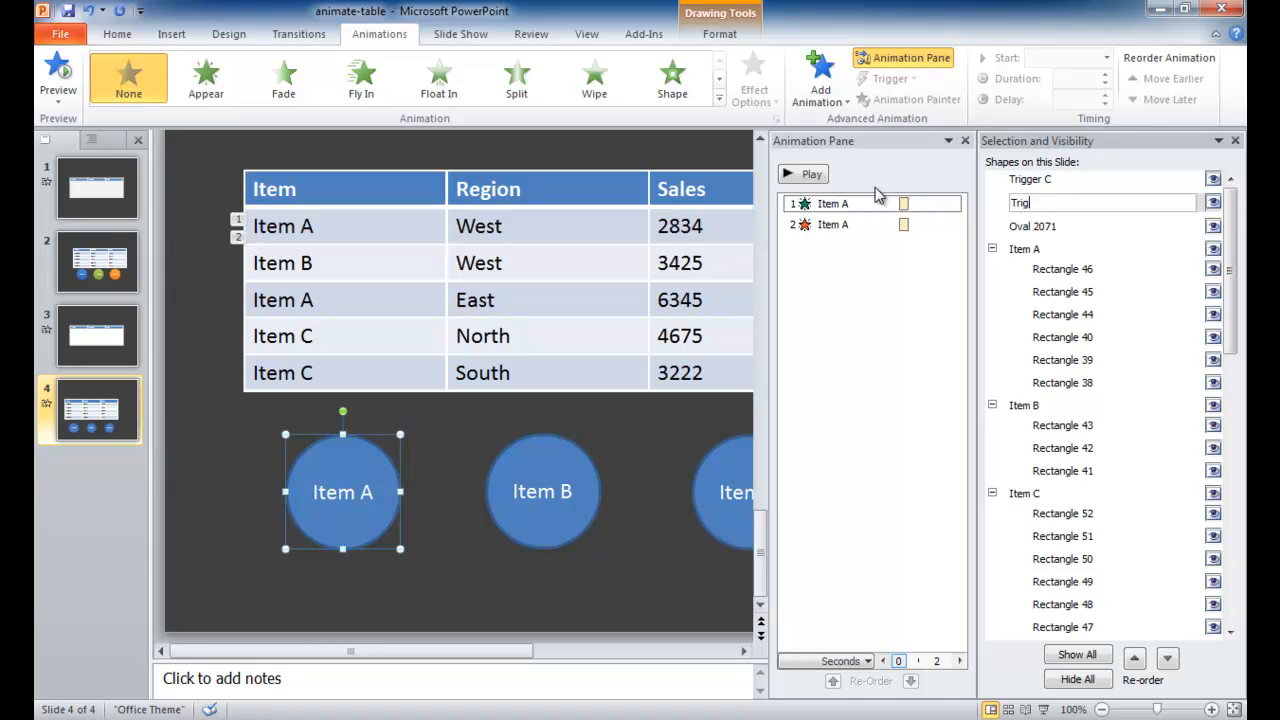
{"action": "type", "text": "ger A"}
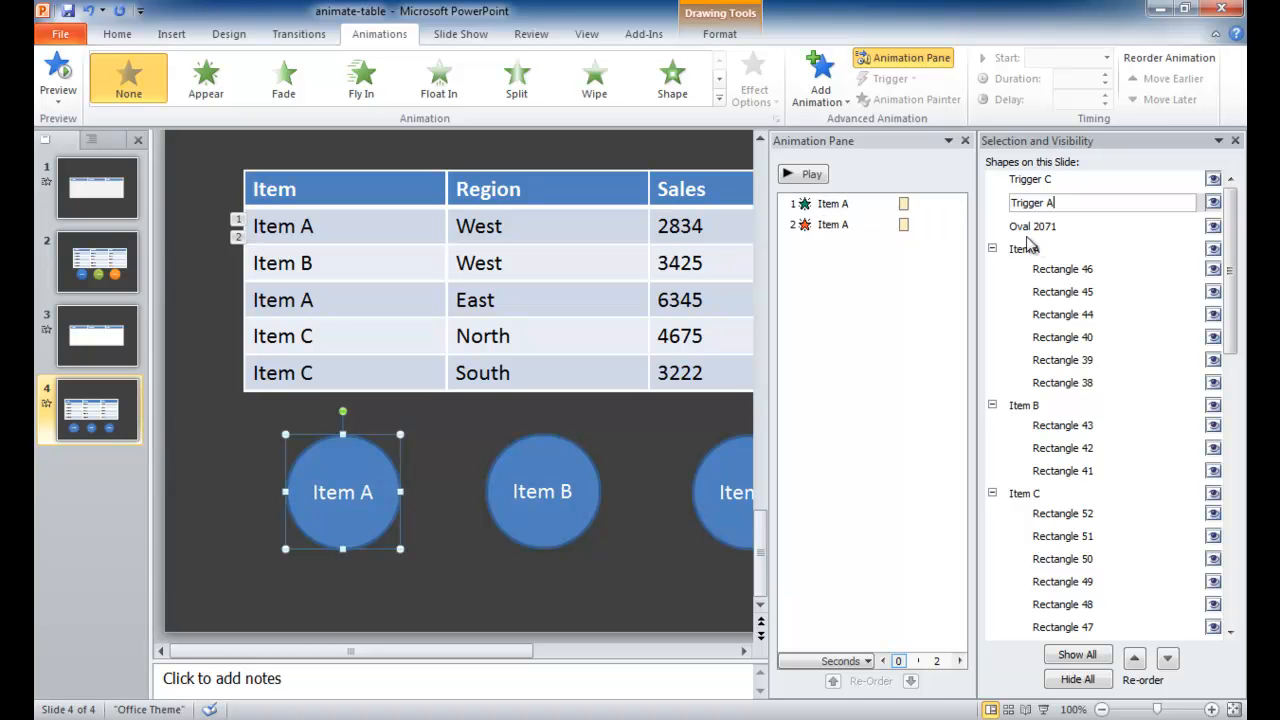
Rename the Item B circle as Trigger B in the slide's shape list
{"action": "left_click", "coordinate": [1034, 228]}
{"action": "left_click", "coordinate": [1040, 228]}
{"action": "type", "text": "Trig"}
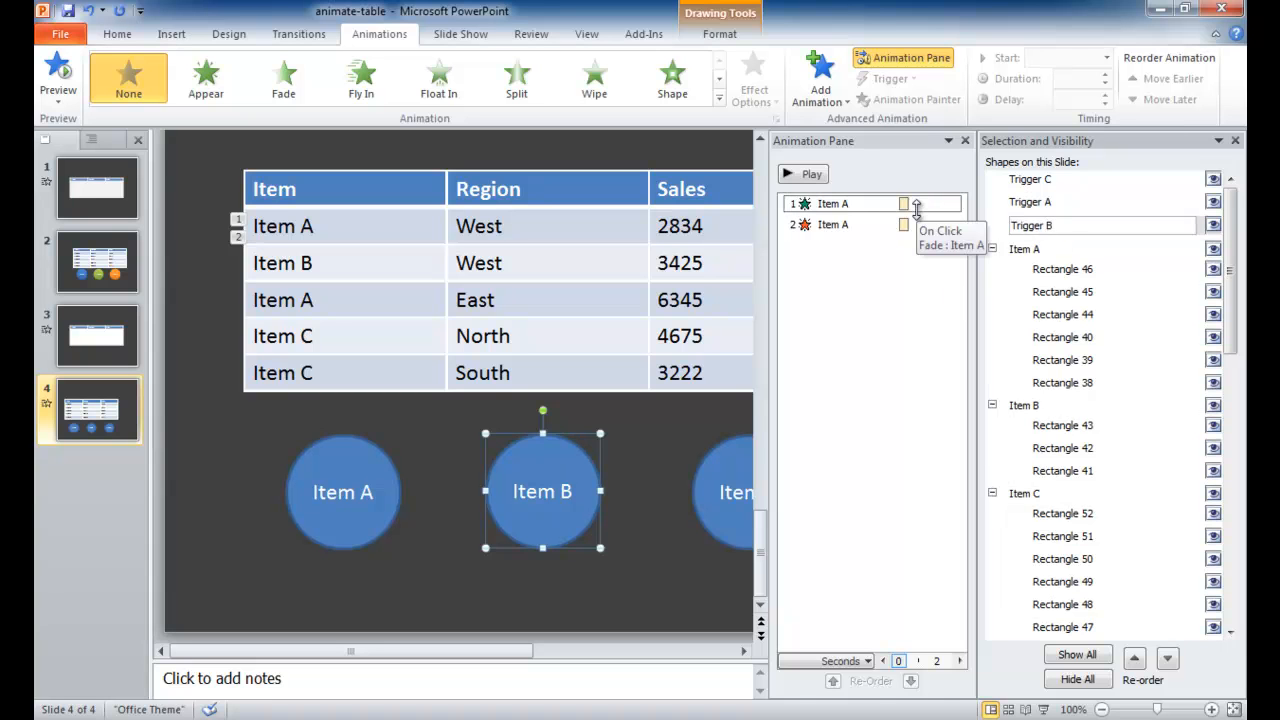
{"action": "type", "text": "ger B"}
{"action": "key", "text": "Return"}
Move Trigger C down two places in the shape order so it sits below Trigger B
{"action": "left_click", "coordinate": [1036, 183]}
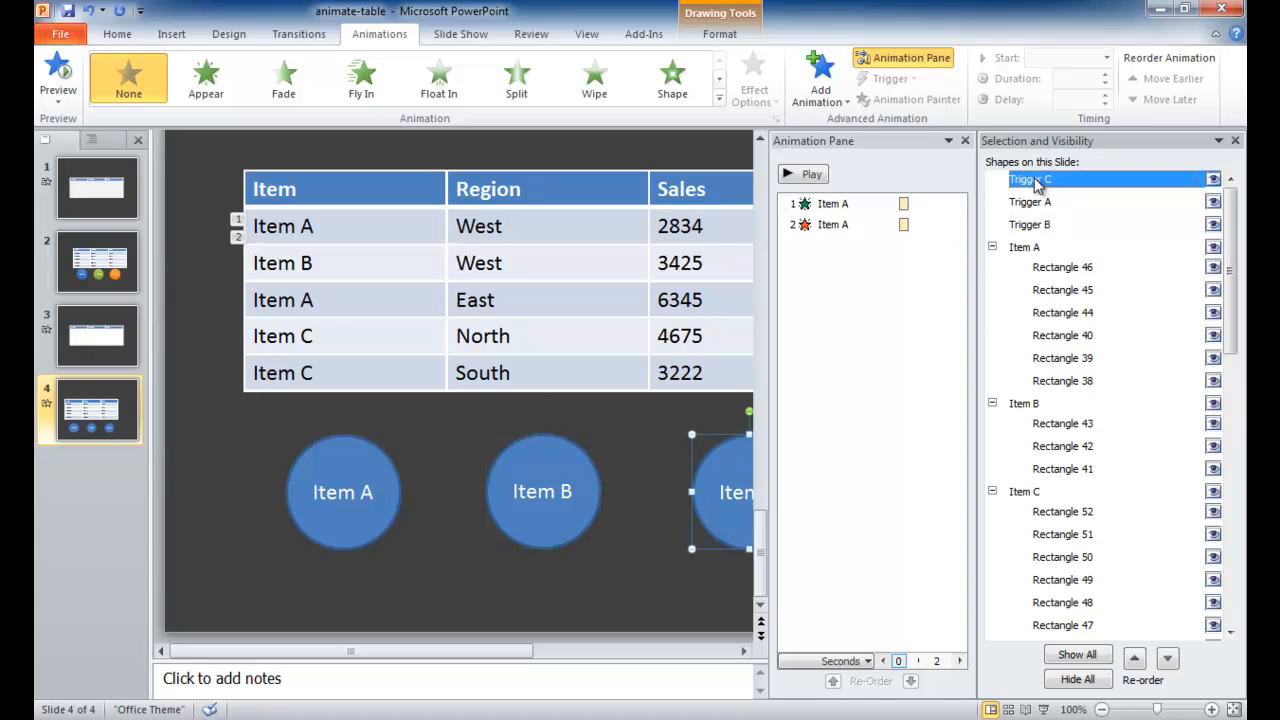
{"action": "left_click", "coordinate": [1167, 659]}
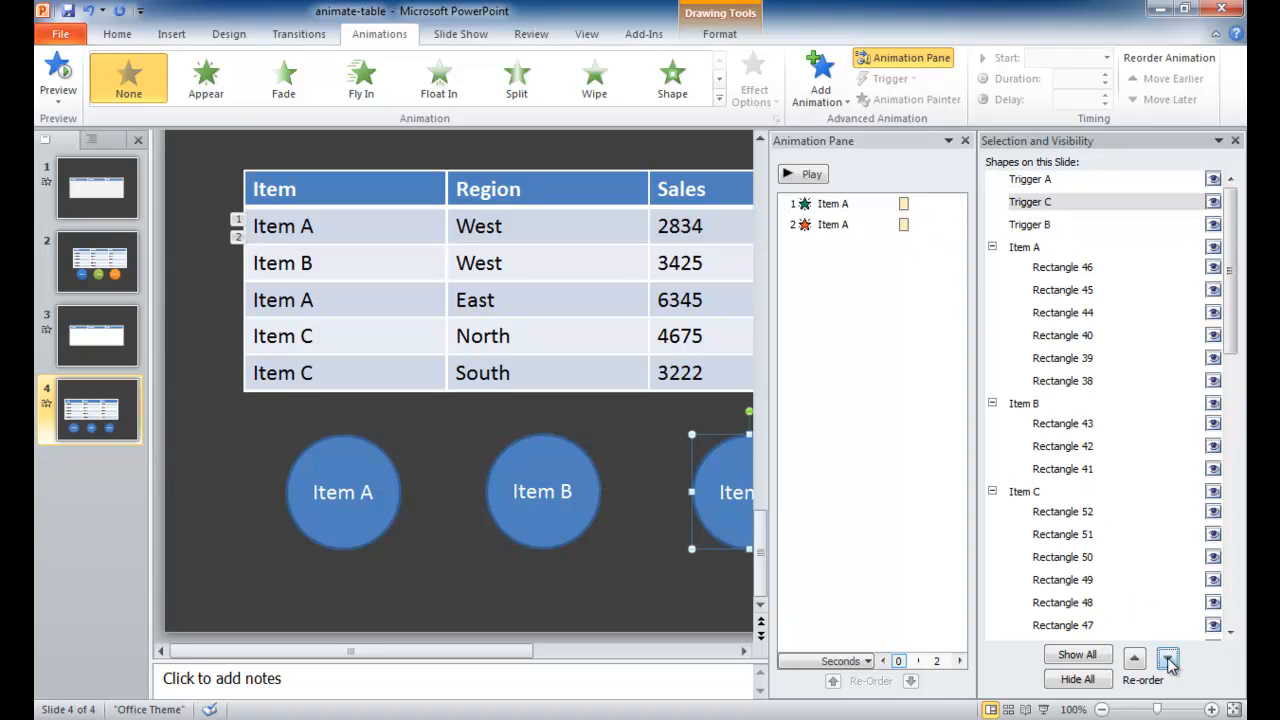
{"action": "left_click", "coordinate": [1167, 659]}
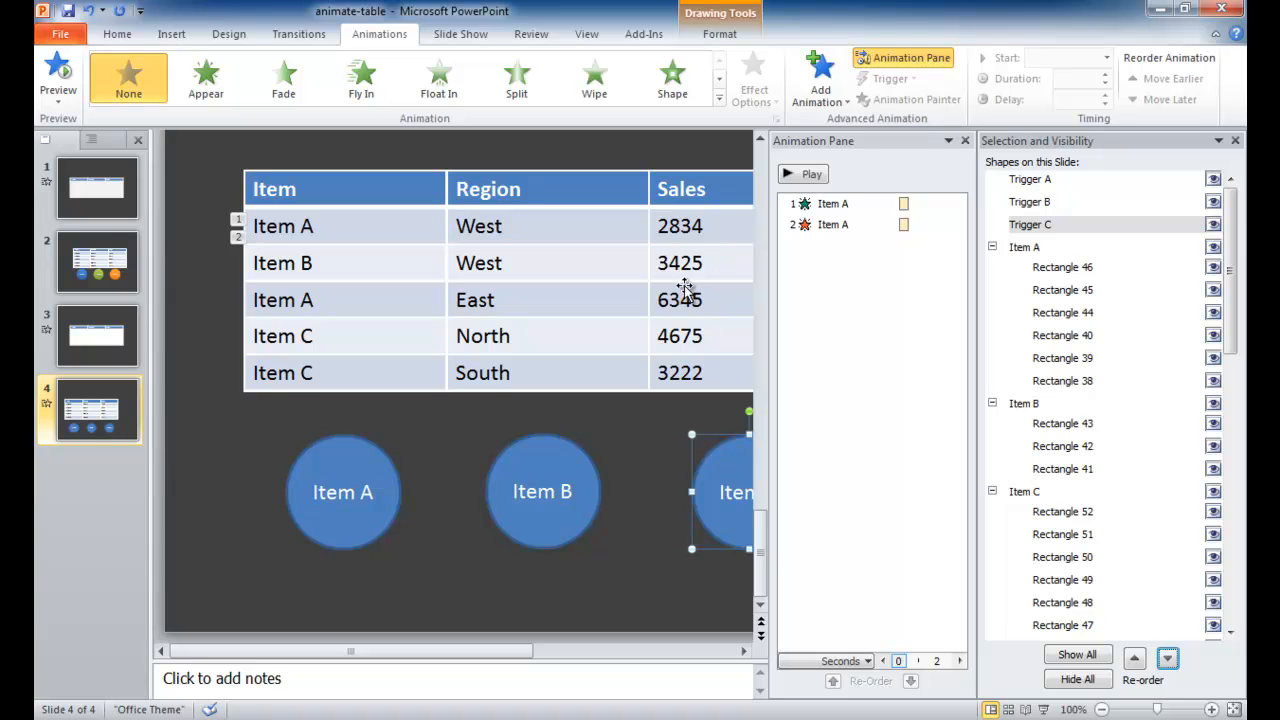
Set the Item A group's Fade entrance animation to start on click of Trigger A
{"action": "left_click", "coordinate": [843, 203]}
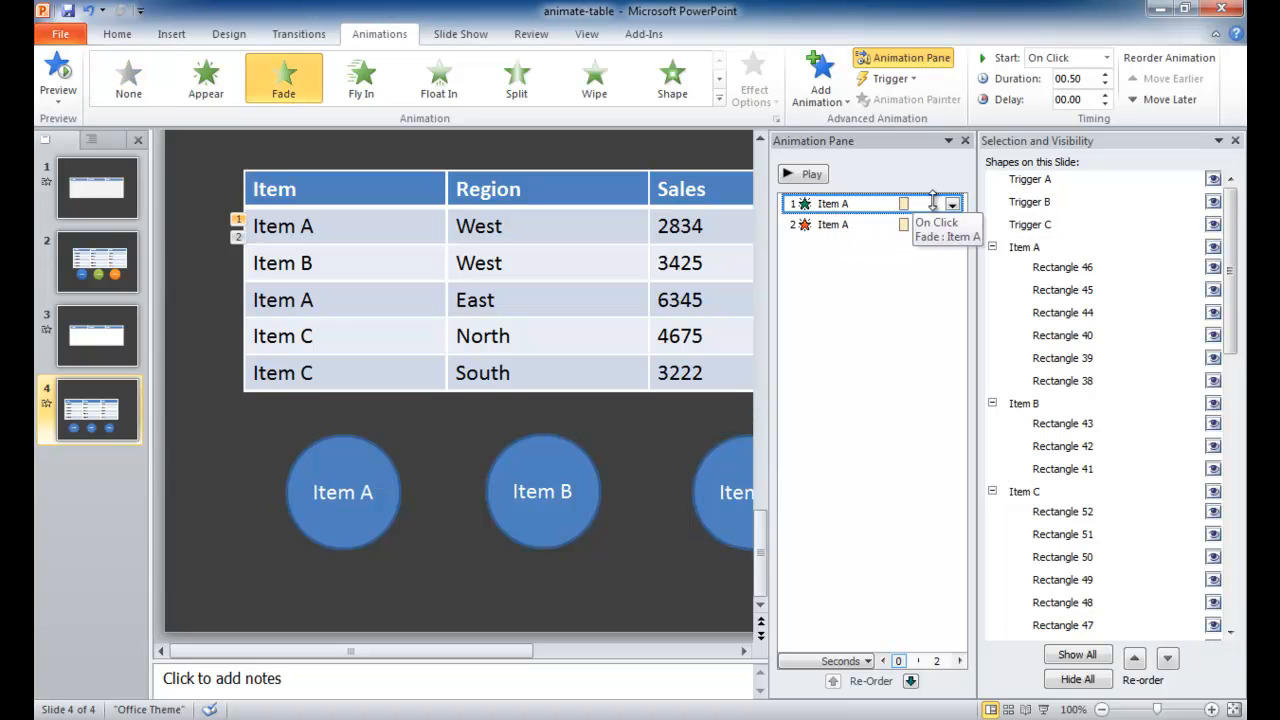
{"action": "left_click", "coordinate": [897, 80]}
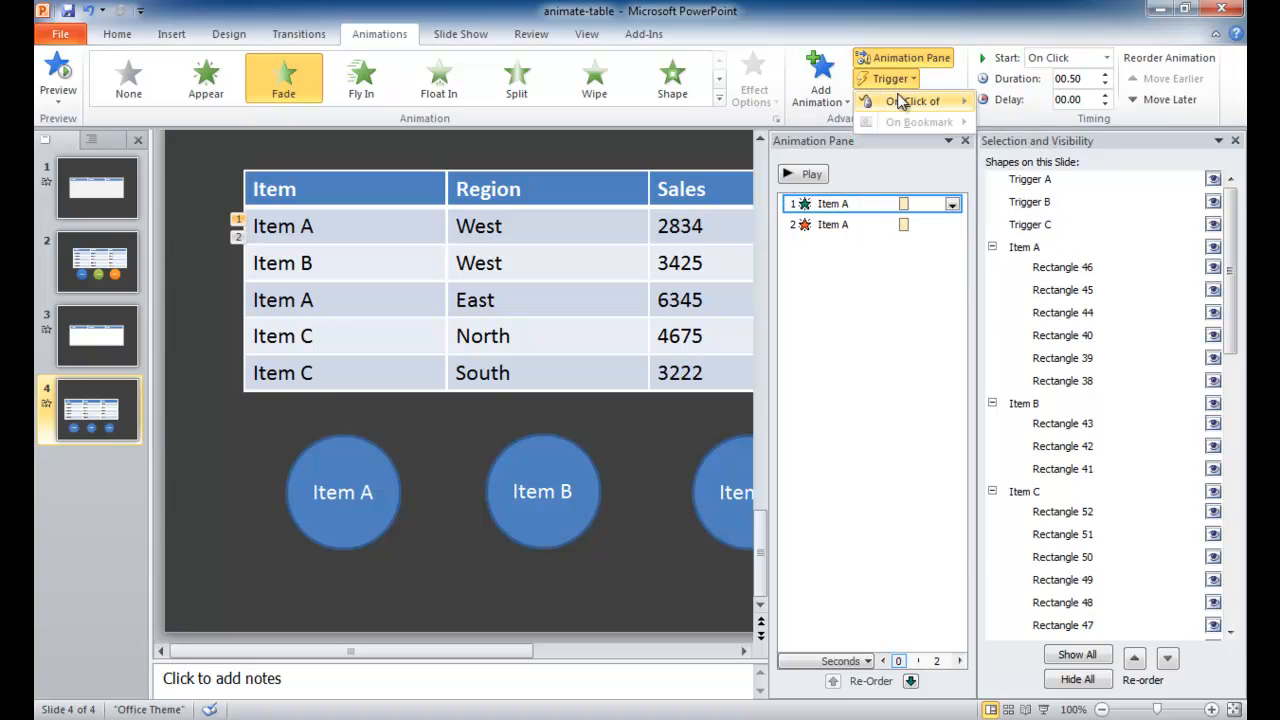
{"action": "mouse_move", "coordinate": [897, 104]}
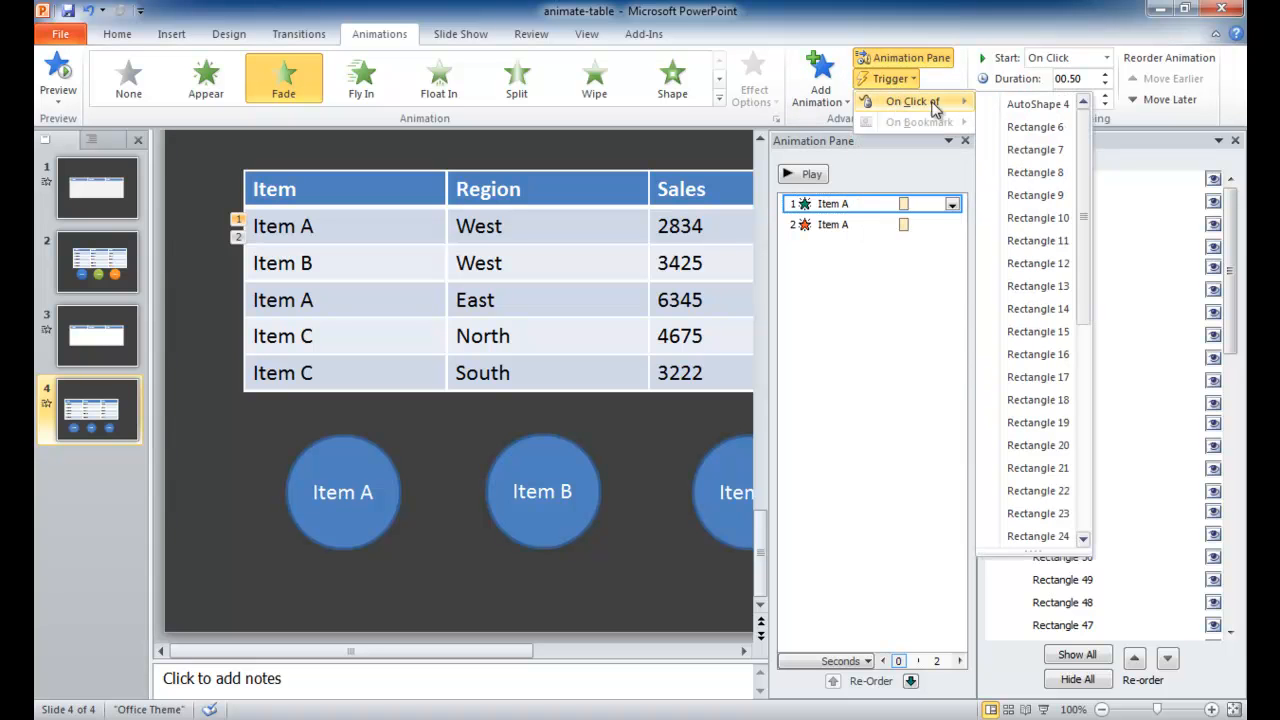
{"action": "left_click_drag", "start_coordinate": [1085, 152], "coordinate": [1056, 389]}
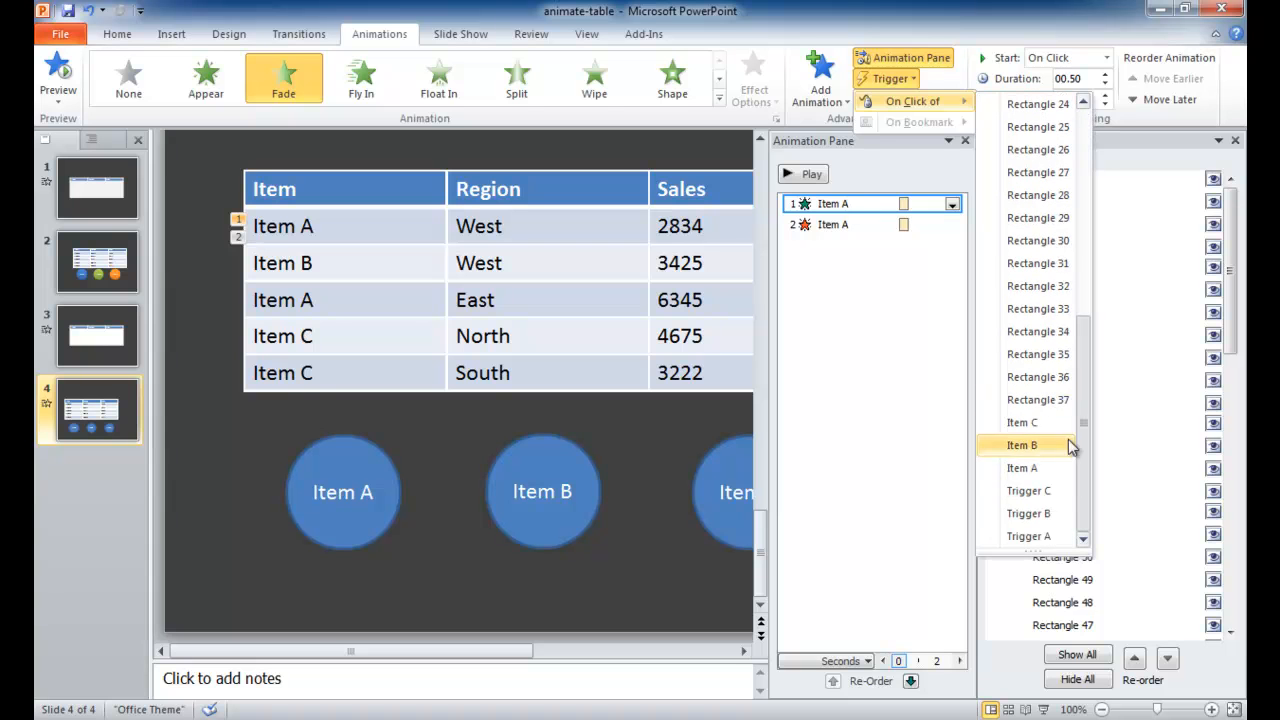
{"action": "left_click", "coordinate": [1049, 538]}
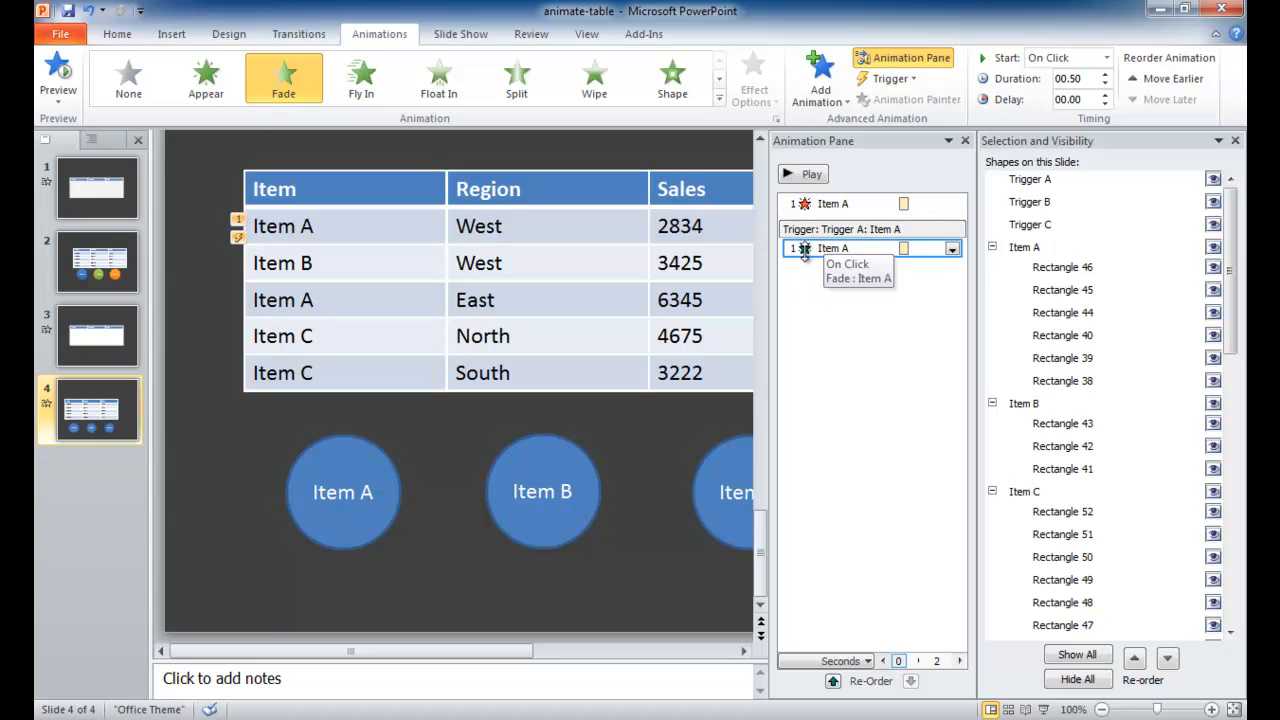
Set the Item A group's Fade exit animation to start on click of Trigger A
{"action": "left_click", "coordinate": [815, 205]}
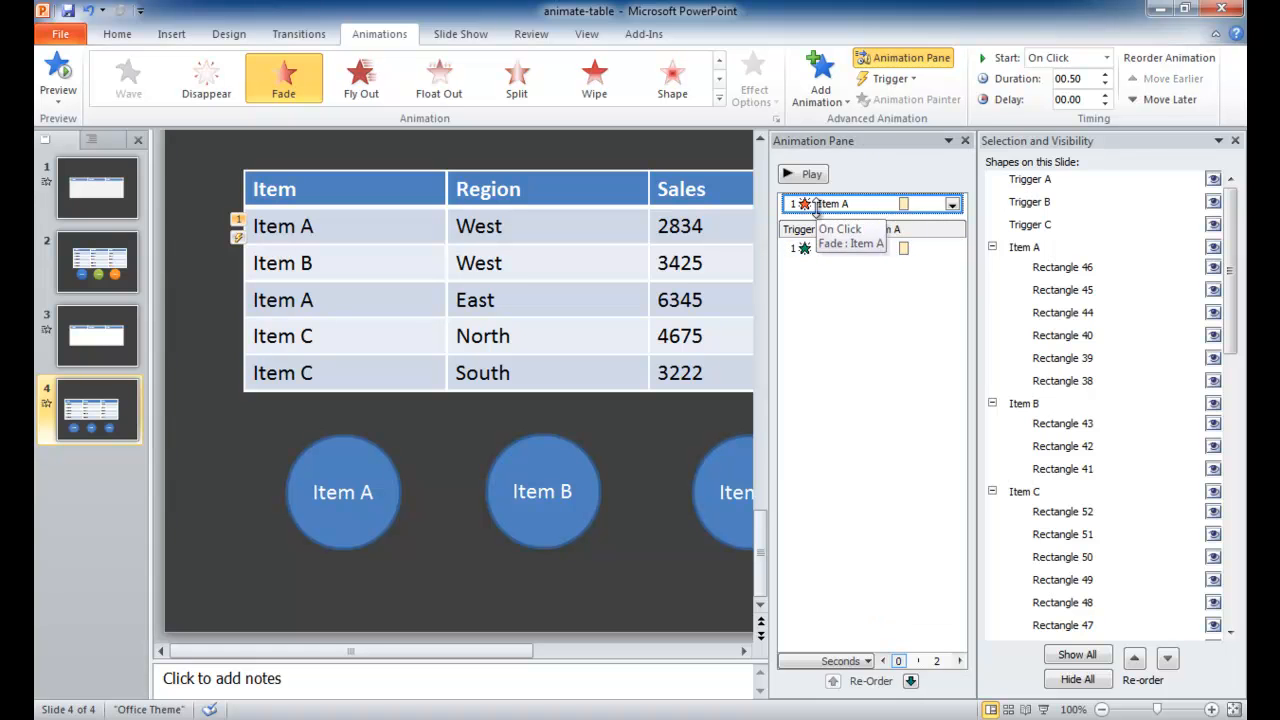
{"action": "left_click", "coordinate": [895, 80]}
{"action": "mouse_move", "coordinate": [915, 101]}
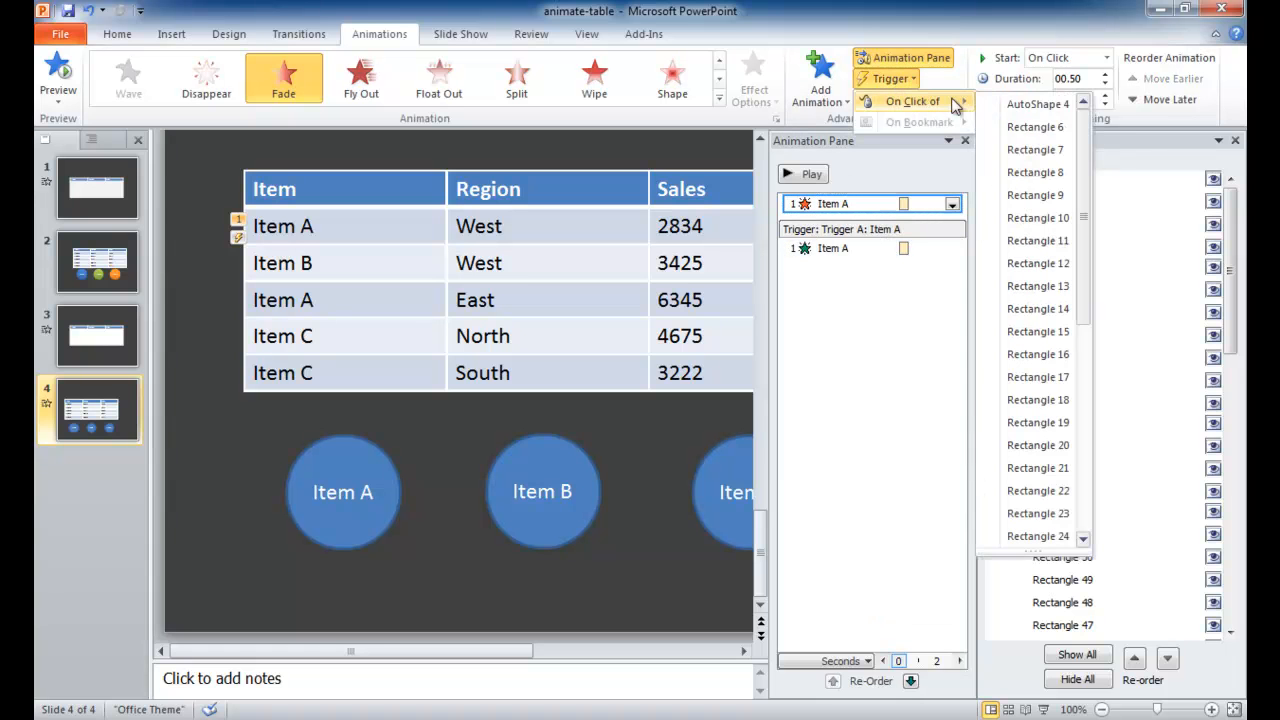
{"action": "scroll", "coordinate": [1060, 470], "scroll_direction": "down", "scroll_amount": 7}
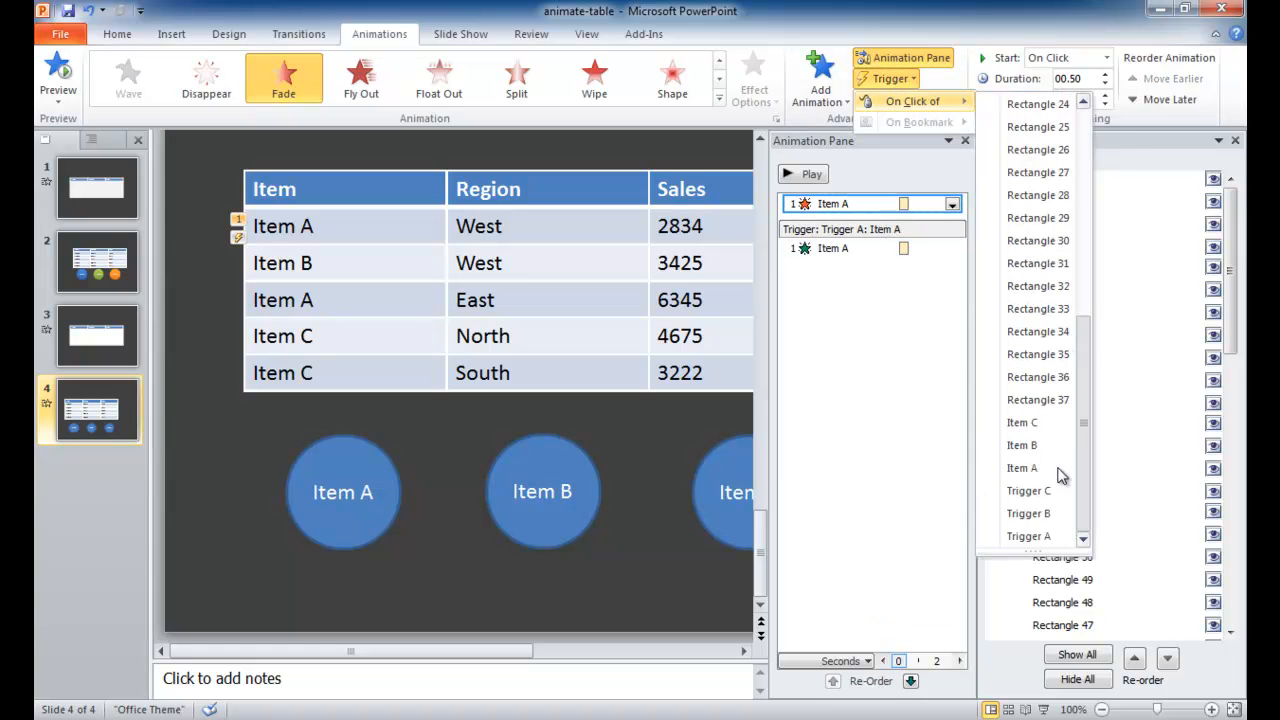
{"action": "left_click", "coordinate": [1048, 536]}
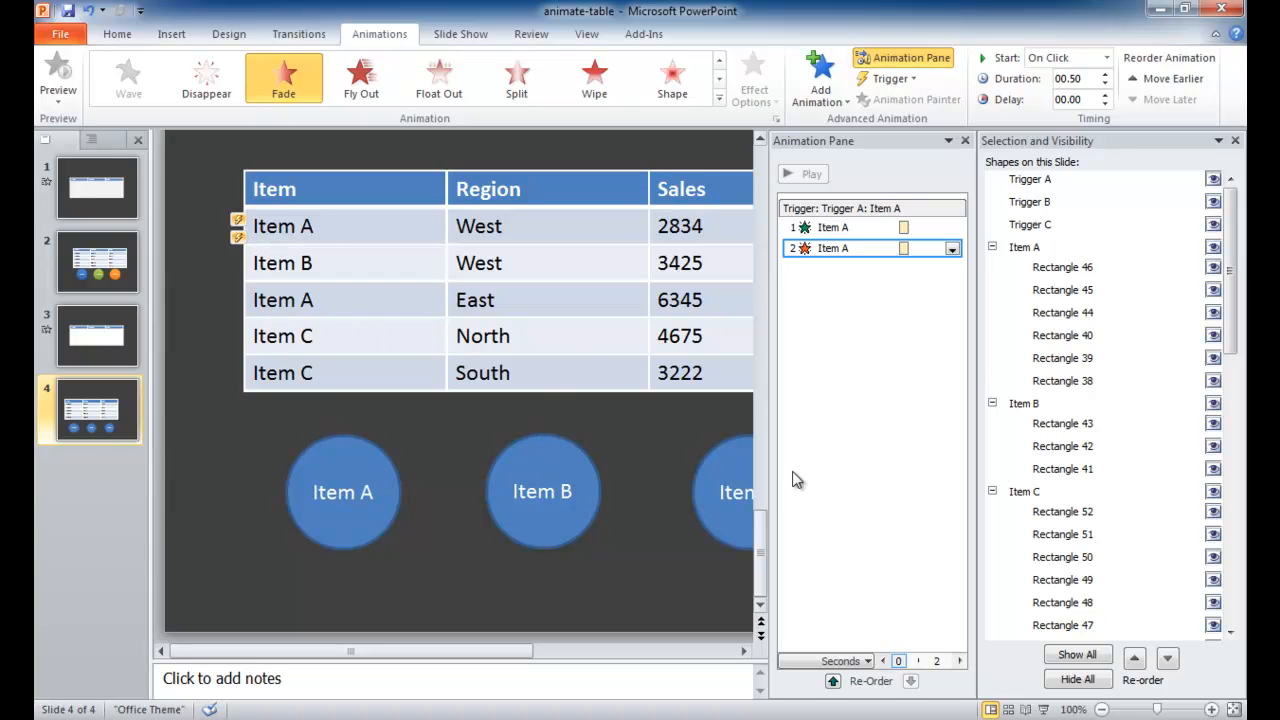
Add a Fade entrance and a Fade exit animation to the Item B group
{"action": "left_click", "coordinate": [1026, 404]}
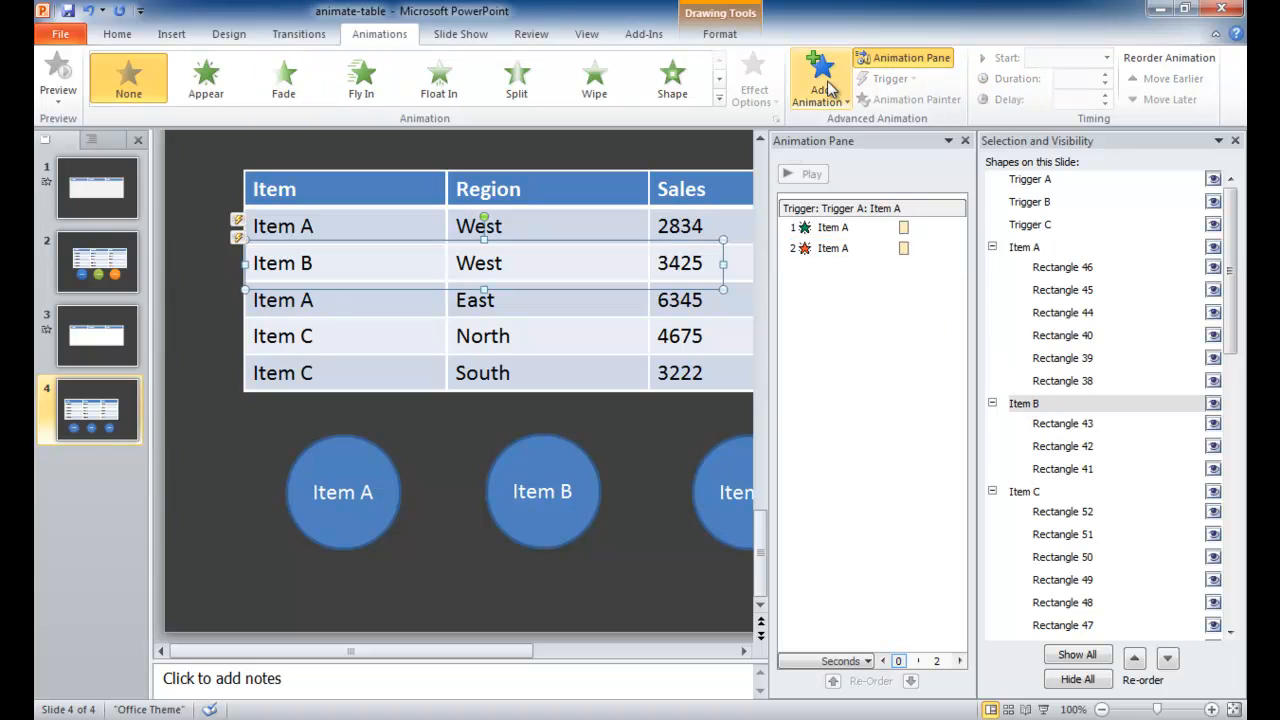
{"action": "left_click", "coordinate": [829, 90]}
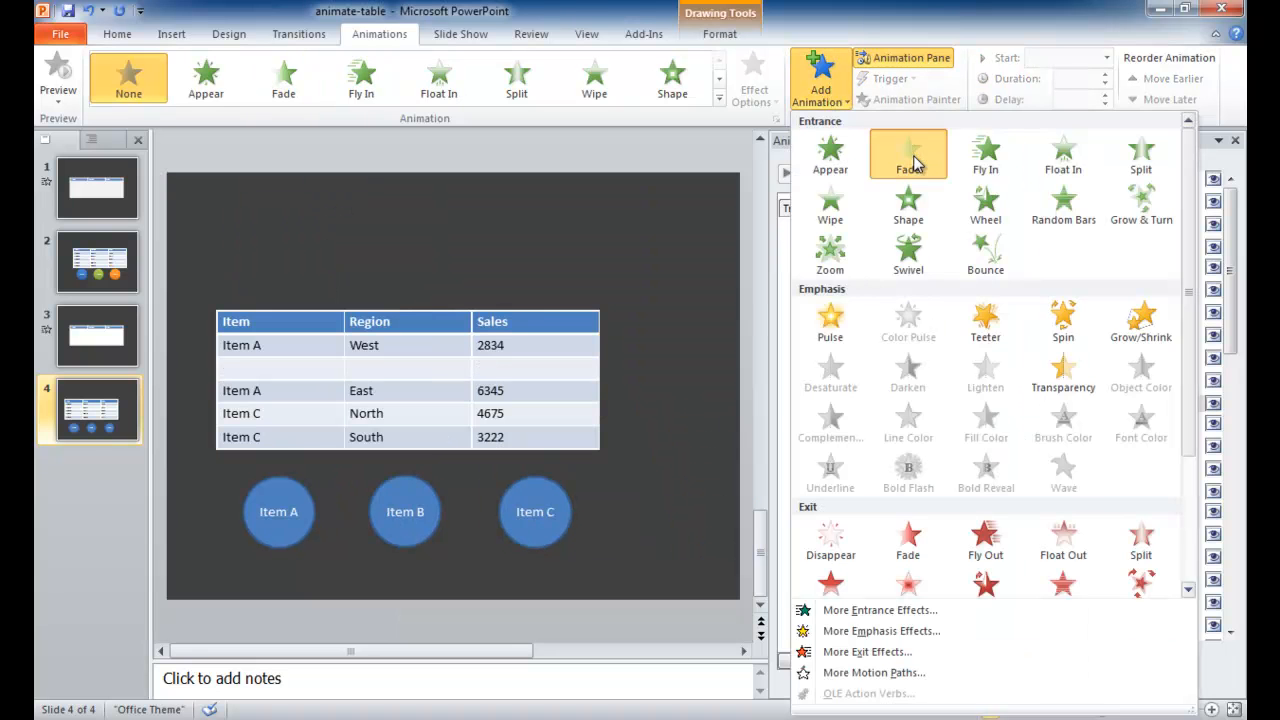
{"action": "left_click", "coordinate": [914, 160]}
{"action": "left_click", "coordinate": [826, 93]}
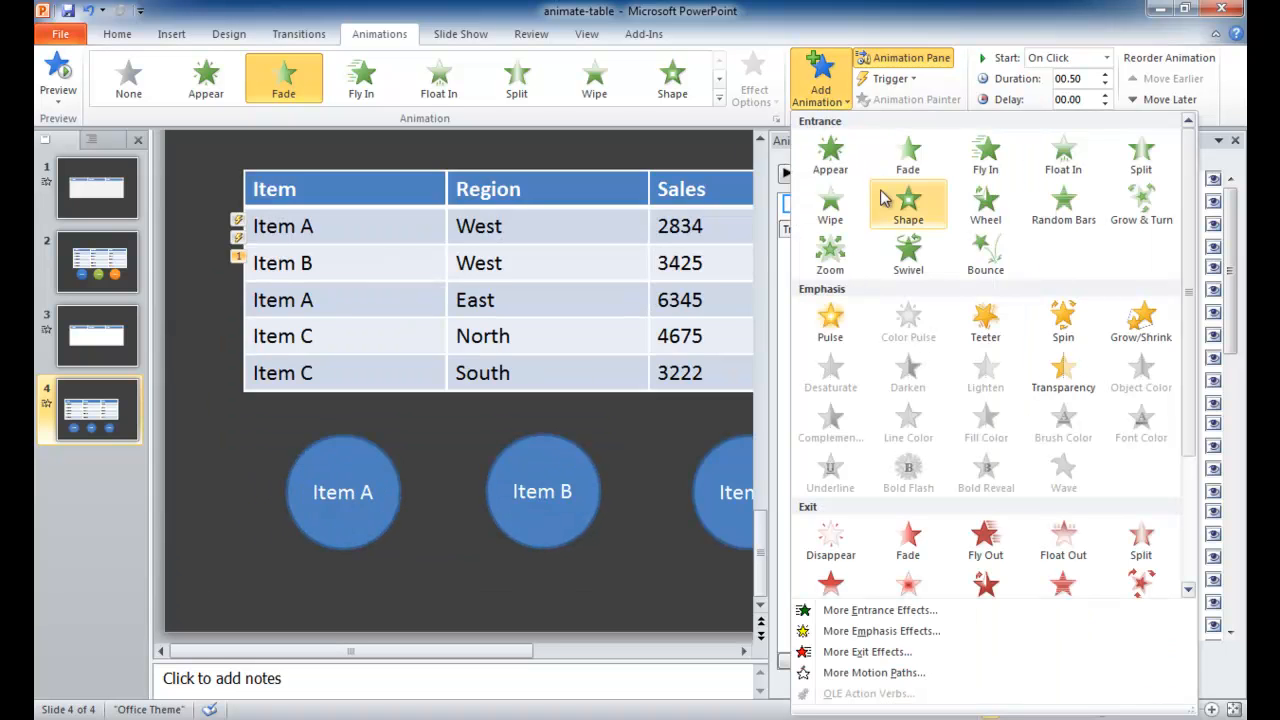
{"action": "left_click", "coordinate": [908, 546]}
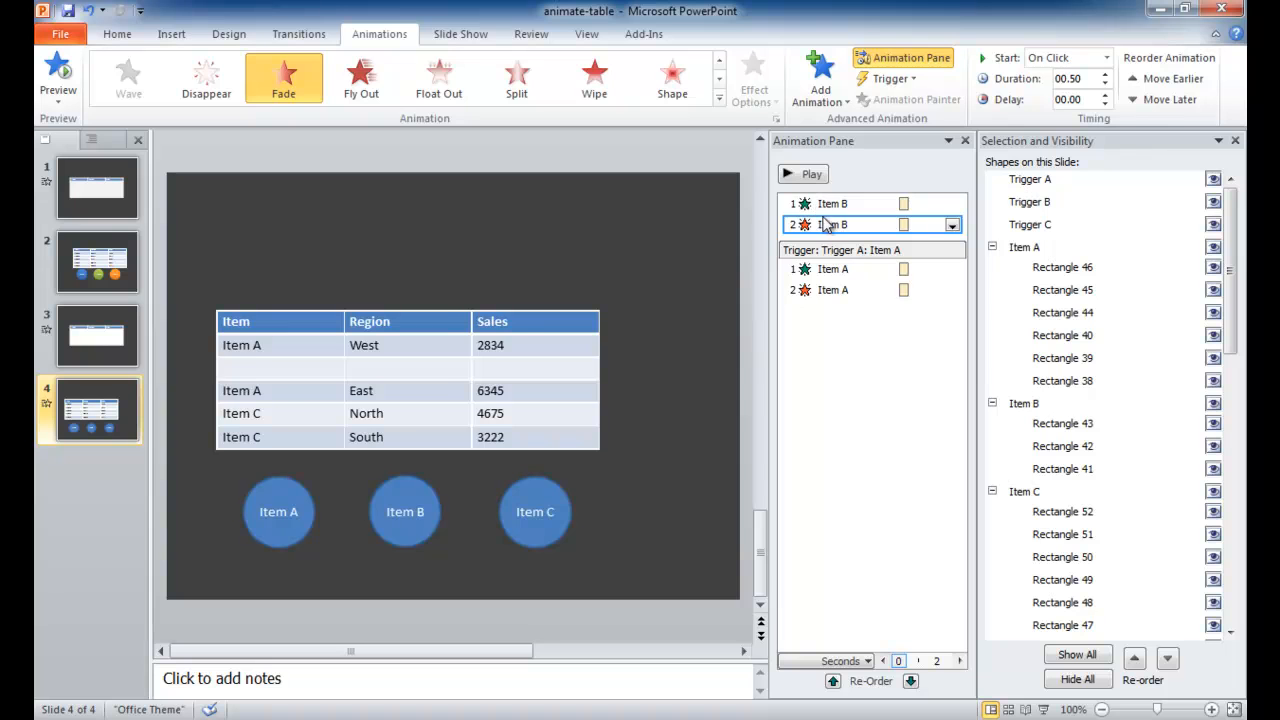
Set the Item B group's Fade entrance animation to start on click of Trigger B
{"action": "left_click", "coordinate": [900, 203]}
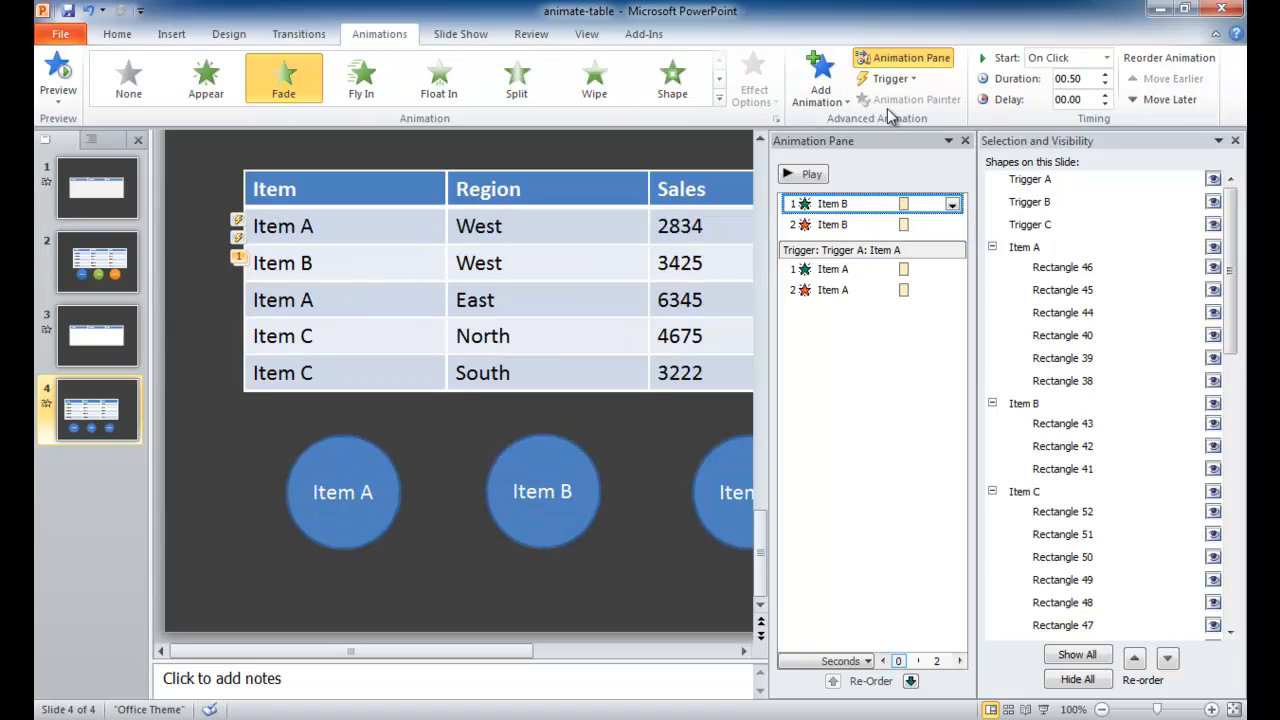
{"action": "left_click", "coordinate": [890, 78]}
{"action": "mouse_move", "coordinate": [905, 101]}
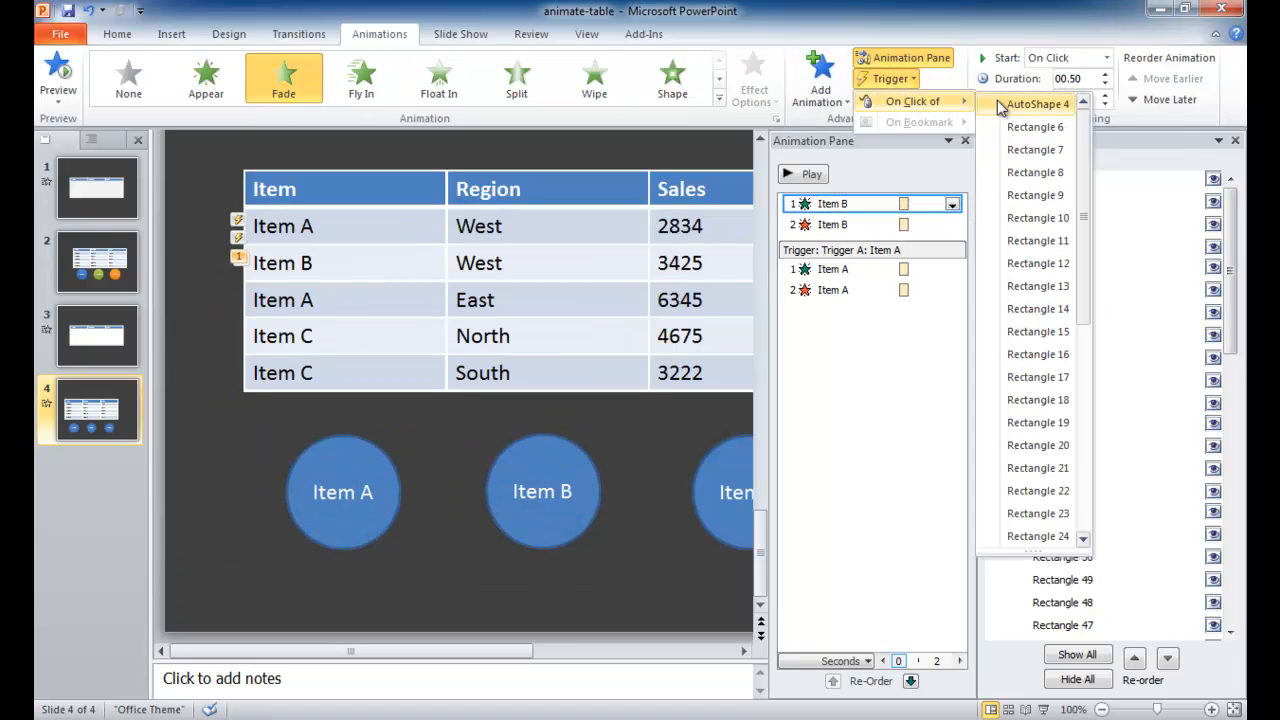
{"action": "left_click_drag", "start_coordinate": [1085, 128], "coordinate": [1049, 531]}
{"action": "left_click", "coordinate": [1043, 514]}
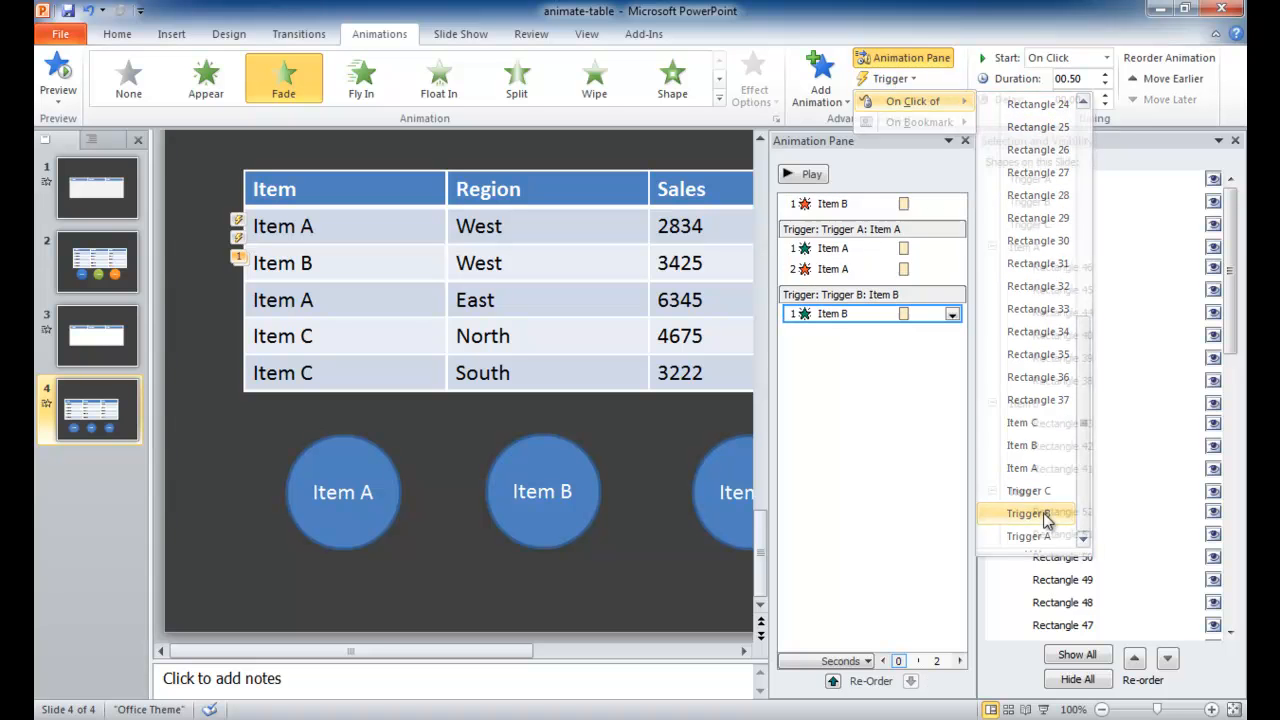
Set the Item B group's Fade exit animation to start on click of Trigger B
{"action": "left_click", "coordinate": [835, 205]}
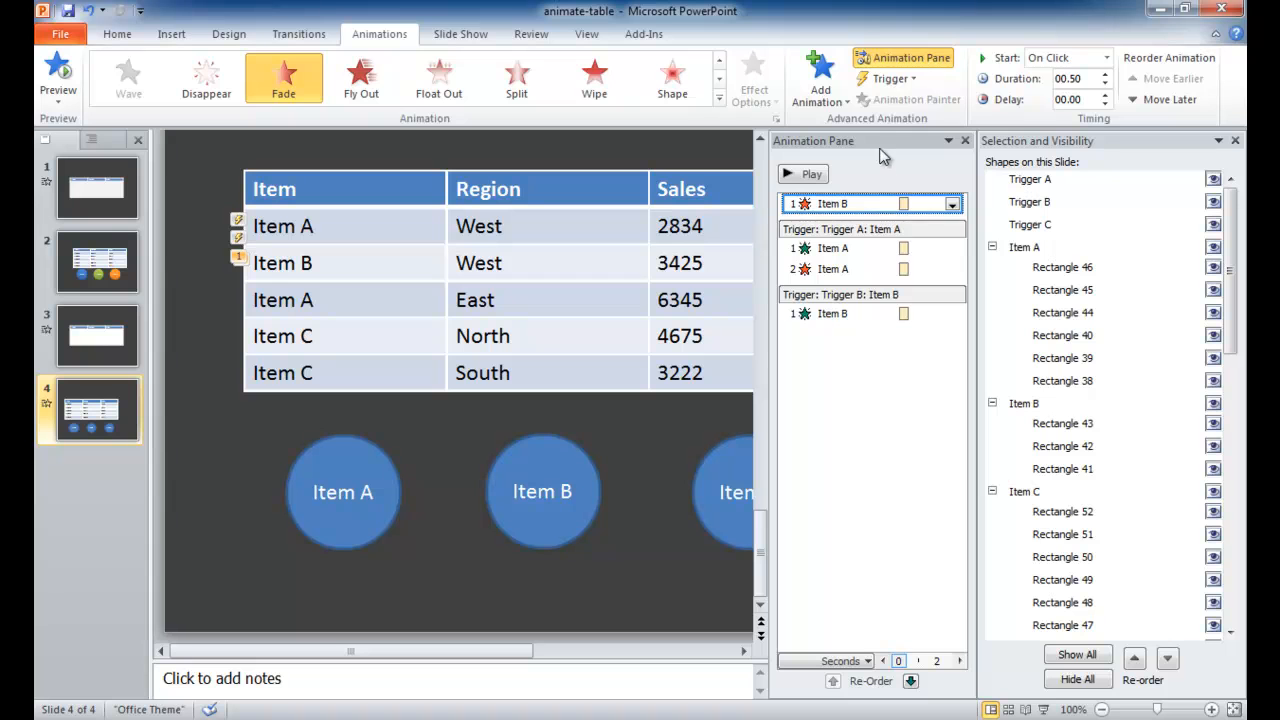
{"action": "left_click", "coordinate": [889, 78]}
{"action": "mouse_move", "coordinate": [960, 101]}
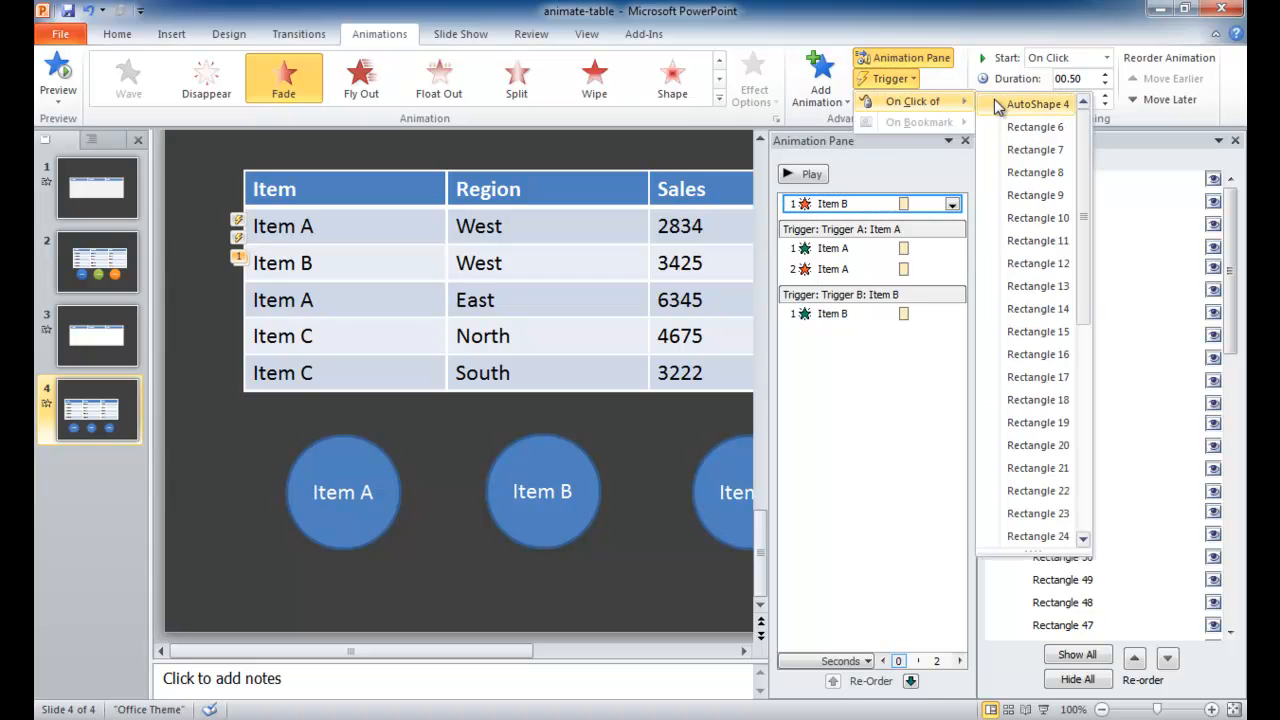
{"action": "left_click_drag", "start_coordinate": [1082, 265], "coordinate": [1049, 543]}
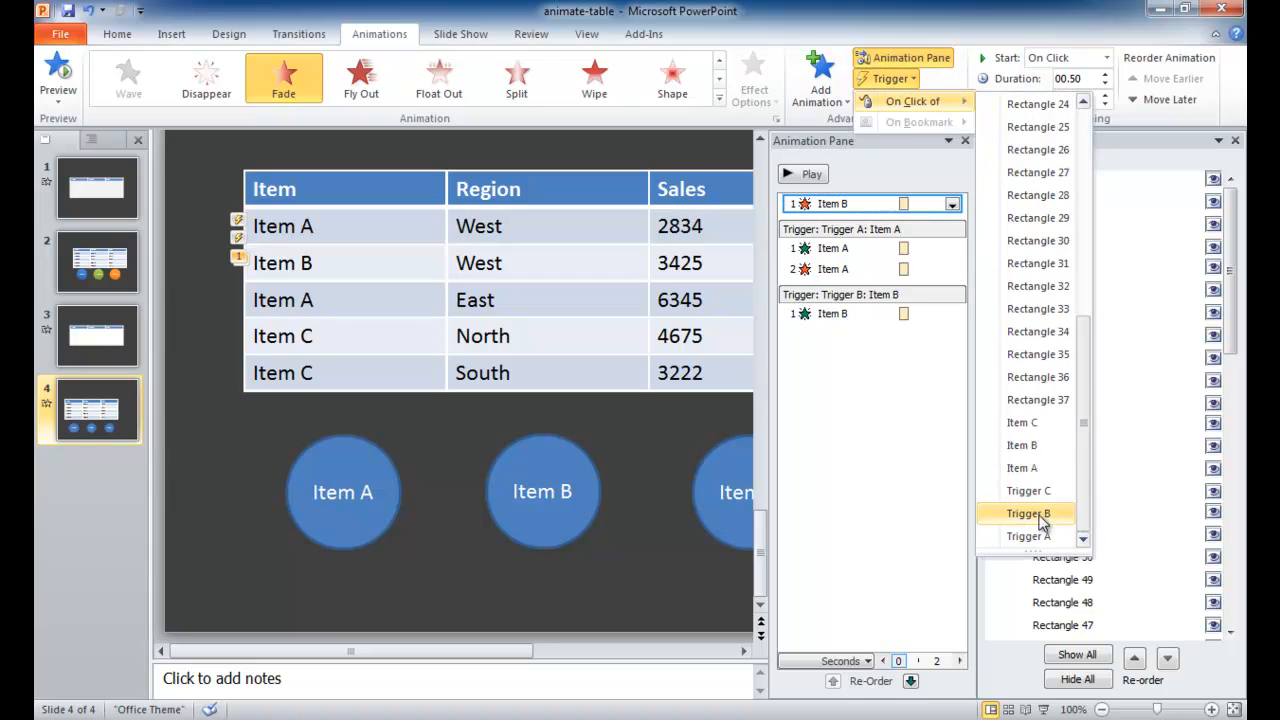
{"action": "left_click", "coordinate": [1043, 514]}
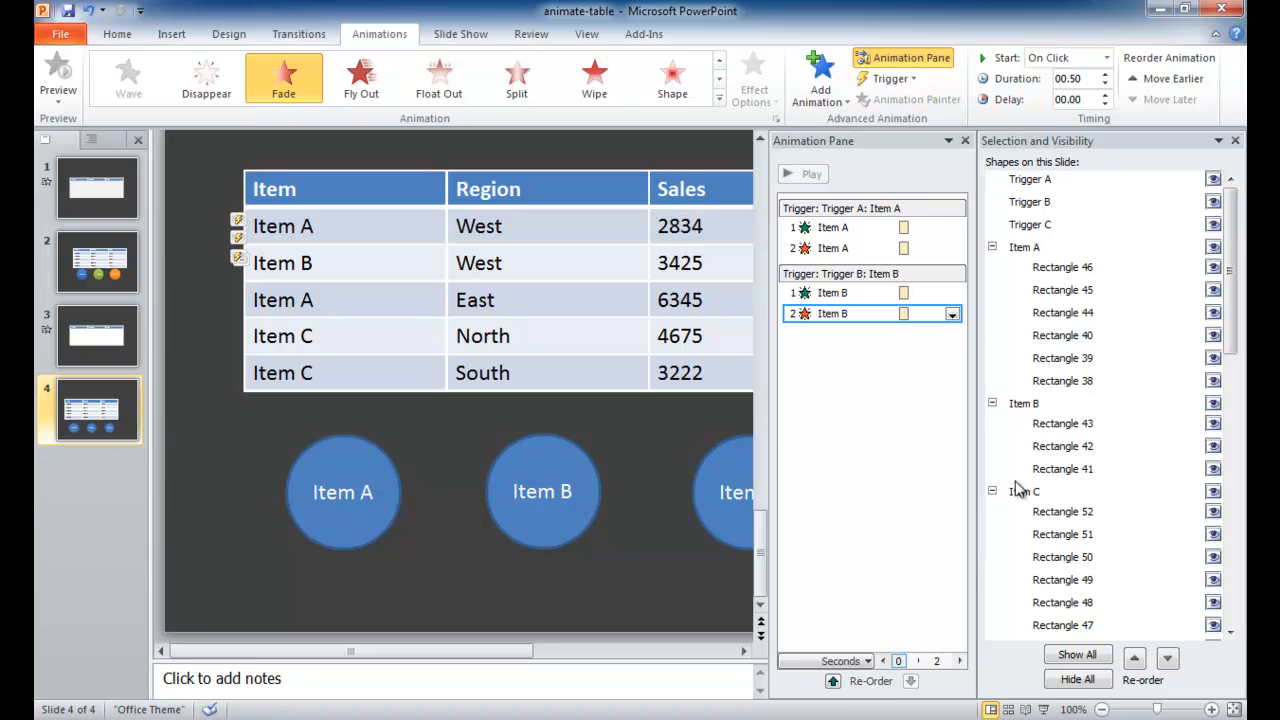
Add a Fade entrance and a Fade exit animation to the Item C group
{"action": "left_click", "coordinate": [1020, 492]}
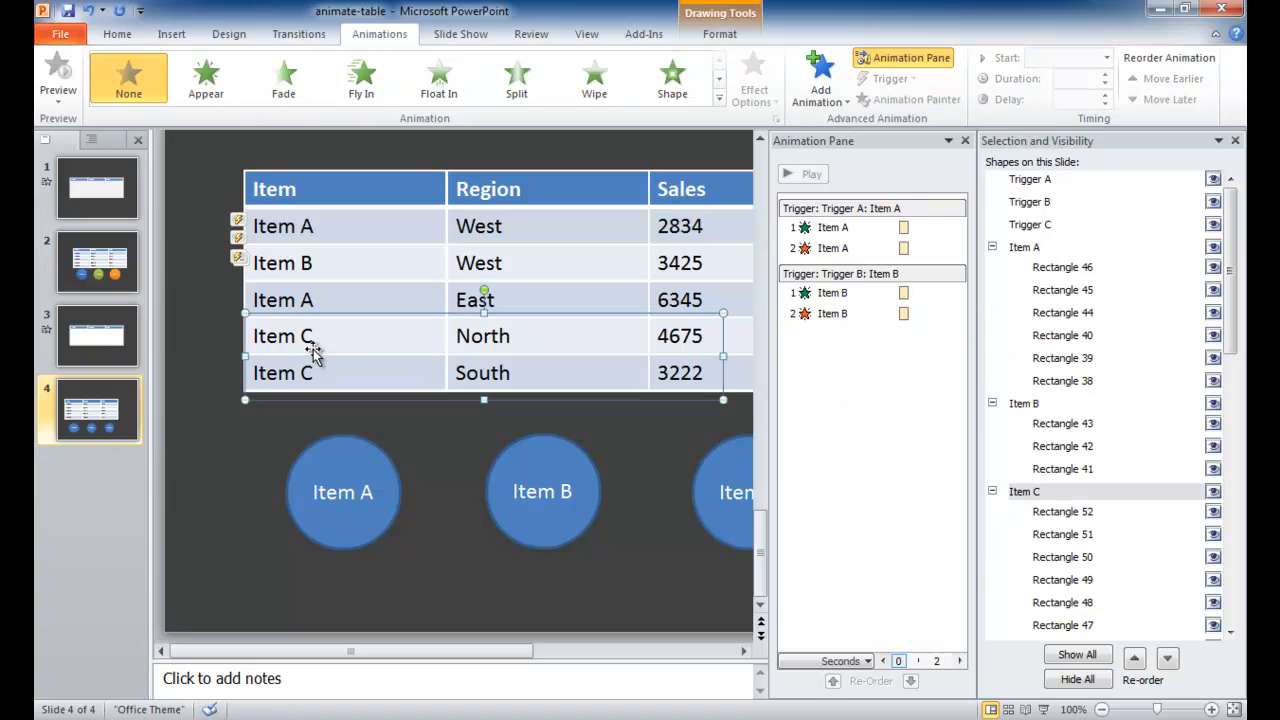
{"action": "left_click", "coordinate": [825, 100]}
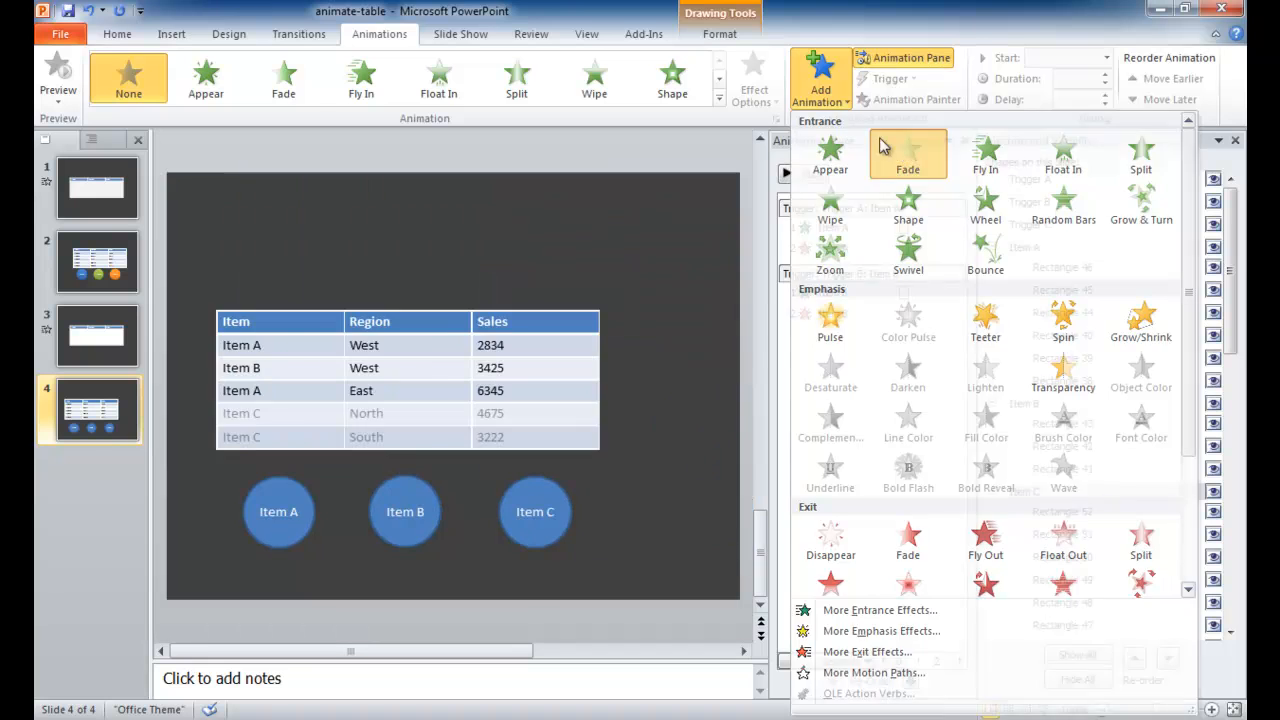
{"action": "left_click", "coordinate": [908, 152]}
{"action": "left_click", "coordinate": [820, 80]}
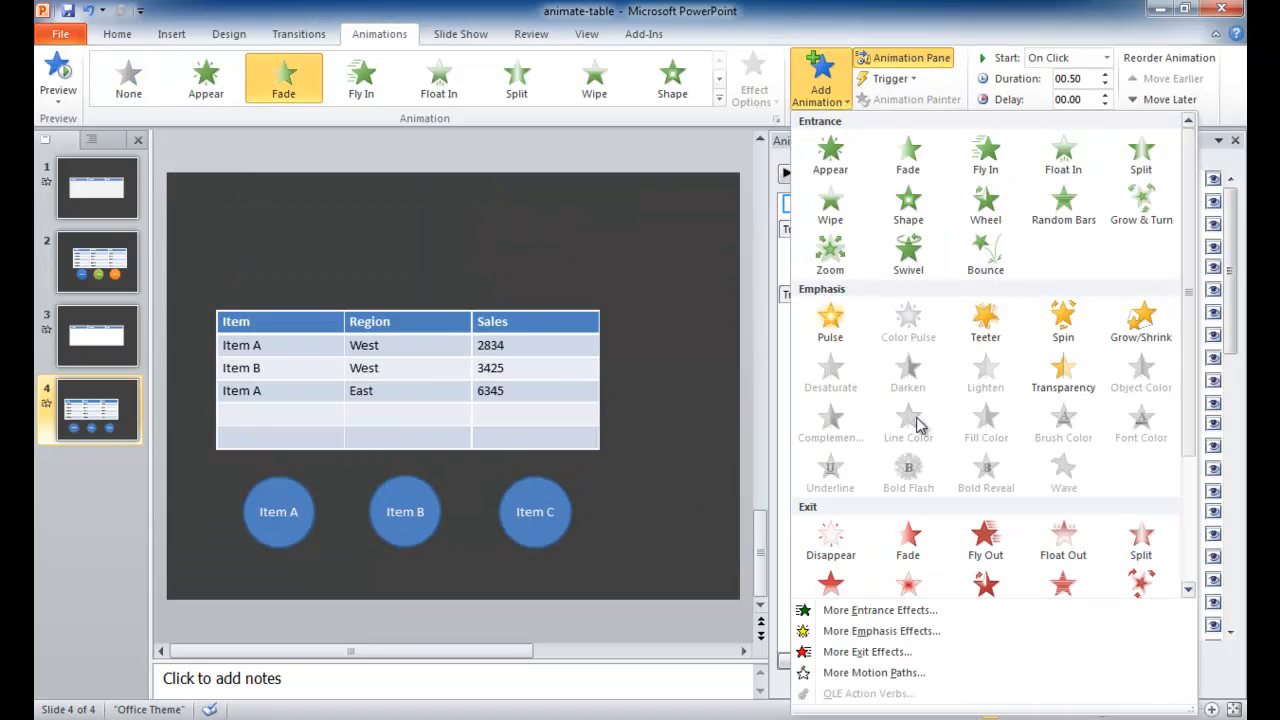
{"action": "left_click", "coordinate": [908, 538]}
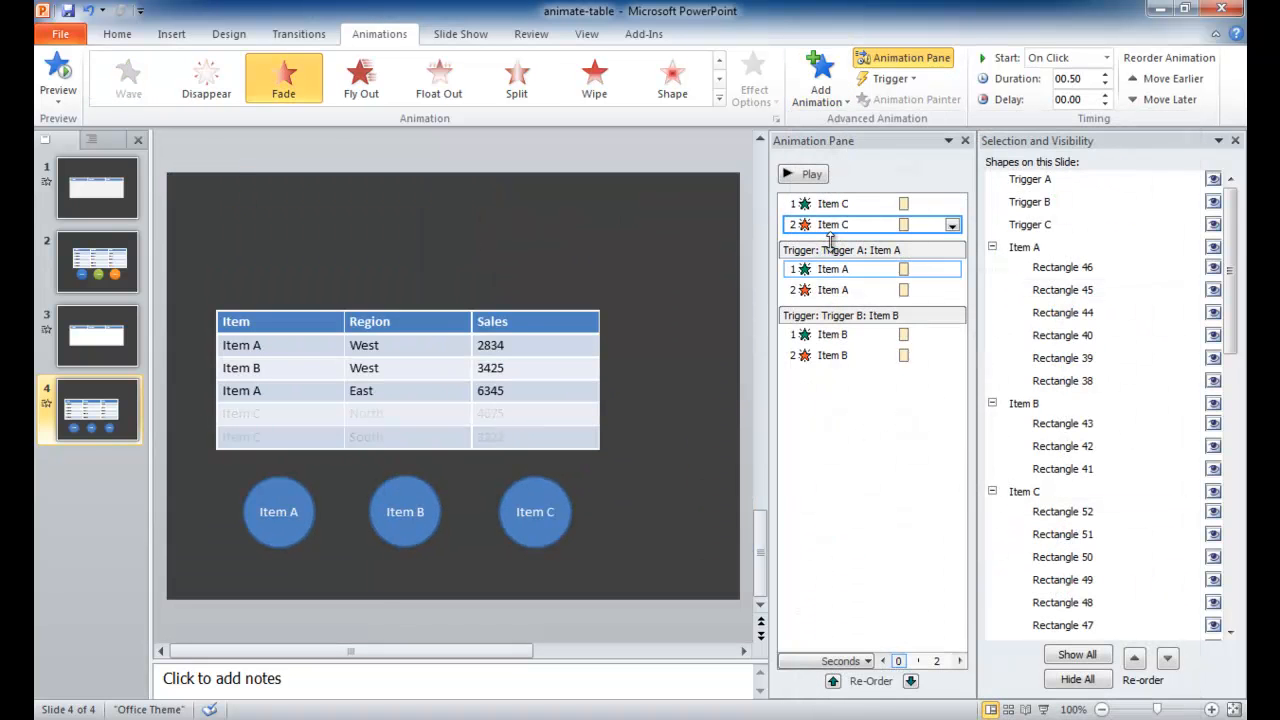
Set the Item C group's Fade entrance animation to start on click of Trigger C
{"action": "left_click", "coordinate": [898, 205]}
{"action": "left_click", "coordinate": [890, 79]}
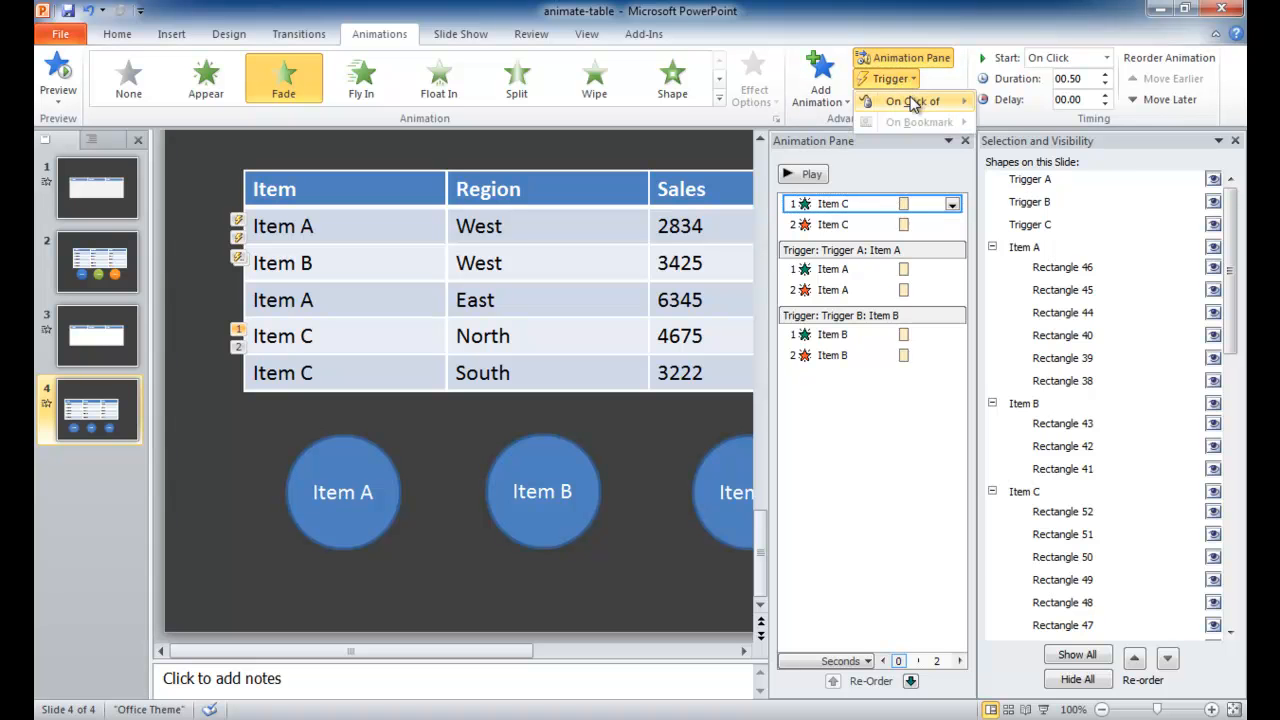
{"action": "mouse_move", "coordinate": [912, 101]}
{"action": "scroll", "coordinate": [1083, 263], "scroll_direction": "down", "scroll_amount": 2}
{"action": "scroll", "coordinate": [1030, 489], "scroll_direction": "down", "scroll_amount": 5}
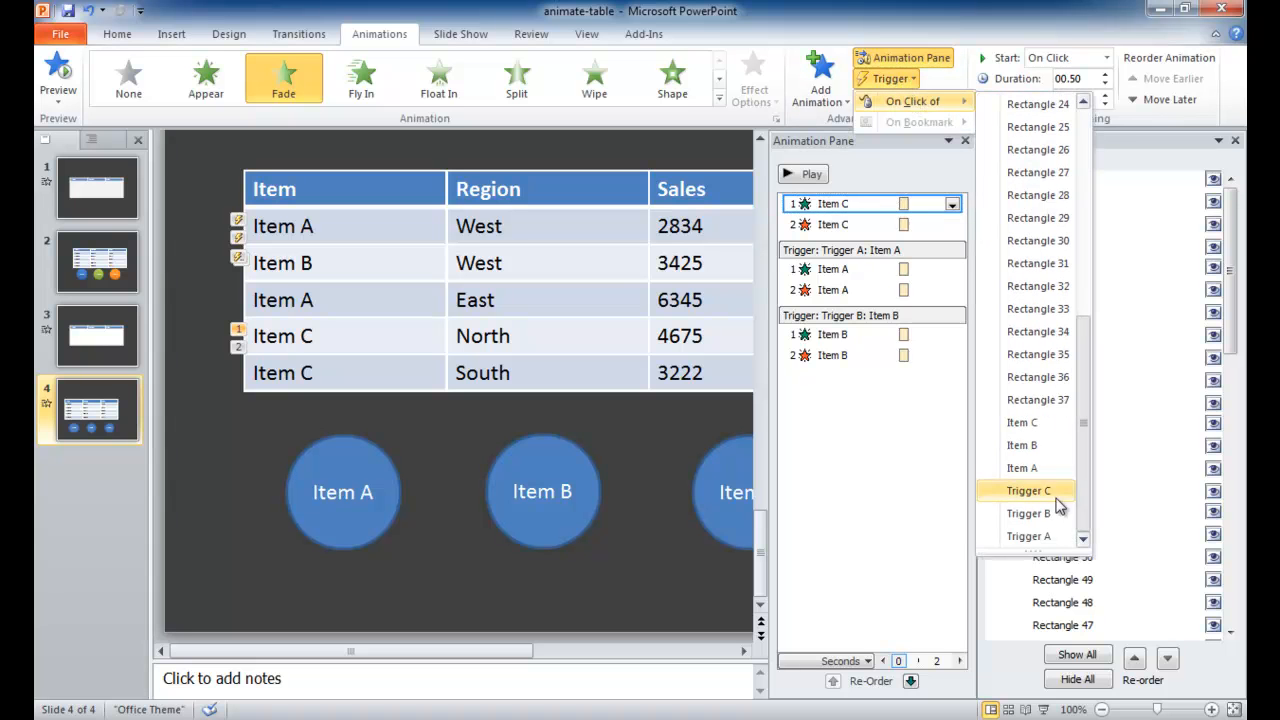
{"action": "left_click", "coordinate": [1030, 512]}
Set the Item C group's Fade exit animation to start on click of Trigger C
{"action": "left_click", "coordinate": [842, 205]}
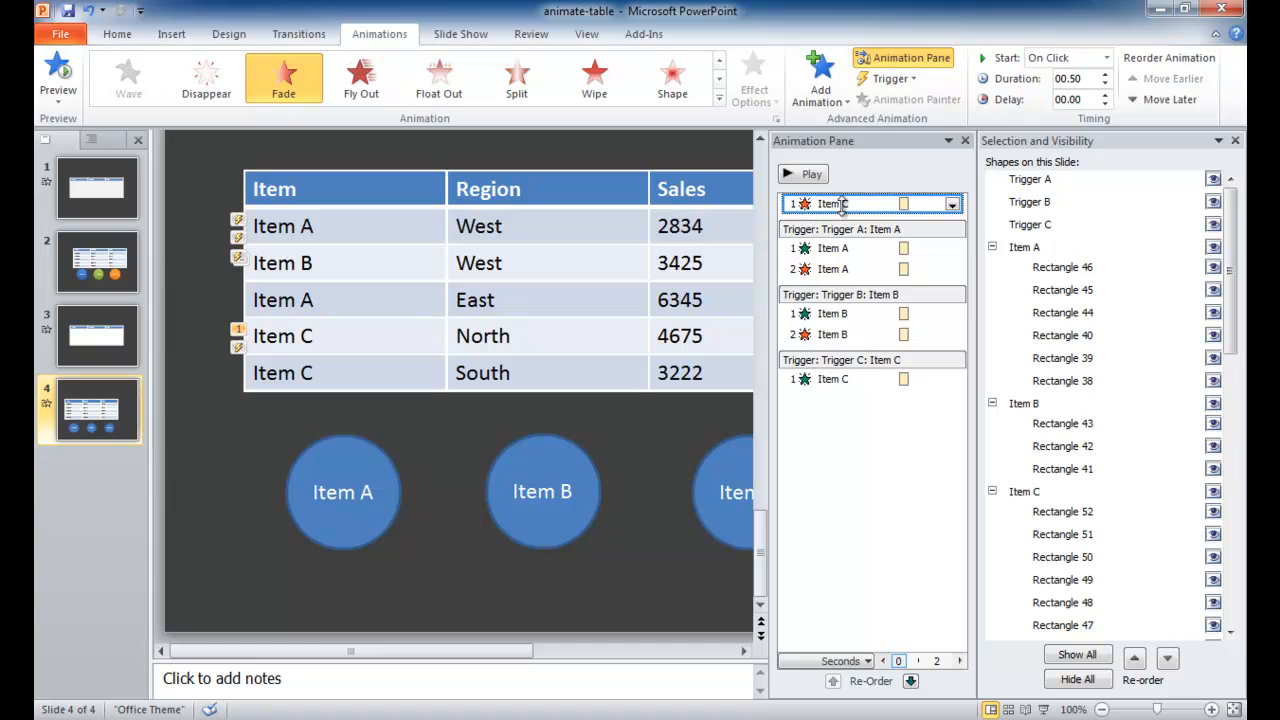
{"action": "left_click", "coordinate": [889, 80]}
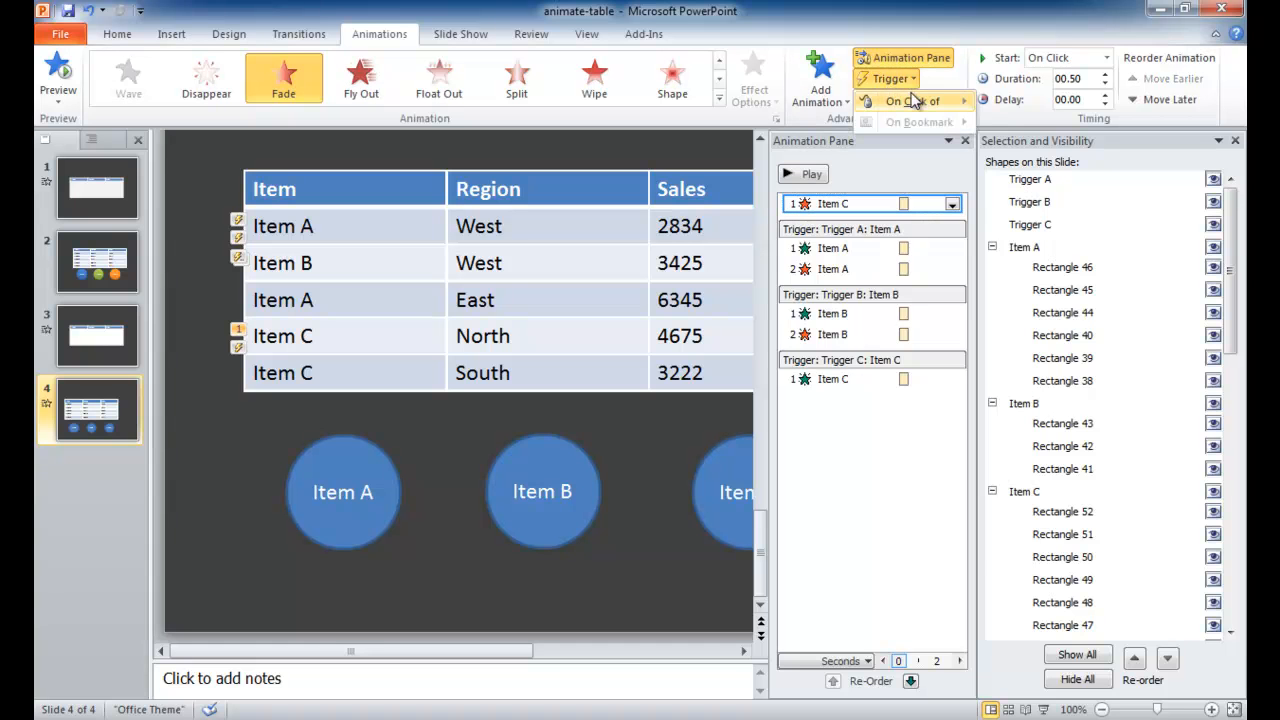
{"action": "mouse_move", "coordinate": [912, 101]}
{"action": "left_click_drag", "start_coordinate": [1085, 125], "coordinate": [1081, 361]}
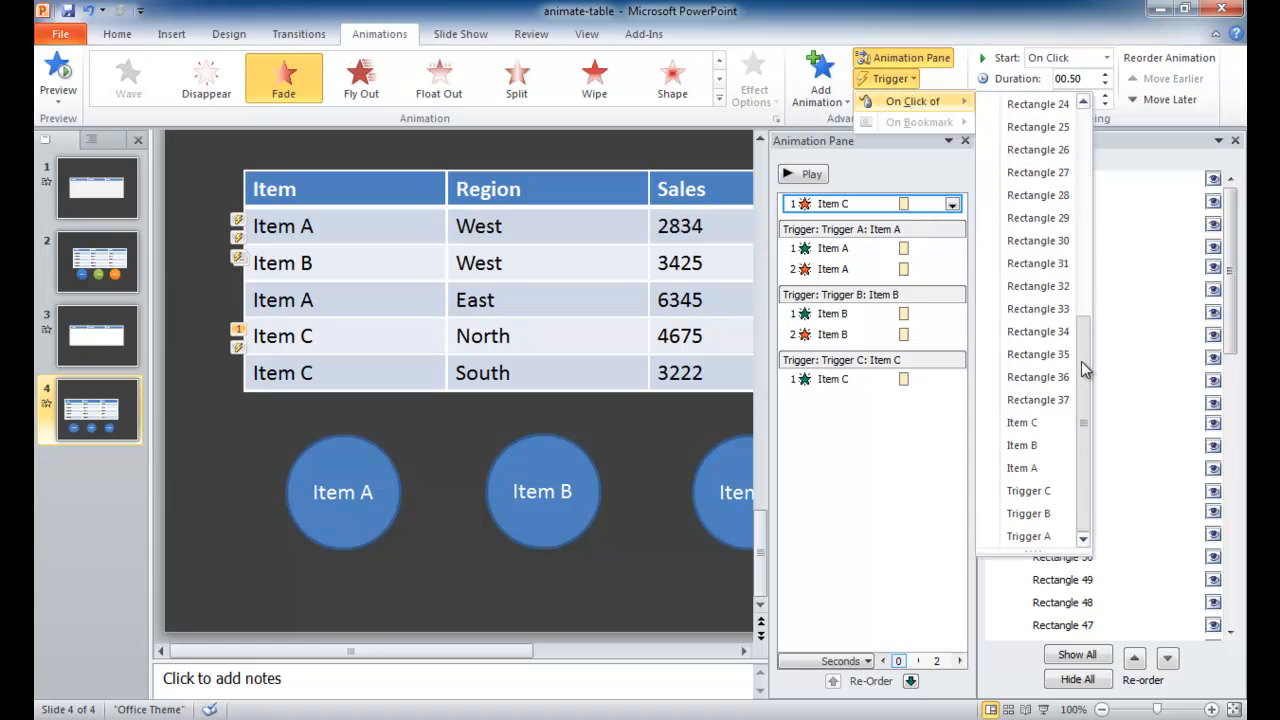
{"action": "left_click", "coordinate": [1046, 487]}
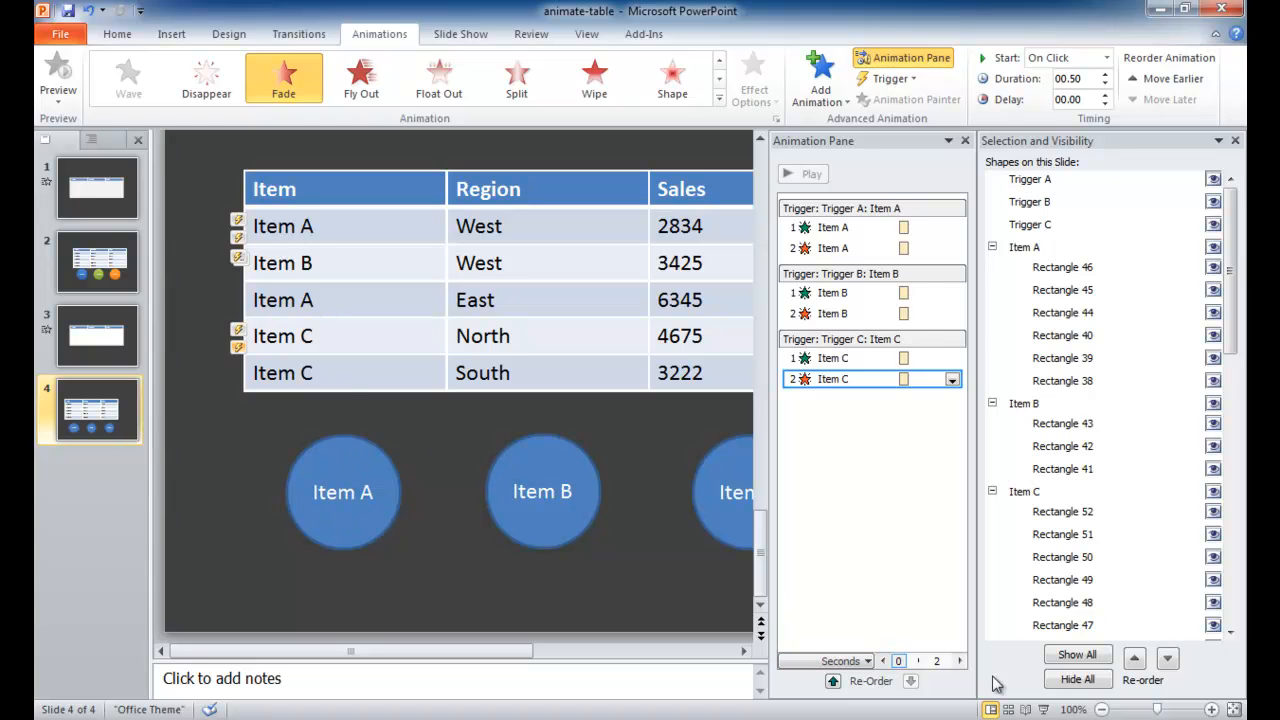
Run the slide show from slide 4 and test the Item A, Item B and Item C circles by showing and hiding their table rows
{"action": "left_click", "coordinate": [1043, 709]}
{"action": "left_click", "coordinate": [306, 591]}
{"action": "left_click", "coordinate": [549, 606]}
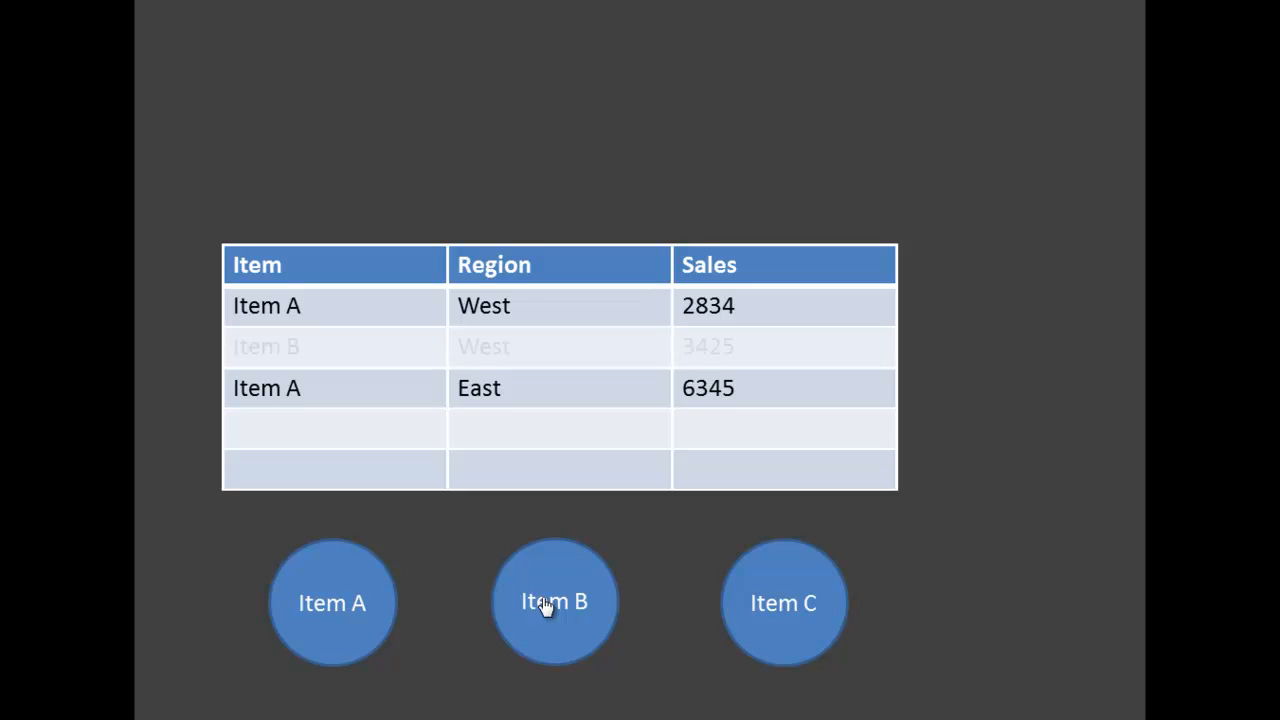
{"action": "left_click", "coordinate": [778, 615]}
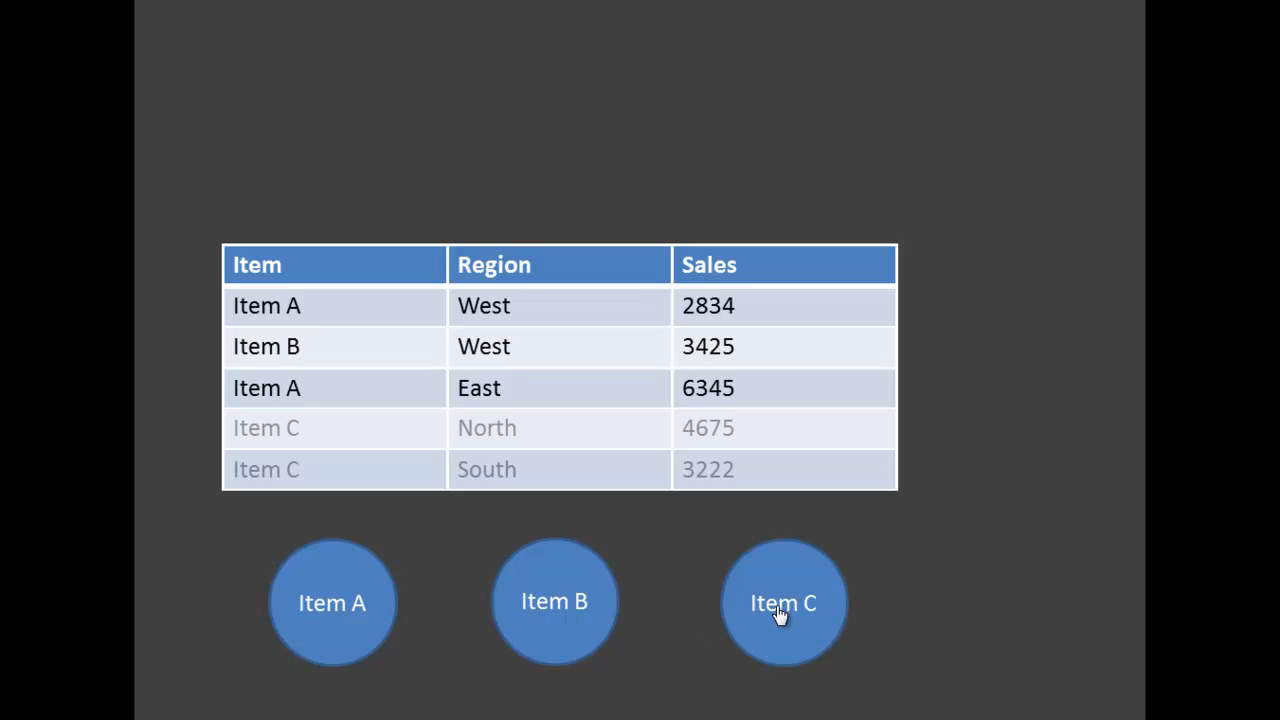
{"action": "left_click", "coordinate": [779, 621]}
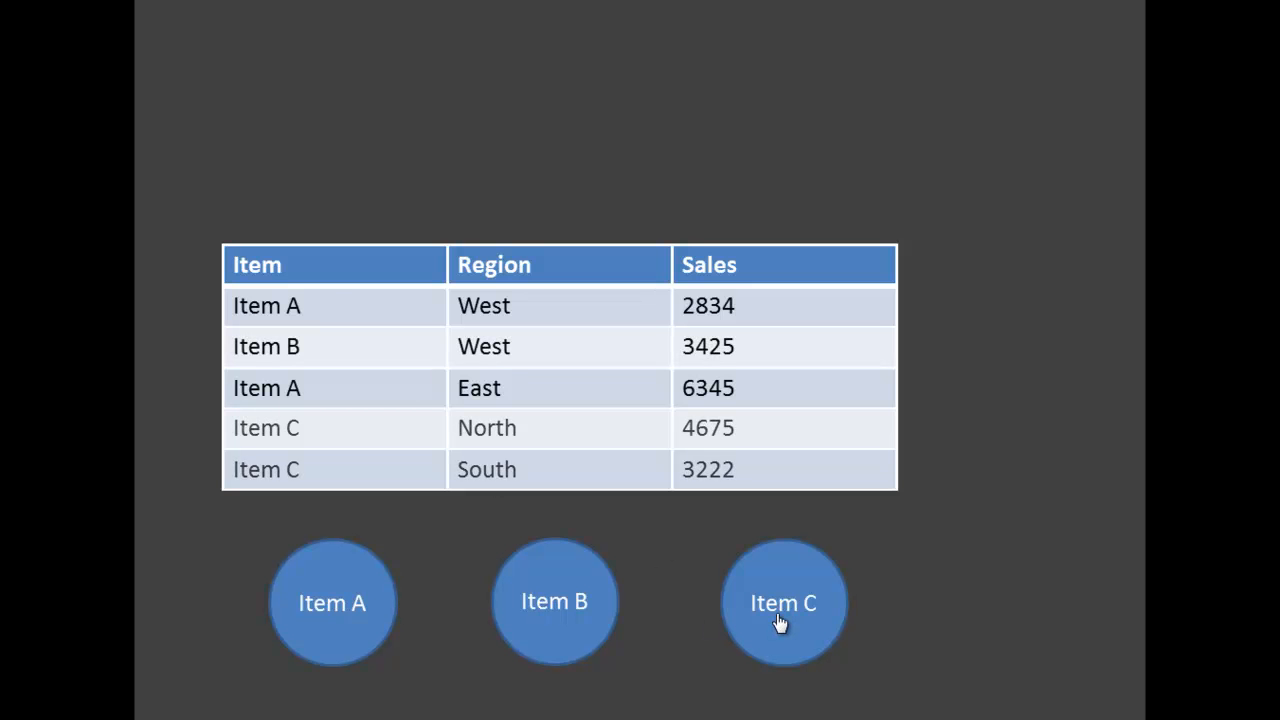
{"action": "left_click", "coordinate": [557, 618]}
{"action": "left_click", "coordinate": [347, 612]}
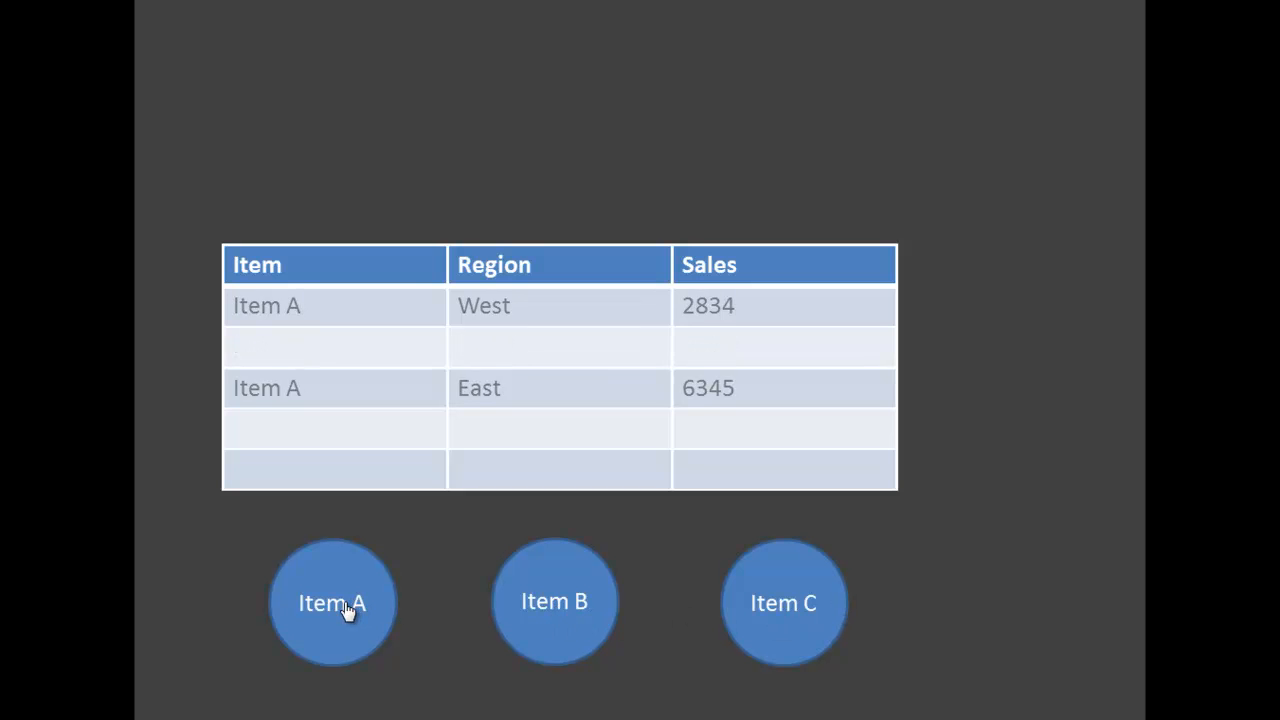